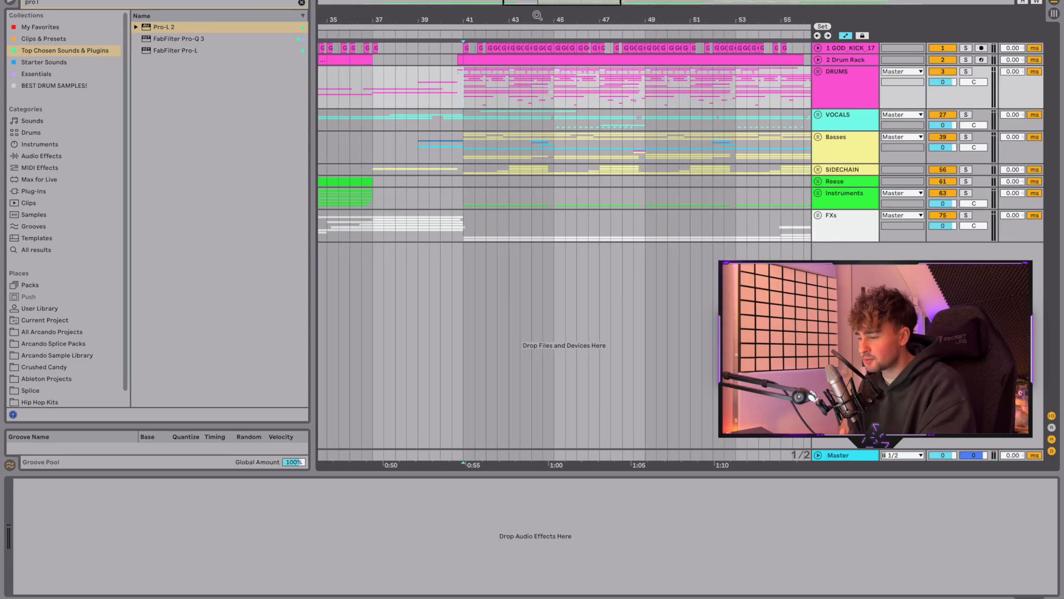
Play the drop from bar 41 with the GOD_KICK track soloed, and again with the Drum Rack track soloed.
{"action": "scroll", "coordinate": [545, 176], "scroll_direction": "left", "scroll_amount": 10}
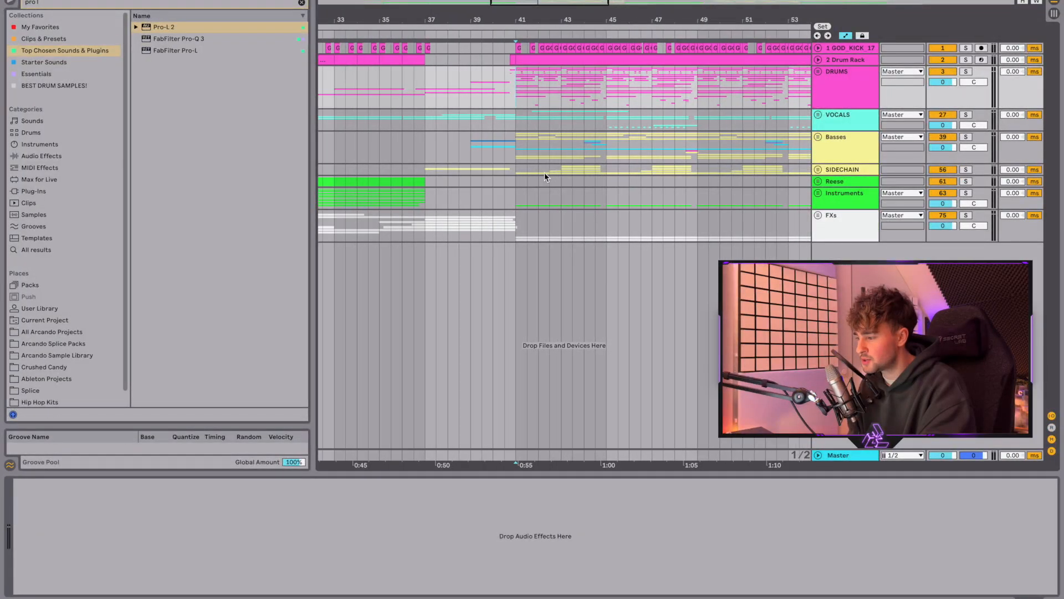
{"action": "scroll", "coordinate": [546, 177], "scroll_direction": "right", "scroll_amount": 7}
{"action": "scroll", "coordinate": [544, 172], "scroll_direction": "right", "scroll_amount": 3}
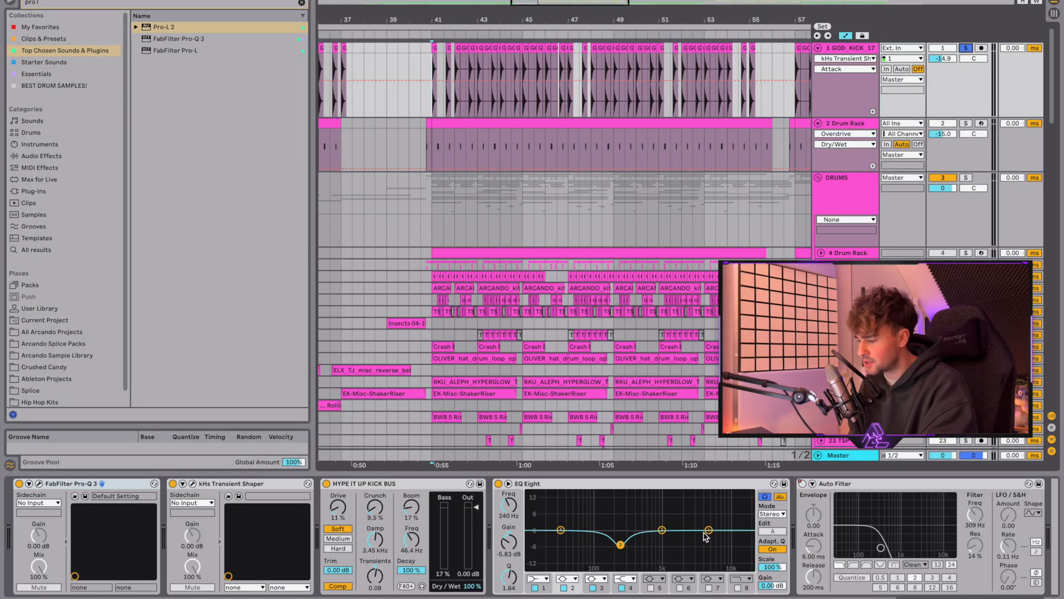
{"action": "key", "text": "space"}
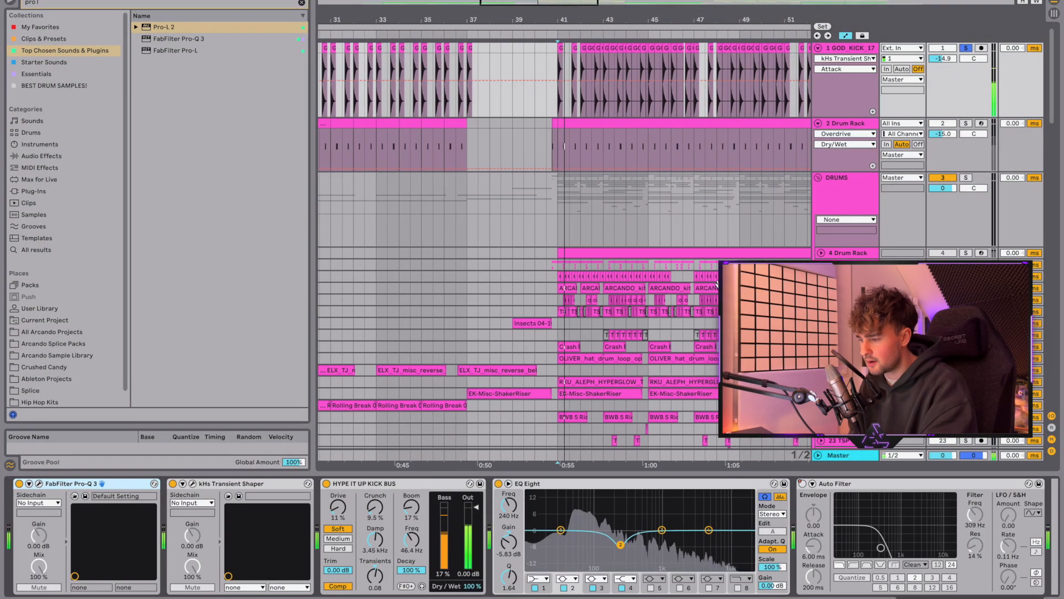
{"action": "key", "text": "space"}
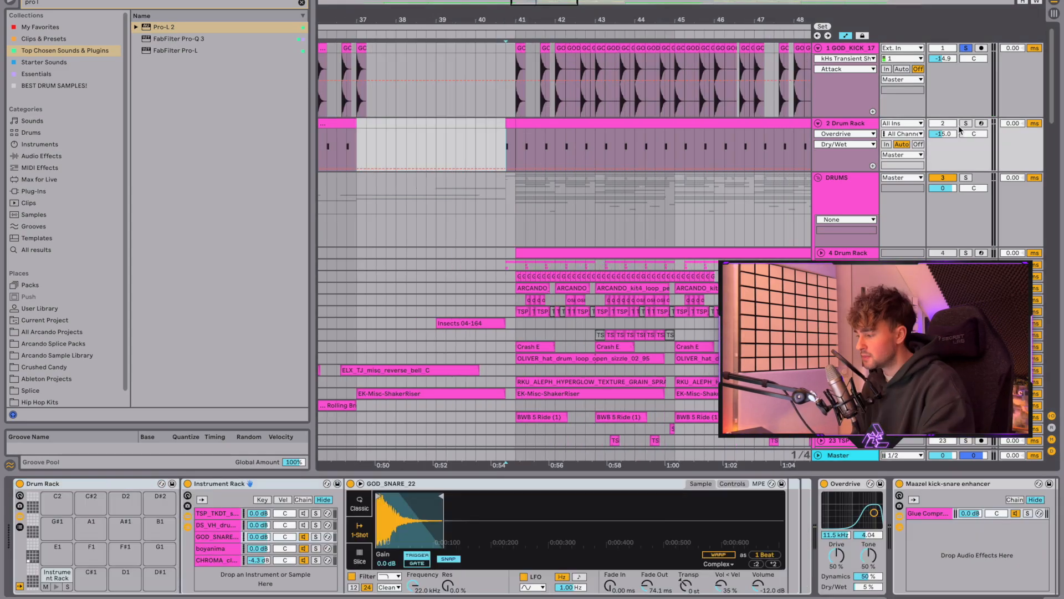
{"action": "left_click", "coordinate": [967, 123]}
{"action": "key", "text": "space"}
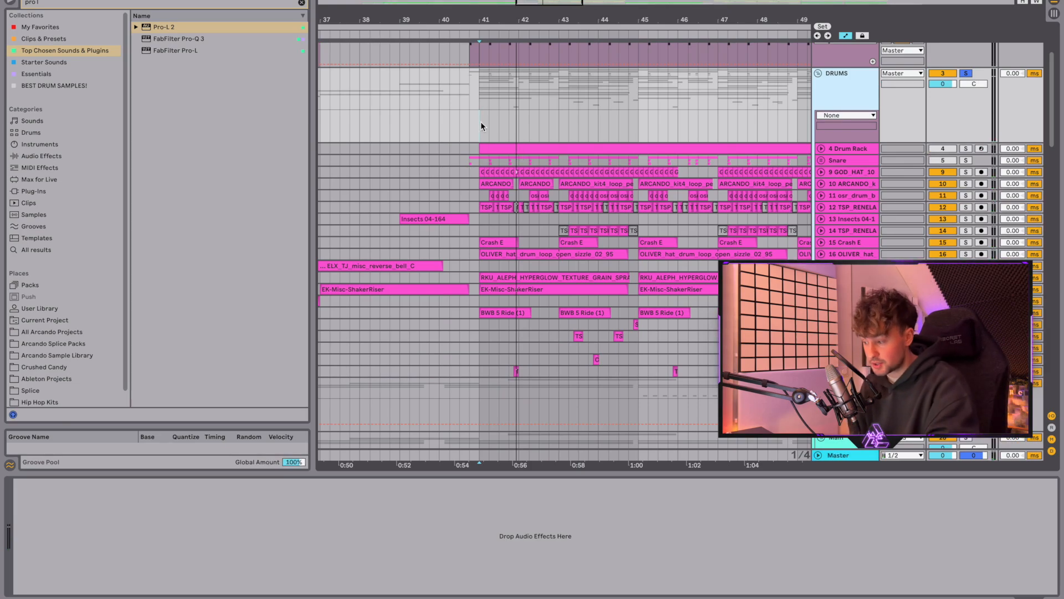
Play the soloed DRUMS group from bar 41 and unfold its tracks to show their clips.
{"action": "left_click", "coordinate": [481, 121]}
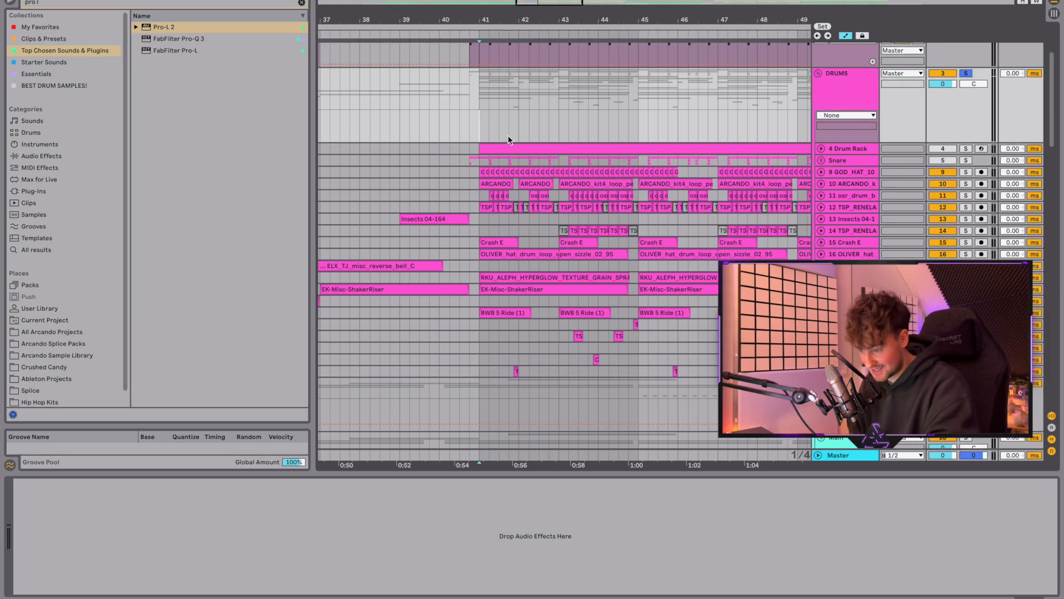
{"action": "key", "text": "space"}
{"action": "left_click_drag", "start_coordinate": [569, 21], "coordinate": [569, 39]}
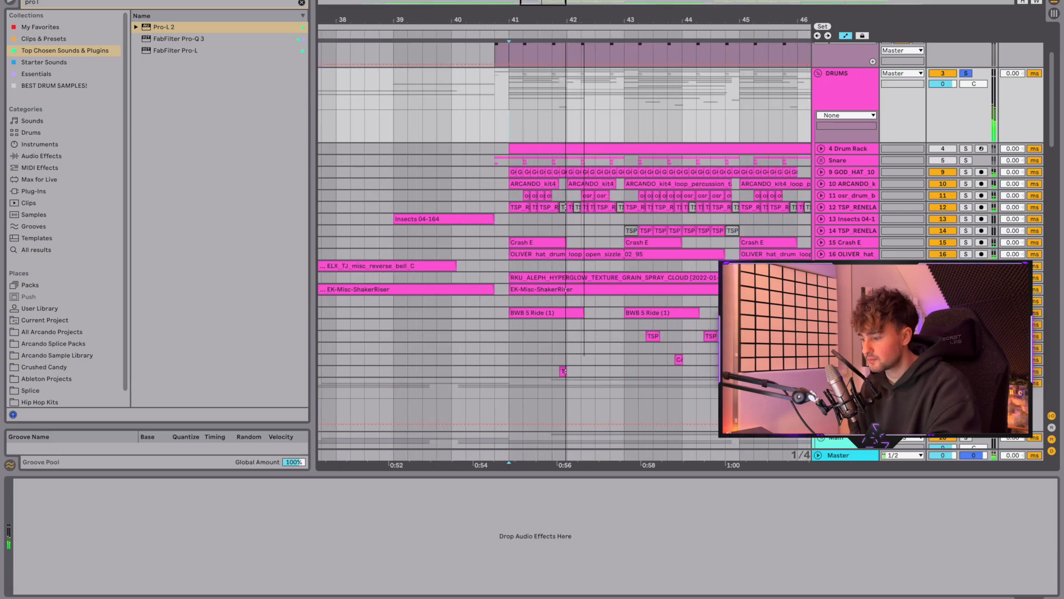
{"action": "left_click", "coordinate": [821, 184], "text": "alt"}
{"action": "scroll", "coordinate": [713, 219], "scroll_direction": "right", "scroll_amount": 3}
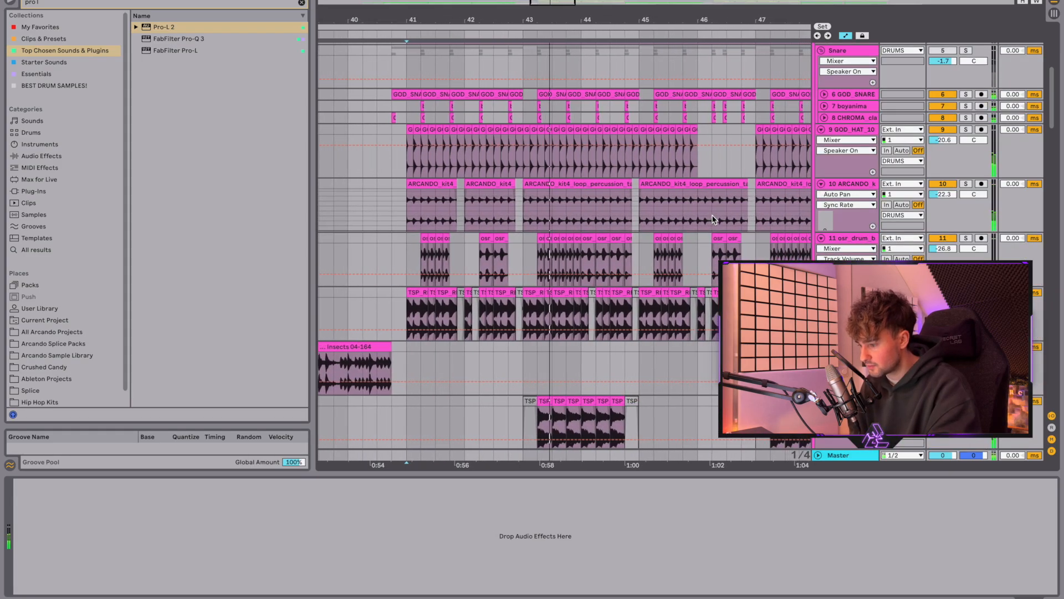
Audition the GOD_HAT track and the ARCANDO tambourine percussion loop track, each soloed.
{"action": "scroll", "coordinate": [713, 219], "scroll_direction": "down", "scroll_amount": 15}
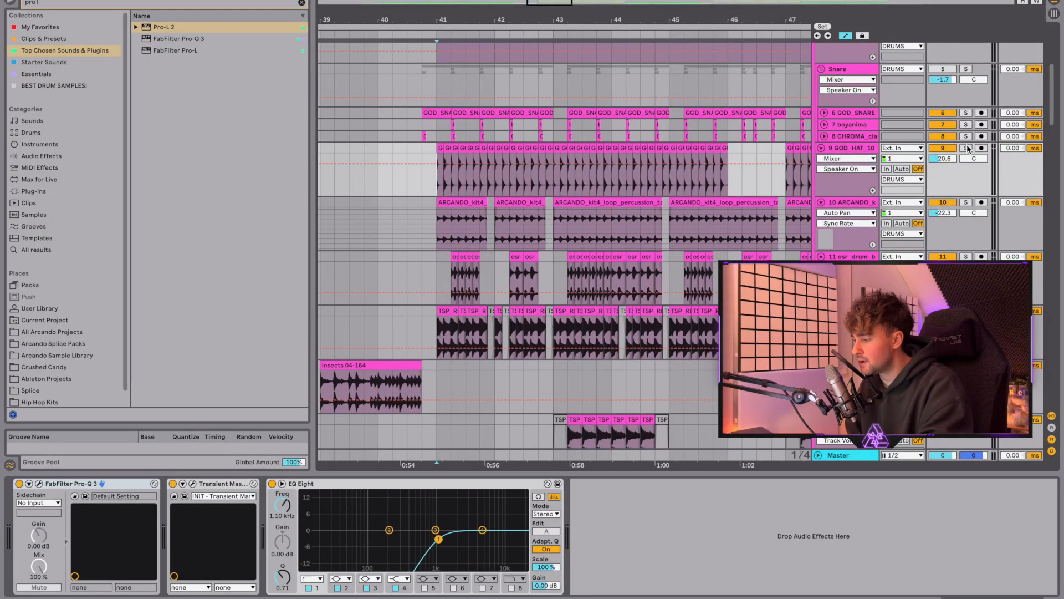
{"action": "left_click", "coordinate": [966, 148]}
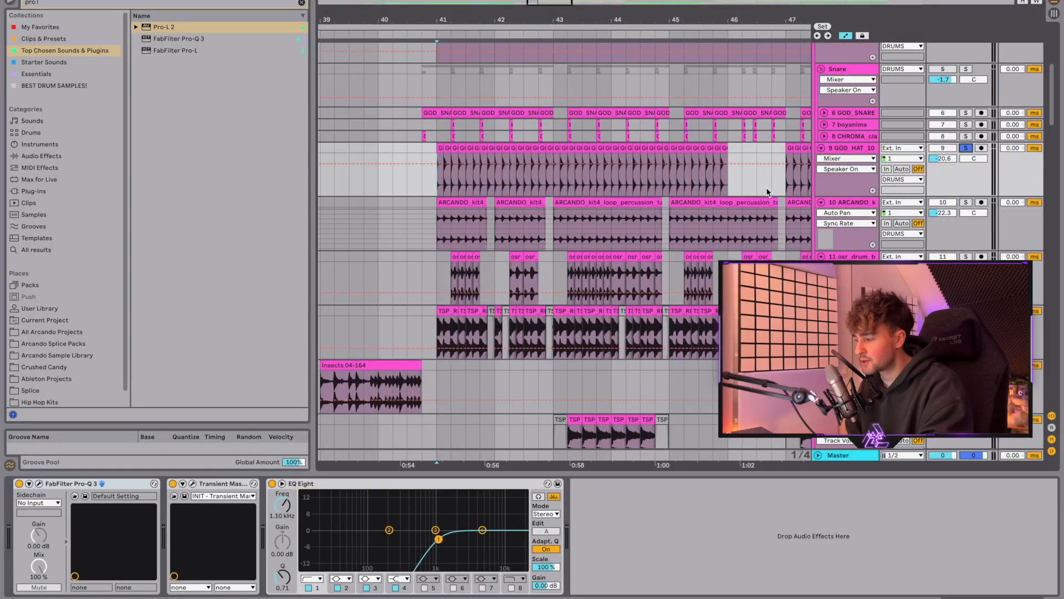
{"action": "key", "text": "space"}
{"action": "scroll", "coordinate": [750, 191], "scroll_direction": "left", "scroll_amount": 4}
{"action": "scroll", "coordinate": [708, 211], "scroll_direction": "right", "scroll_amount": 2}
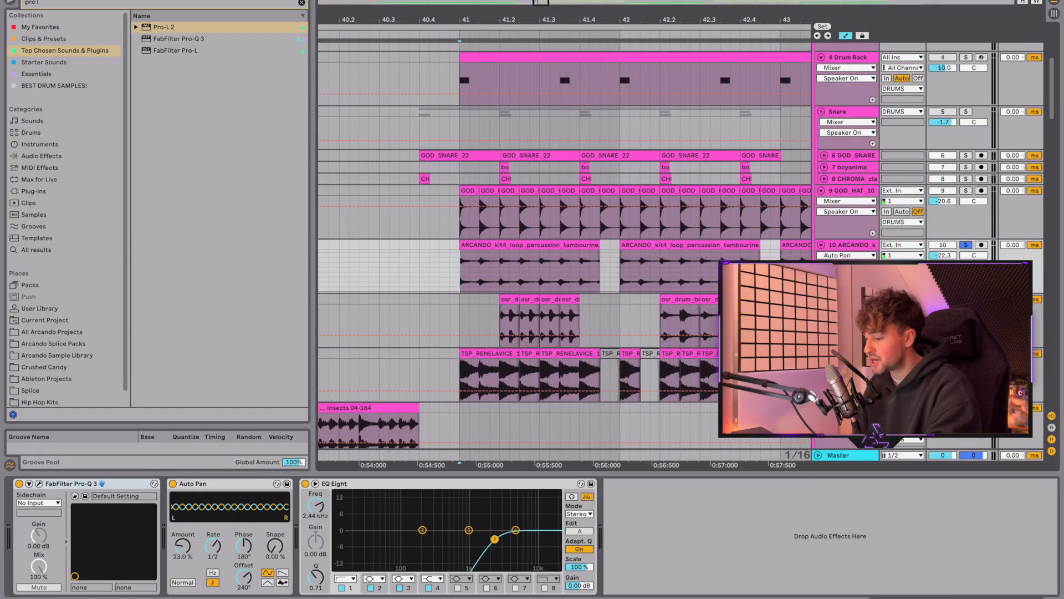
{"action": "scroll", "coordinate": [565, 247], "scroll_direction": "down", "scroll_amount": 3}
{"action": "key", "text": "space"}
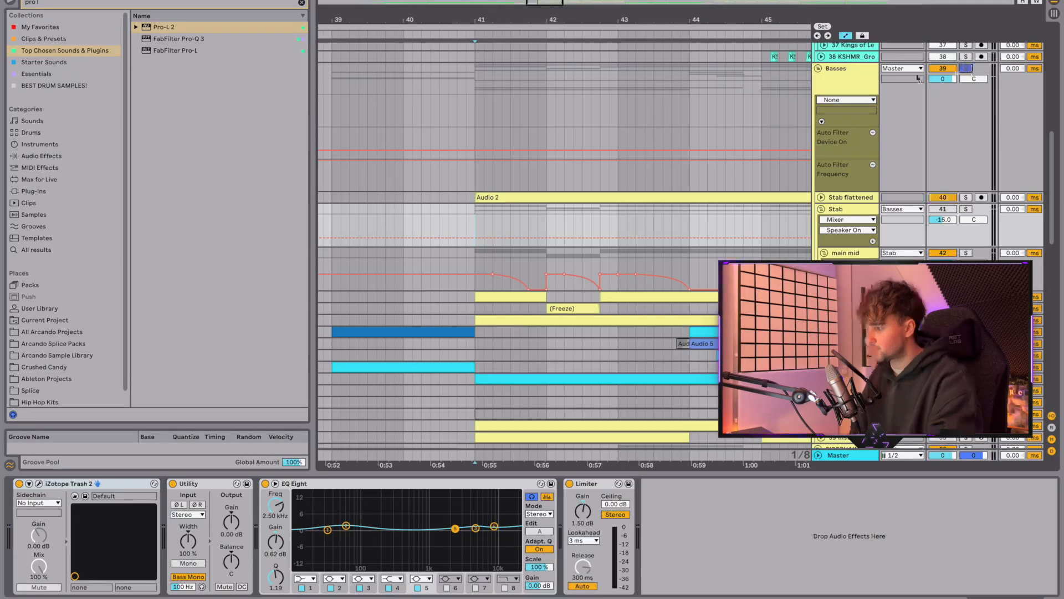
Play the soloed Basses group through the drop and look over its stab, reese and FX tracks.
{"action": "key", "text": "space"}
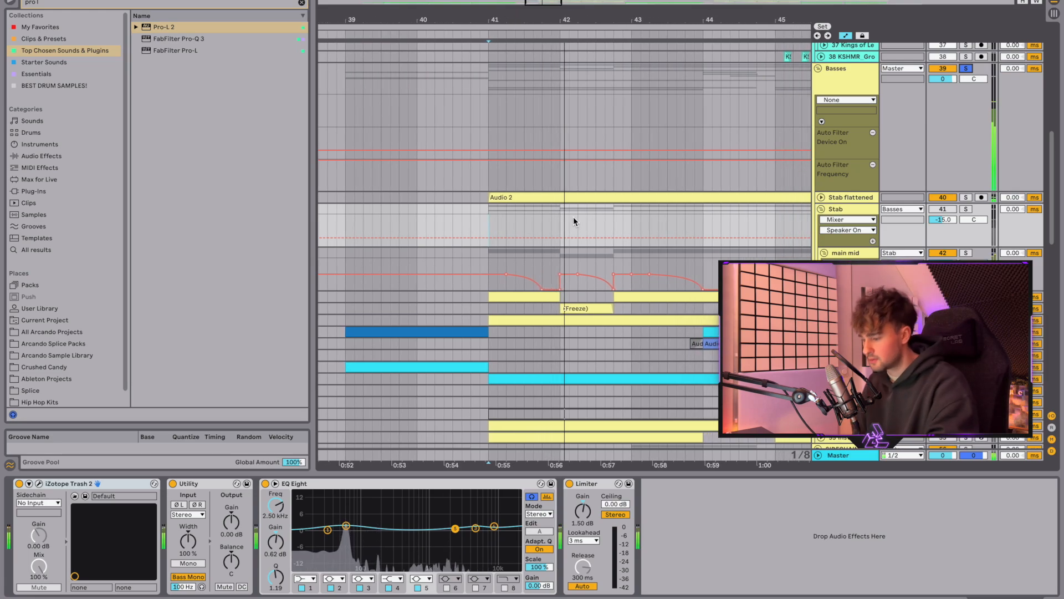
{"action": "scroll", "coordinate": [574, 221], "scroll_direction": "down", "scroll_amount": 3}
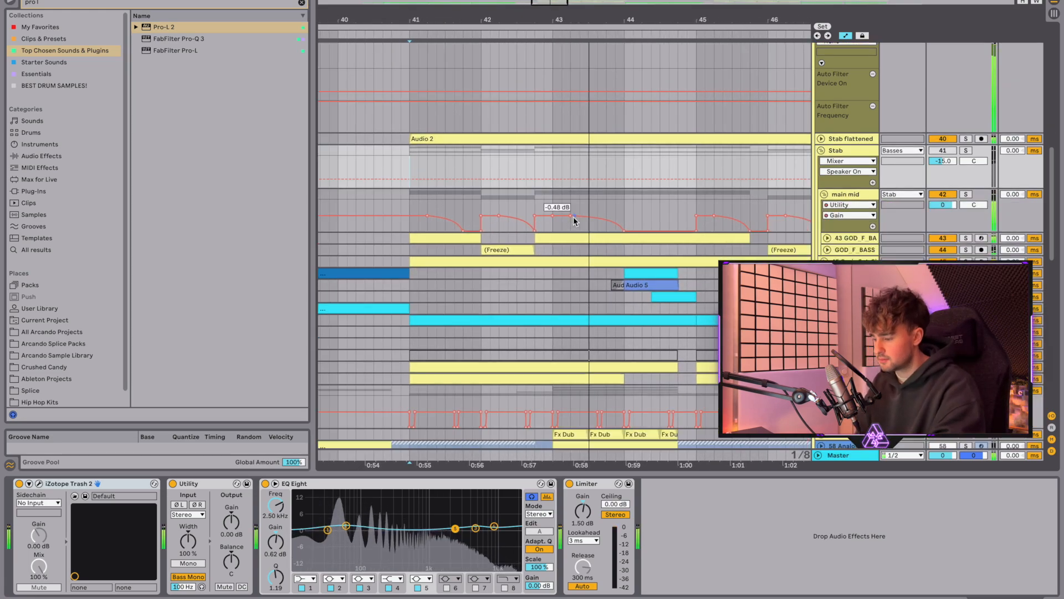
{"action": "scroll", "coordinate": [573, 220], "scroll_direction": "down", "scroll_amount": 2}
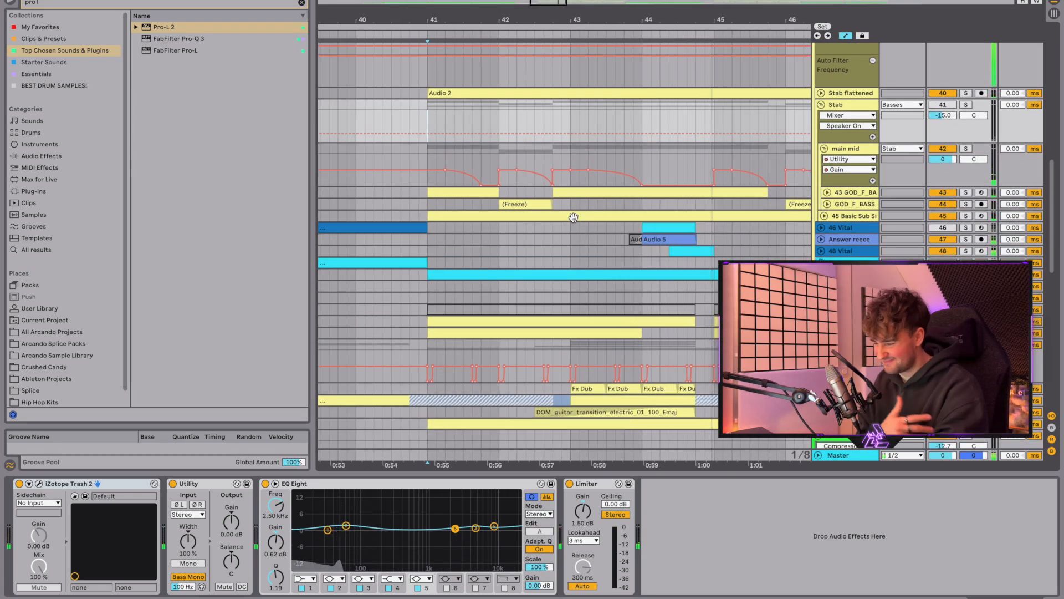
Show the main mid group's devices and unfold the GOD_F_BASS track to reveal its notes and device chain.
{"action": "left_click", "coordinate": [848, 179]}
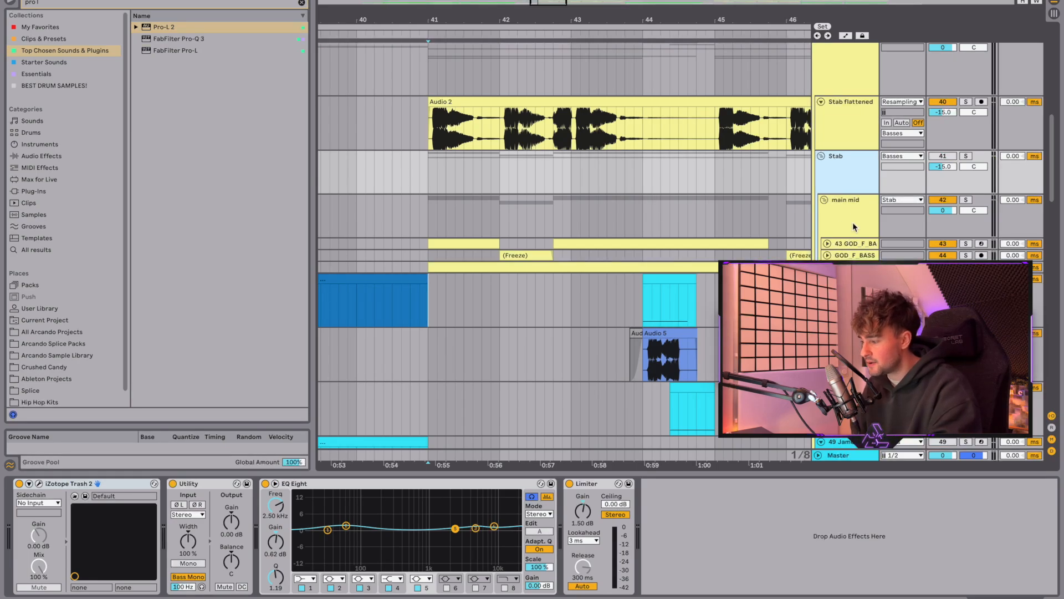
{"action": "left_click", "coordinate": [852, 226]}
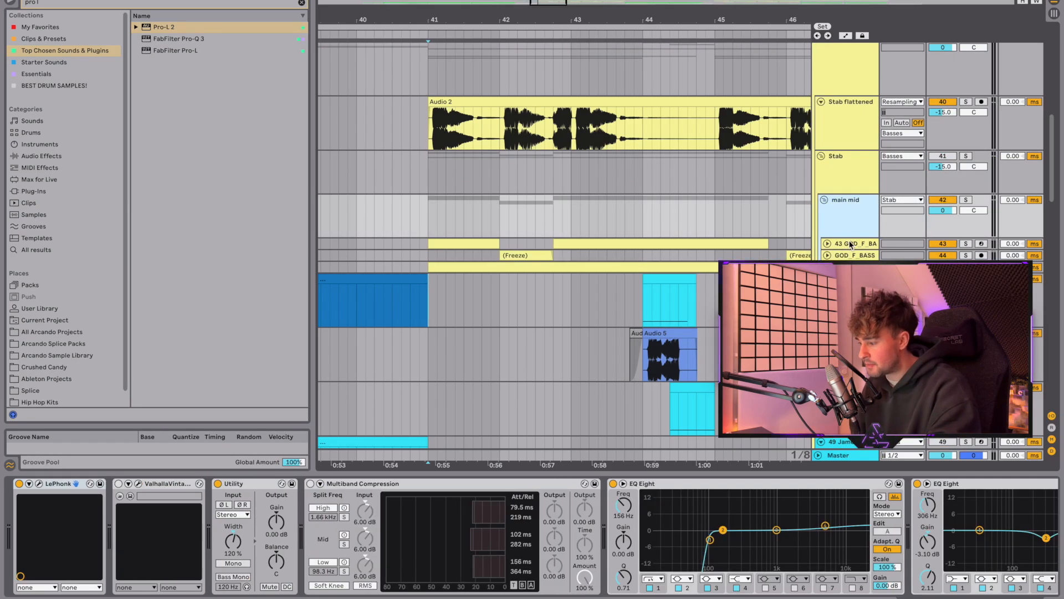
{"action": "left_click", "coordinate": [849, 244]}
{"action": "left_click", "coordinate": [827, 243]}
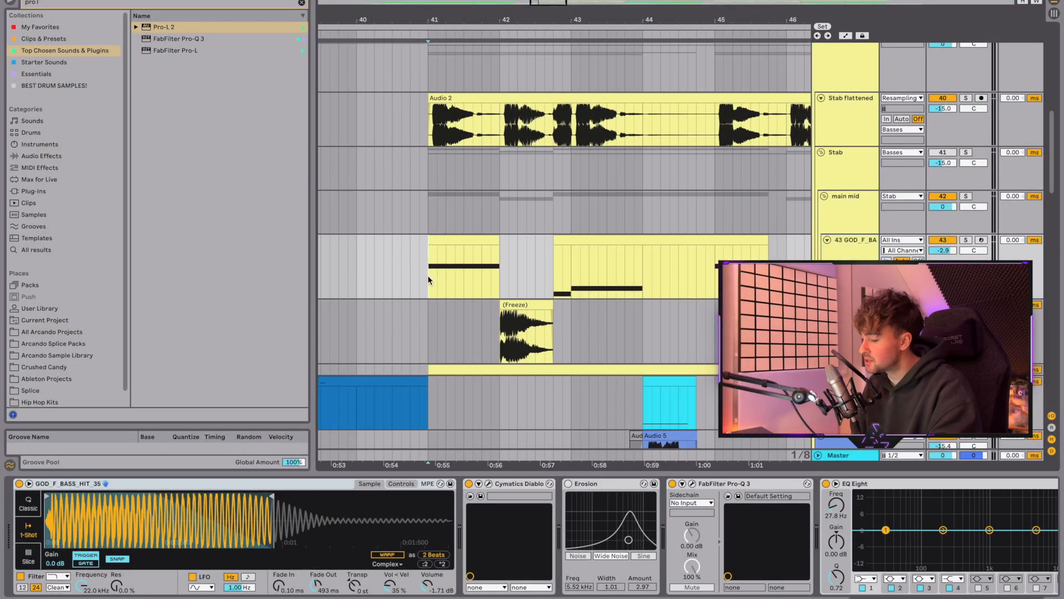
{"action": "left_click", "coordinate": [850, 201]}
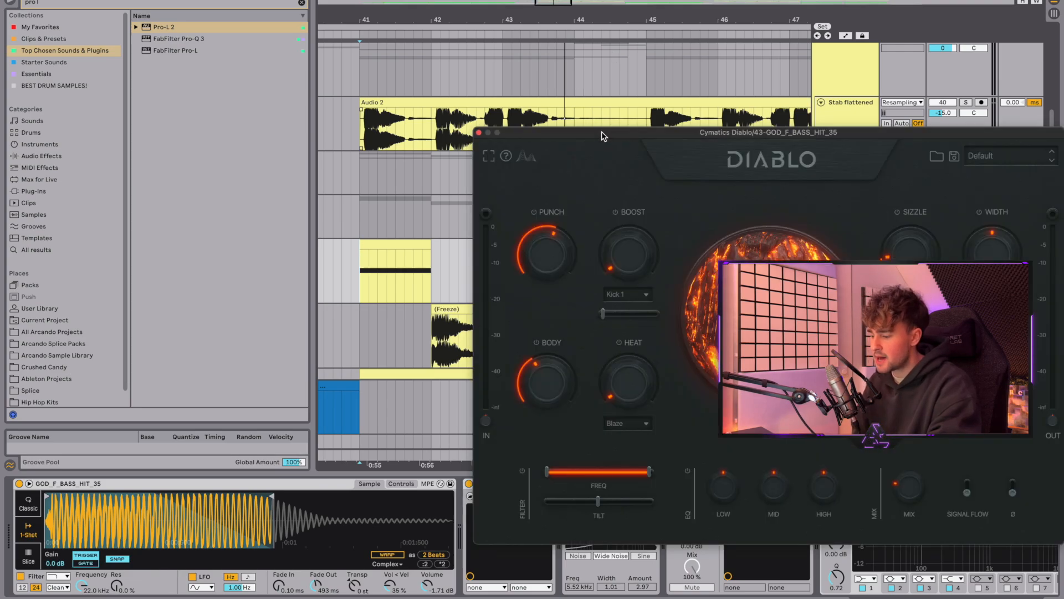
Examine the GOD_F_BASS effect chain, including Cymatics Diablo, FabFilter Pro-Q 3, EQ Eight and Reverb.
{"action": "left_click_drag", "start_coordinate": [603, 133], "coordinate": [370, 72]}
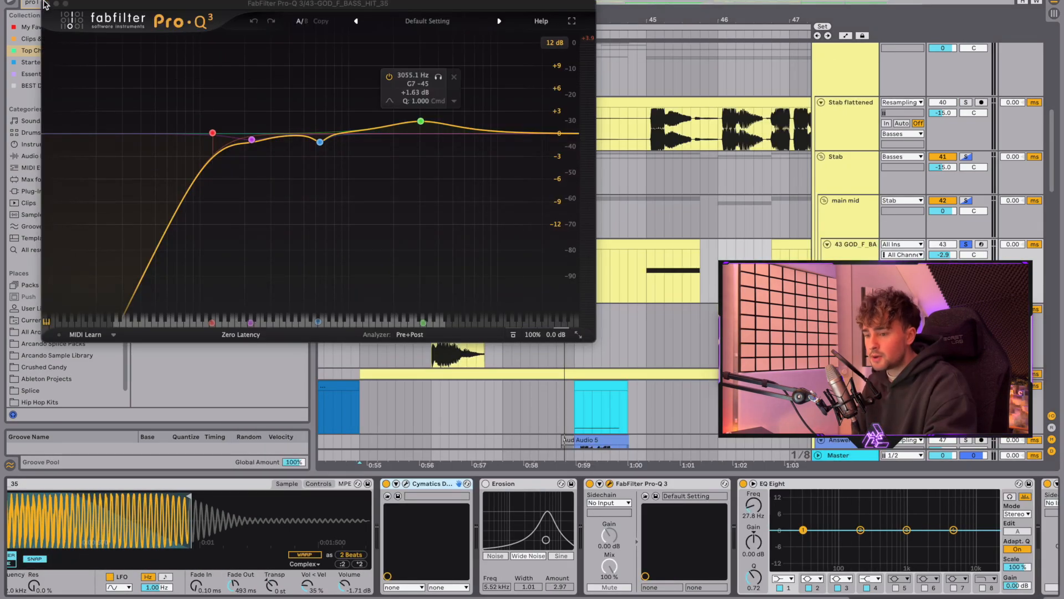
{"action": "left_click", "coordinate": [48, 6]}
{"action": "scroll", "coordinate": [682, 521], "scroll_direction": "right", "scroll_amount": 3}
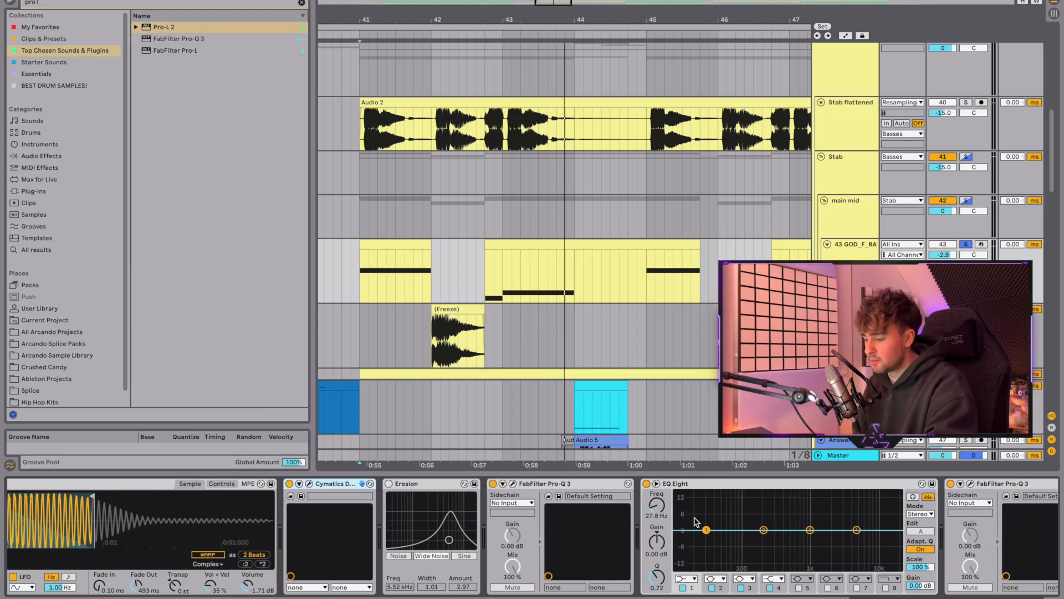
{"action": "scroll", "coordinate": [697, 522], "scroll_direction": "right", "scroll_amount": 15}
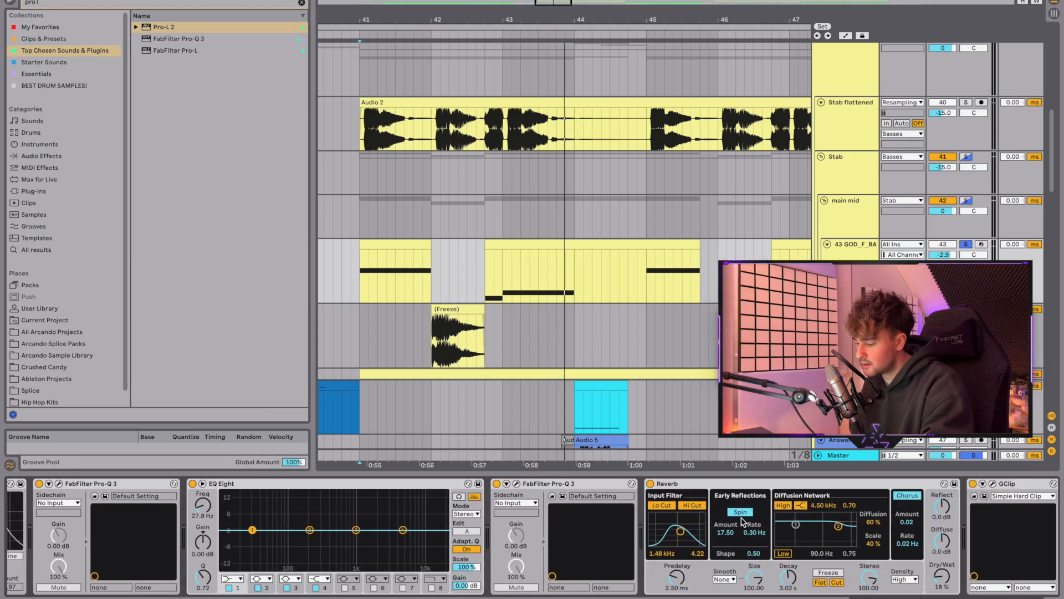
{"action": "scroll", "coordinate": [740, 524], "scroll_direction": "right", "scroll_amount": 10}
Inspect the LePhonk plugin on the main mid group and iZotope Trash 2 on the Stab group.
{"action": "scroll", "coordinate": [610, 383], "scroll_direction": "down", "scroll_amount": 2}
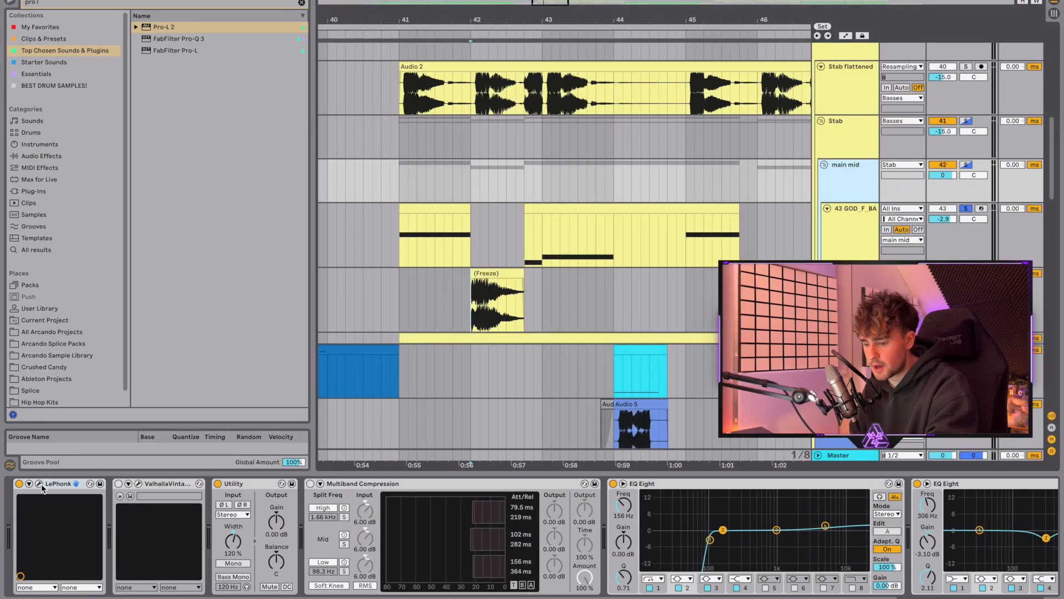
{"action": "left_click", "coordinate": [39, 484]}
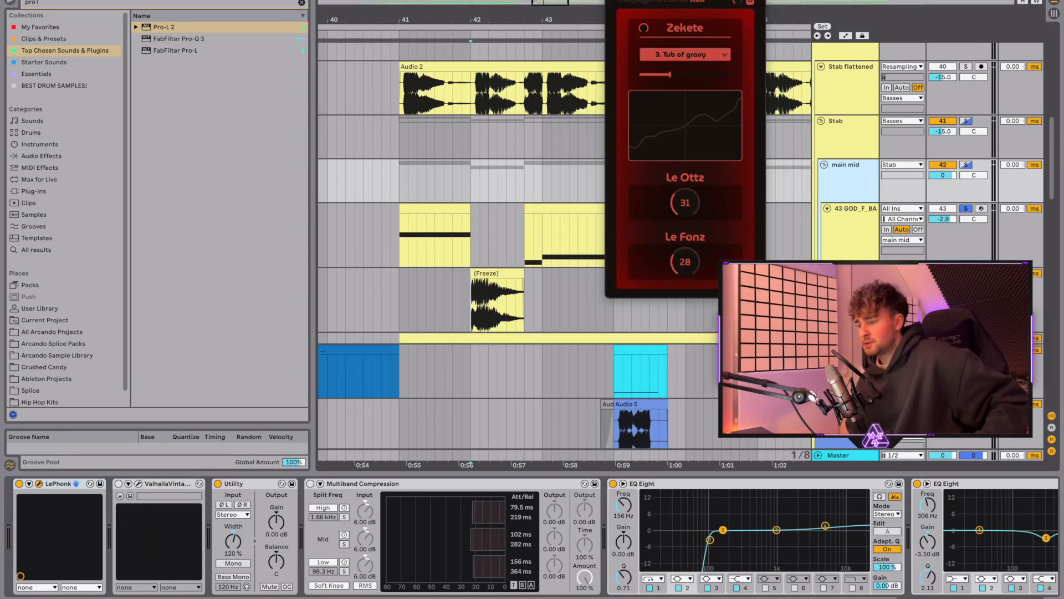
{"action": "left_click_drag", "start_coordinate": [659, 0], "coordinate": [489, 118]}
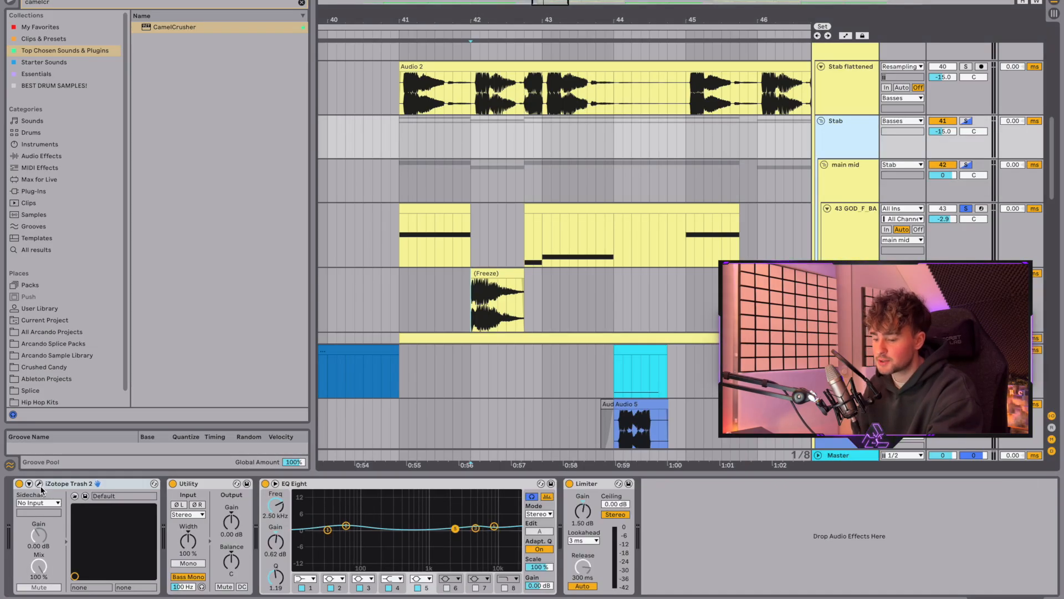
{"action": "left_click", "coordinate": [39, 484]}
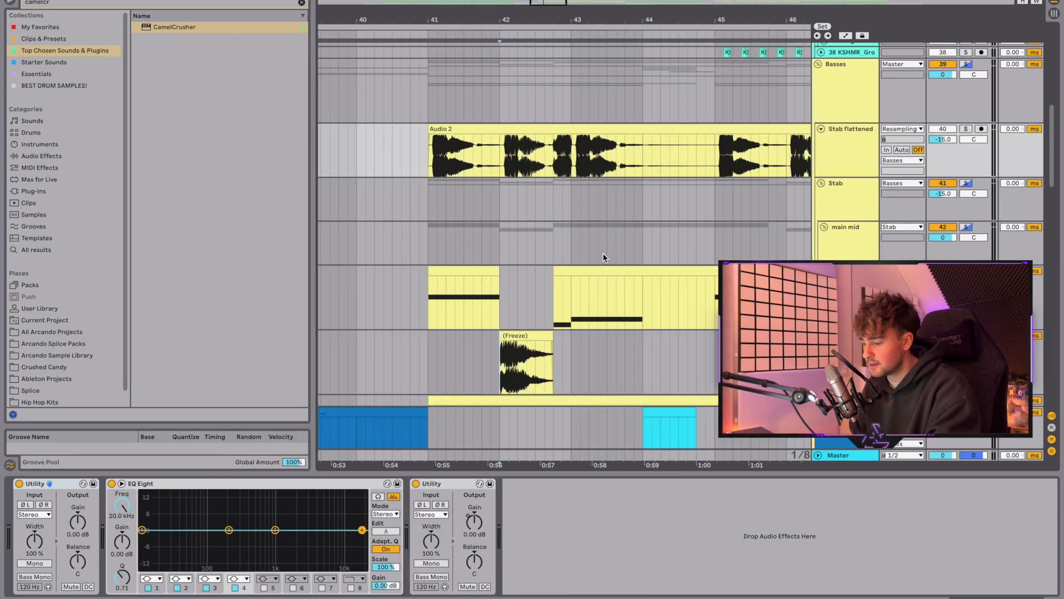
Select the ARCANDO BASS track's MIDI part at bar 41 and play it back.
{"action": "scroll", "coordinate": [603, 253], "scroll_direction": "down", "scroll_amount": 5}
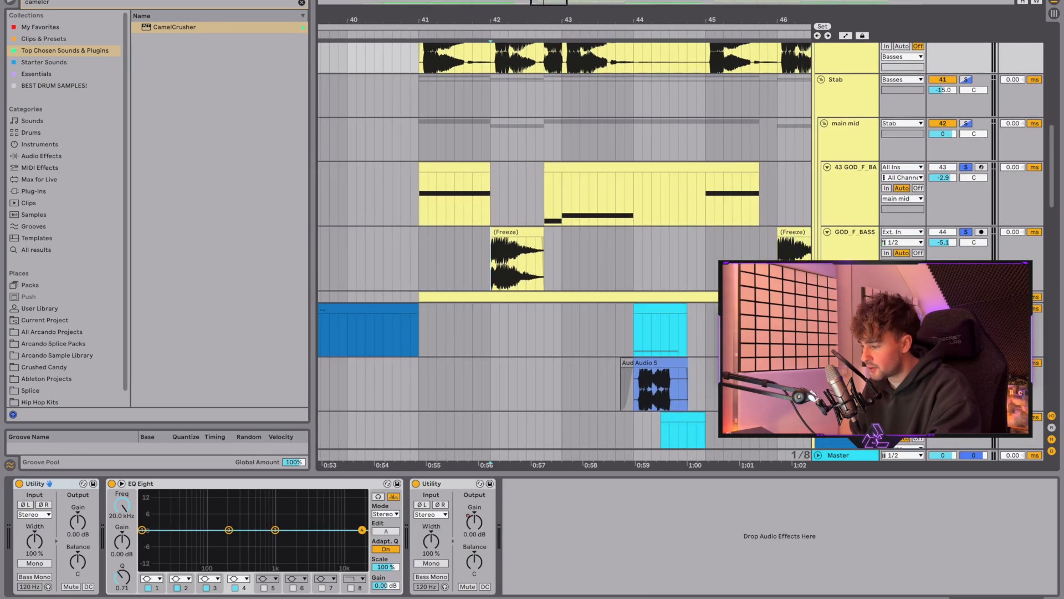
{"action": "scroll", "coordinate": [689, 301], "scroll_direction": "down", "scroll_amount": 2}
{"action": "scroll", "coordinate": [690, 297], "scroll_direction": "down", "scroll_amount": 4}
{"action": "left_click", "coordinate": [505, 293]}
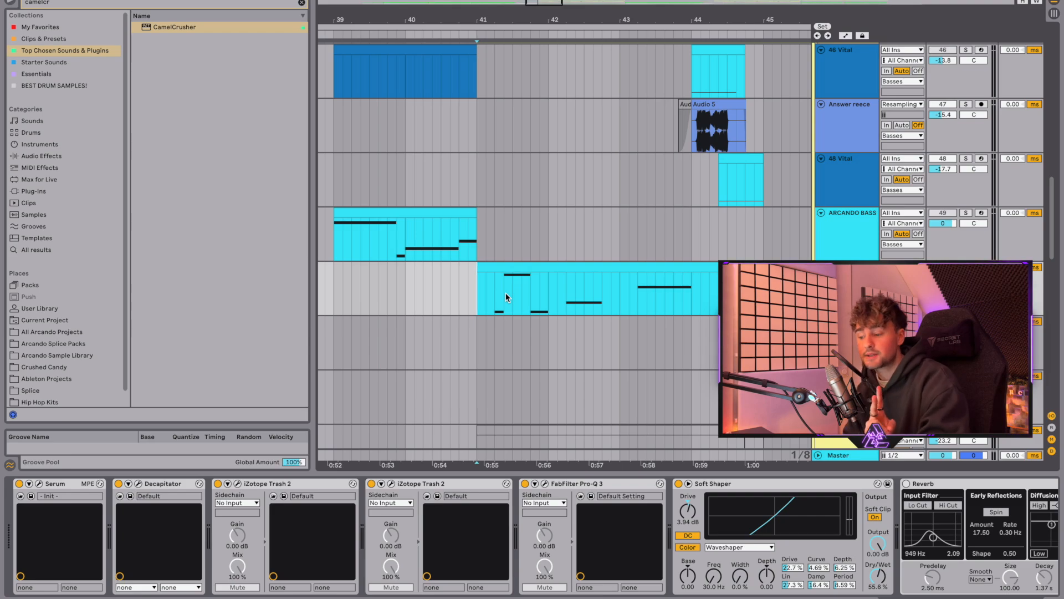
{"action": "key", "text": "space"}
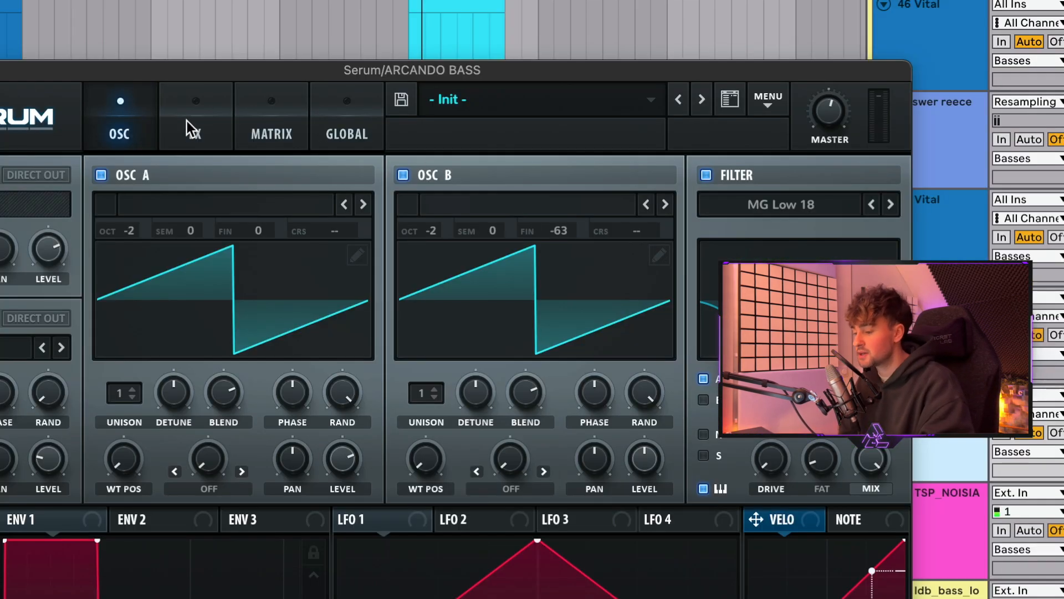
Check the ARCANDO BASS Serum patch's effects, set oscillator B's fine tuning to 1 and play the result.
{"action": "left_click", "coordinate": [187, 121]}
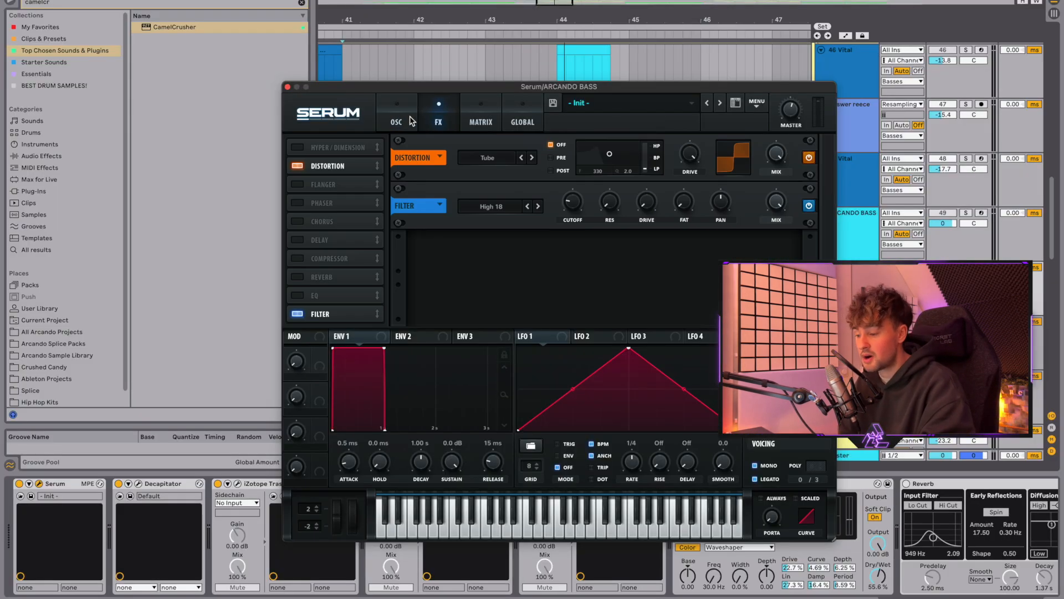
{"action": "left_click", "coordinate": [410, 120]}
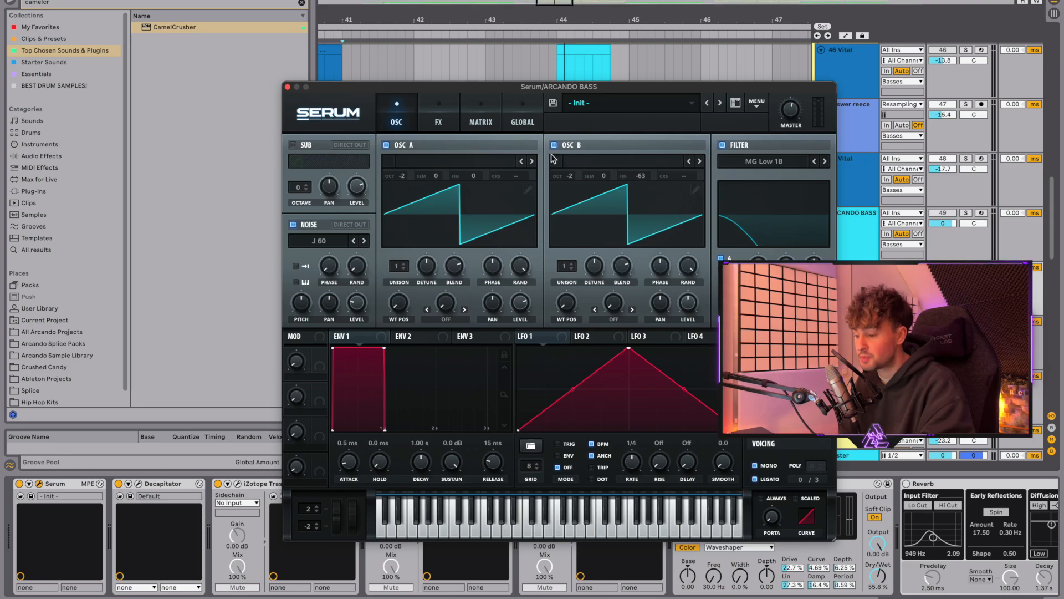
{"action": "left_click_drag", "start_coordinate": [640, 176], "coordinate": [650, 126]}
{"action": "key", "text": "space"}
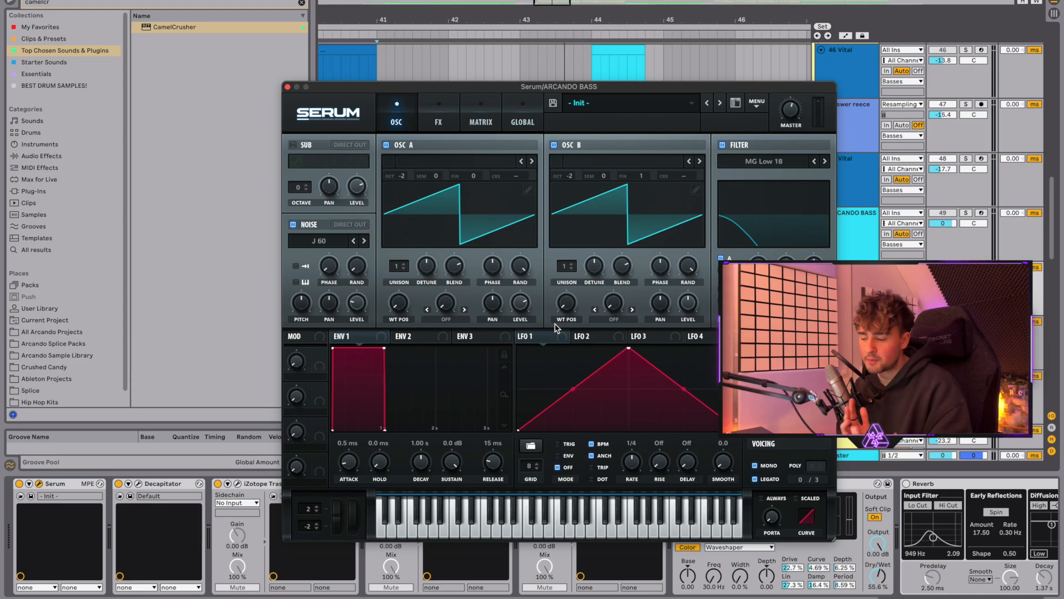
Compare the ARCANDO BASS sound with Serum's Tube distortion switched off and on again.
{"action": "left_click", "coordinate": [438, 116]}
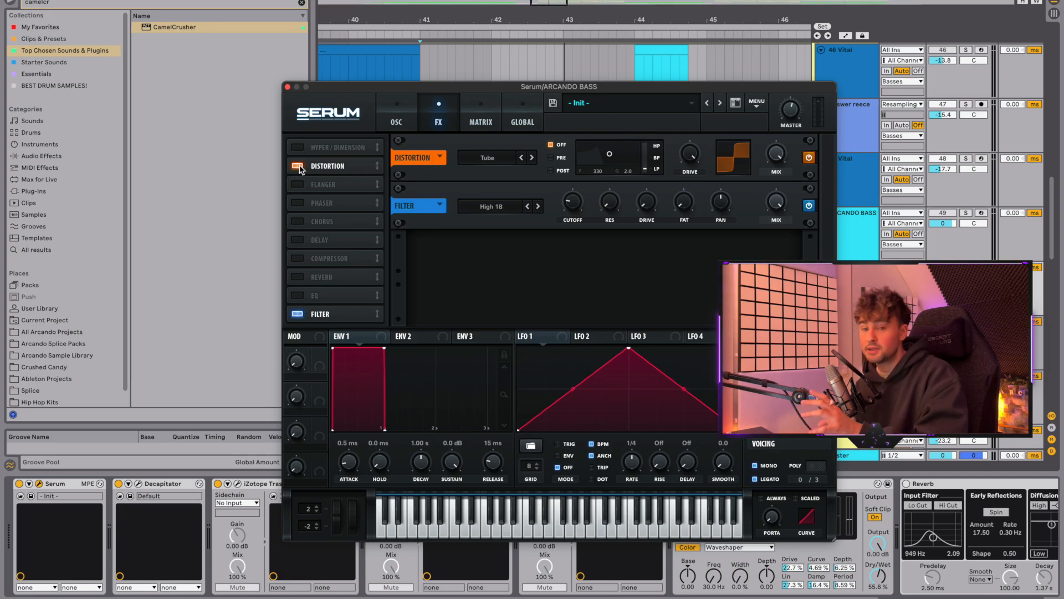
{"action": "left_click", "coordinate": [298, 166]}
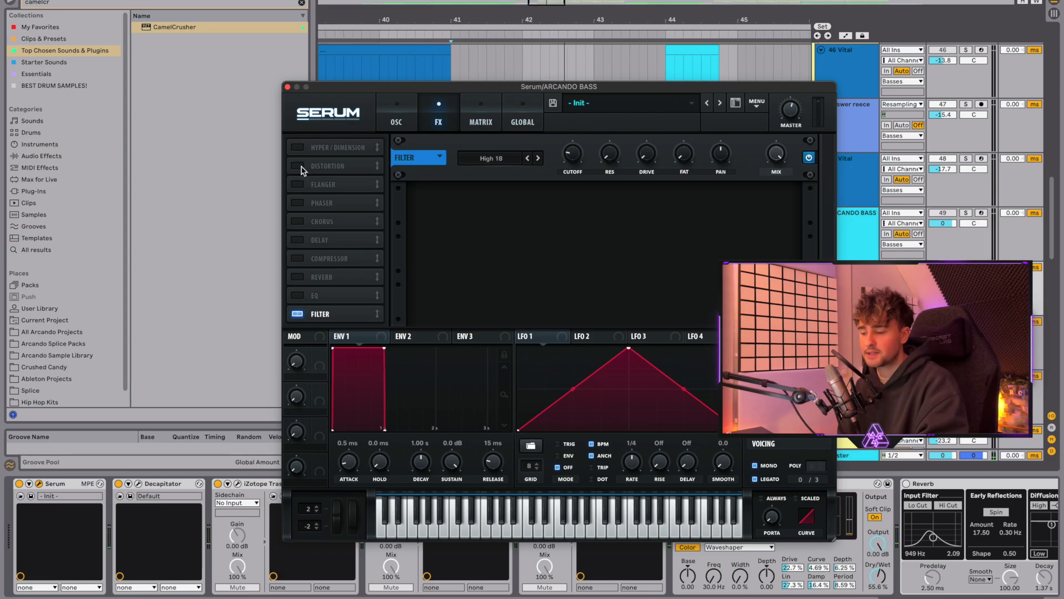
{"action": "left_click", "coordinate": [300, 165]}
{"action": "key", "text": "space"}
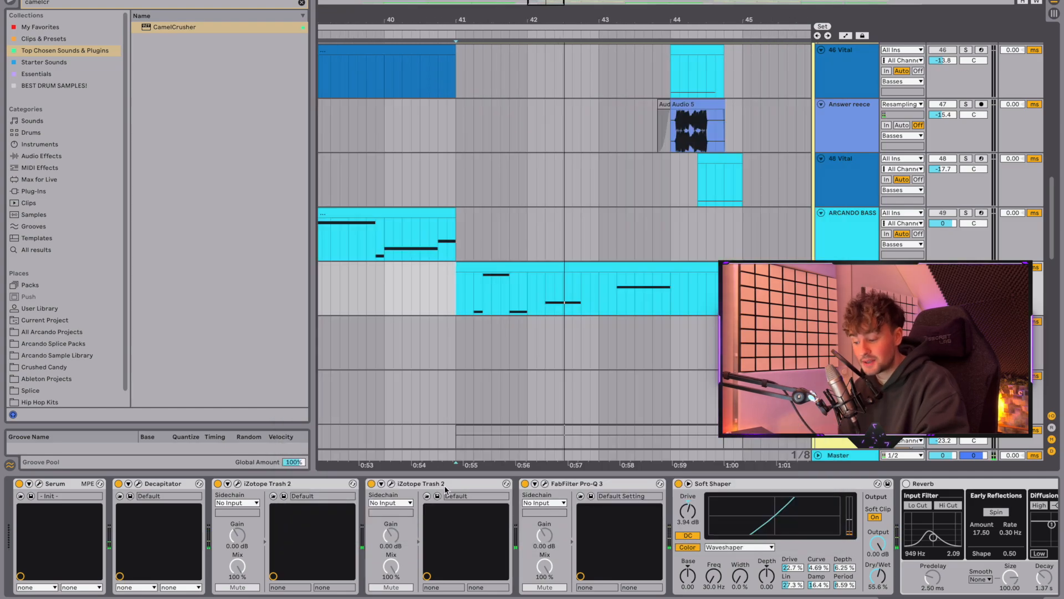
Check iZotope Trash 2 and the following effects on ARCANDO BASS, and audition the soloed TSP_NOISIA clips just before bar 49.
{"action": "left_click", "coordinate": [448, 484]}
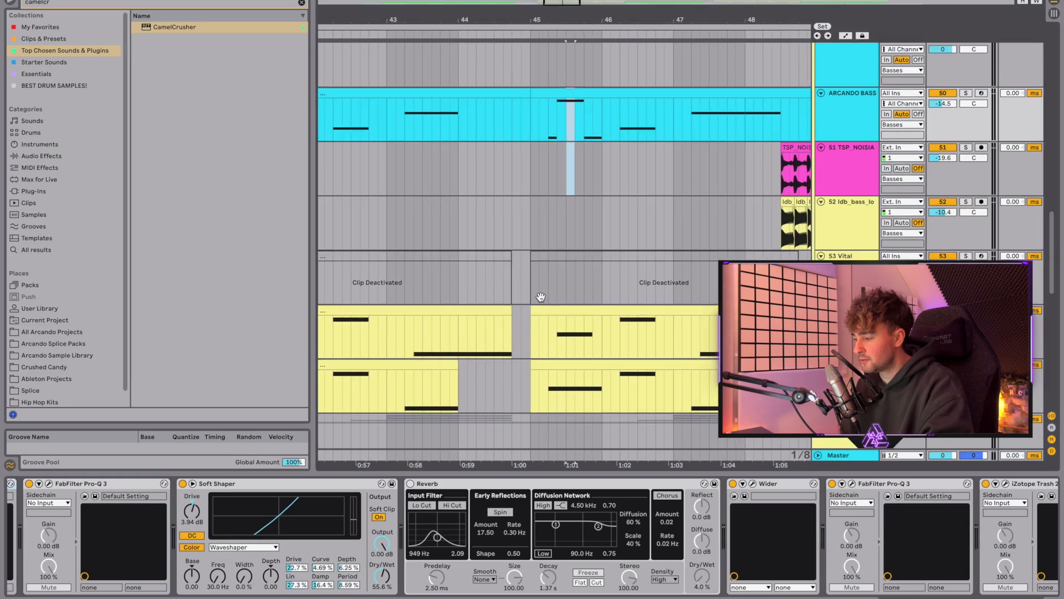
{"action": "scroll", "coordinate": [541, 296], "scroll_direction": "up", "scroll_amount": 3}
{"action": "scroll", "coordinate": [540, 296], "scroll_direction": "left", "scroll_amount": 2}
{"action": "scroll", "coordinate": [540, 296], "scroll_direction": "down", "scroll_amount": 4}
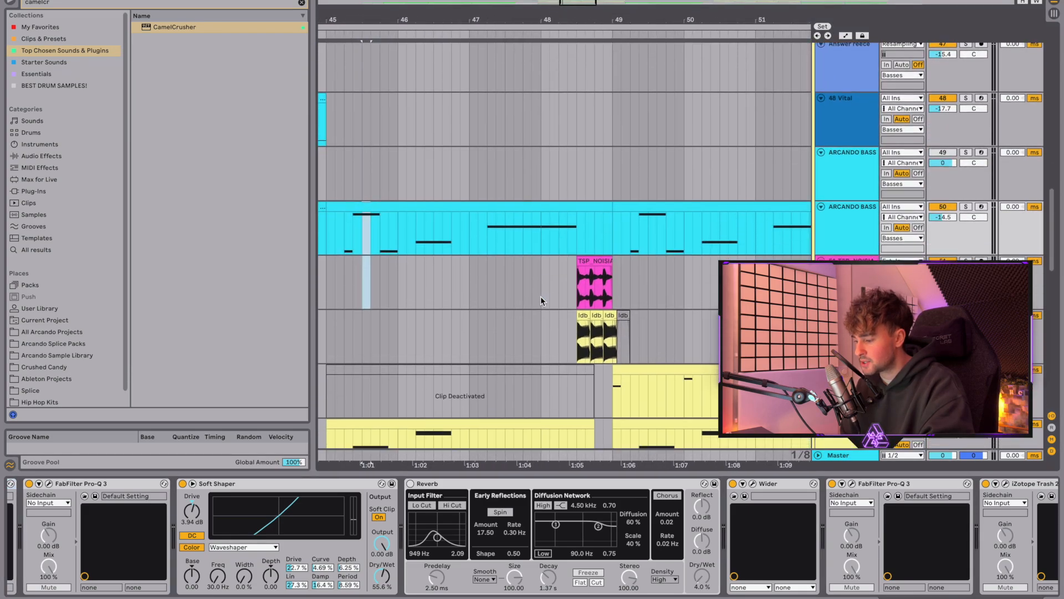
{"action": "left_click", "coordinate": [570, 277]}
{"action": "left_click", "coordinate": [965, 255]}
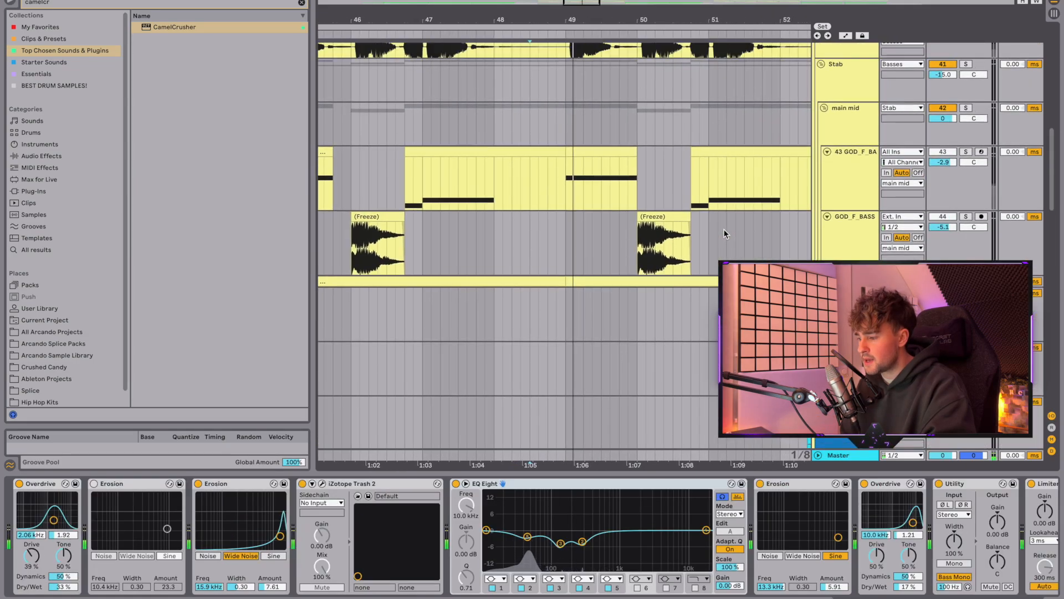
Audition the answer bass around bar 44 with Answer reece soloed and inspect the 46 Vital track's devices.
{"action": "scroll", "coordinate": [724, 228], "scroll_direction": "up", "scroll_amount": 4}
{"action": "scroll", "coordinate": [724, 229], "scroll_direction": "down", "scroll_amount": 7}
{"action": "scroll", "coordinate": [724, 229], "scroll_direction": "left", "scroll_amount": 1}
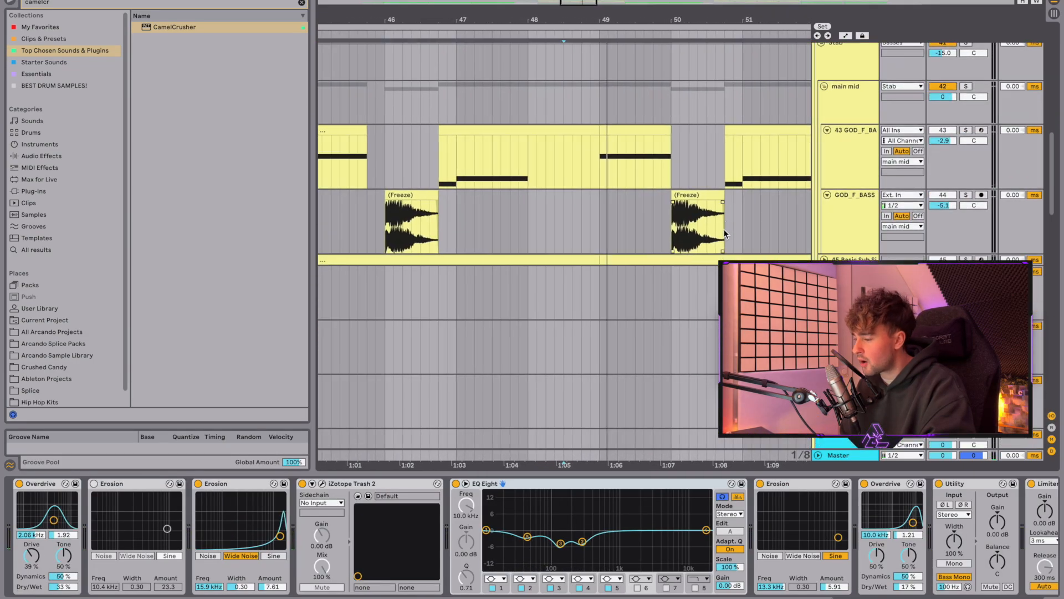
{"action": "scroll", "coordinate": [724, 229], "scroll_direction": "left", "scroll_amount": 1}
{"action": "scroll", "coordinate": [724, 229], "scroll_direction": "down", "scroll_amount": 10}
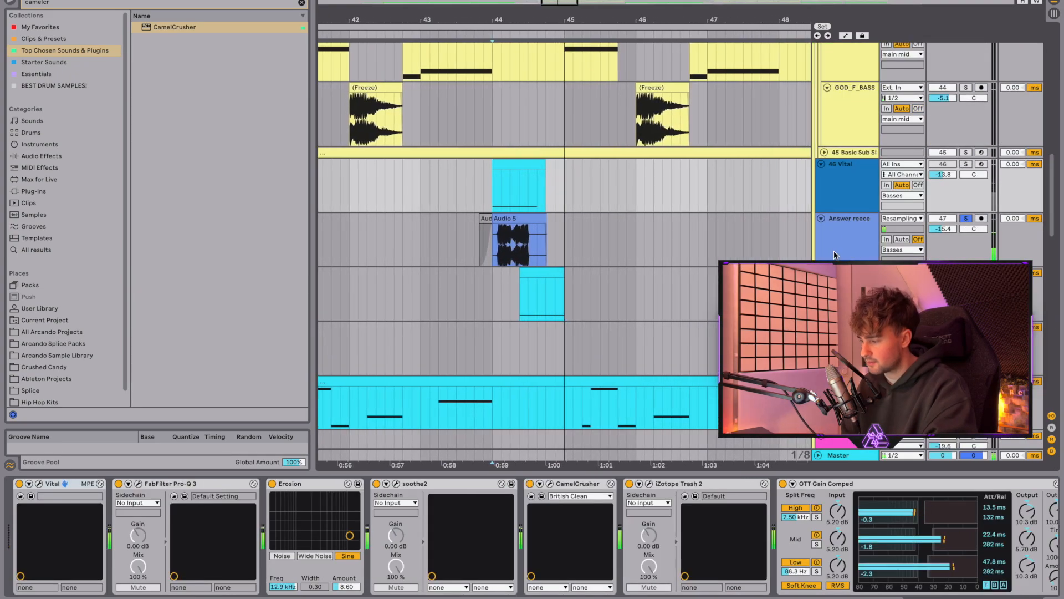
{"action": "left_click", "coordinate": [857, 230]}
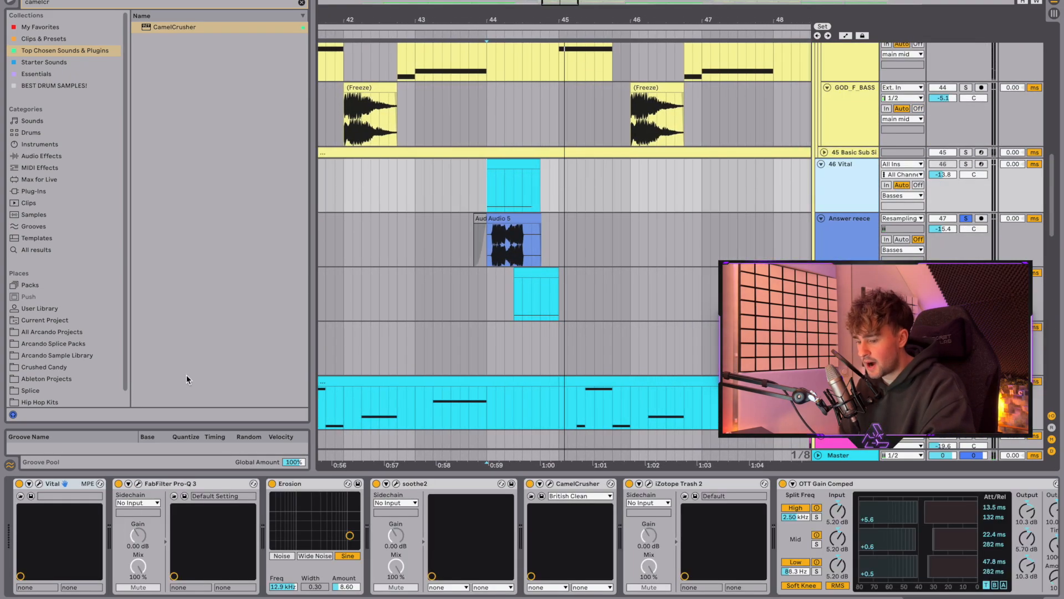
{"action": "left_click", "coordinate": [46, 489]}
Open the Vital patch on the 48 Vital track and play its clip before bar 45, closing the patch view to finish.
{"action": "left_click", "coordinate": [511, 289]}
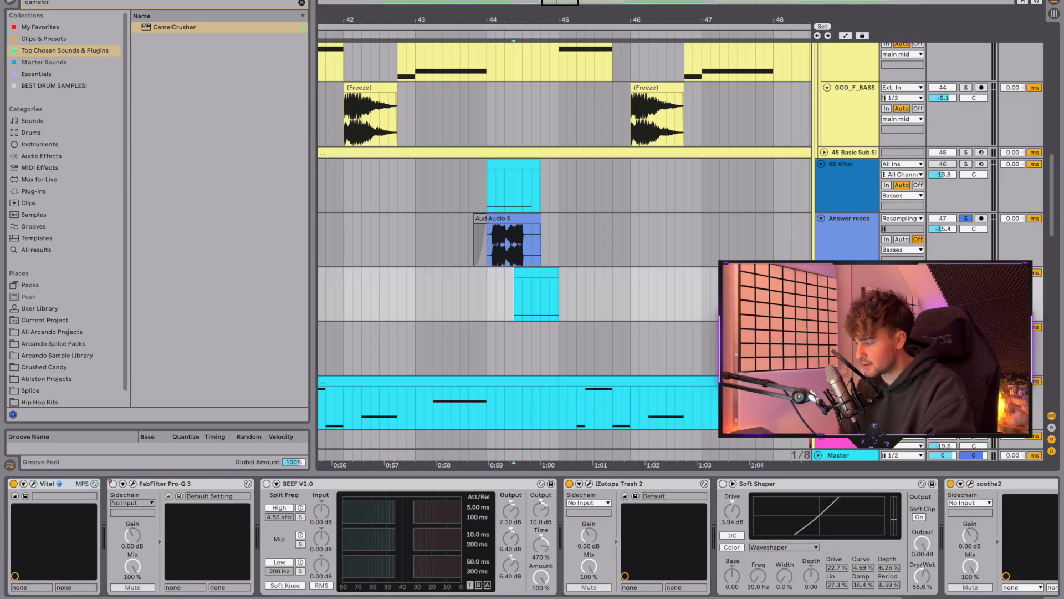
{"action": "left_click", "coordinate": [33, 483]}
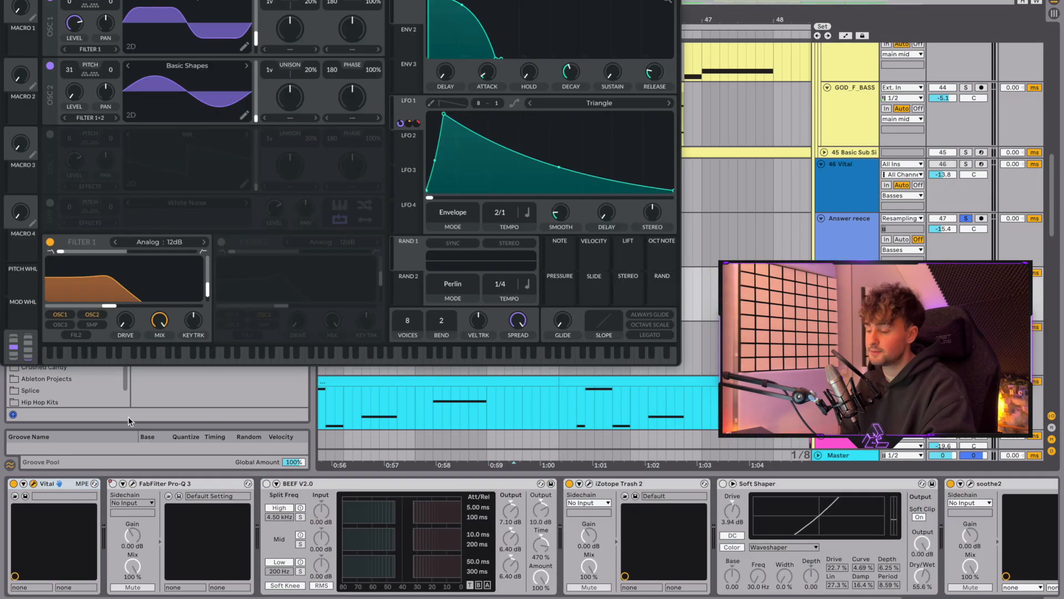
{"action": "key", "text": "space"}
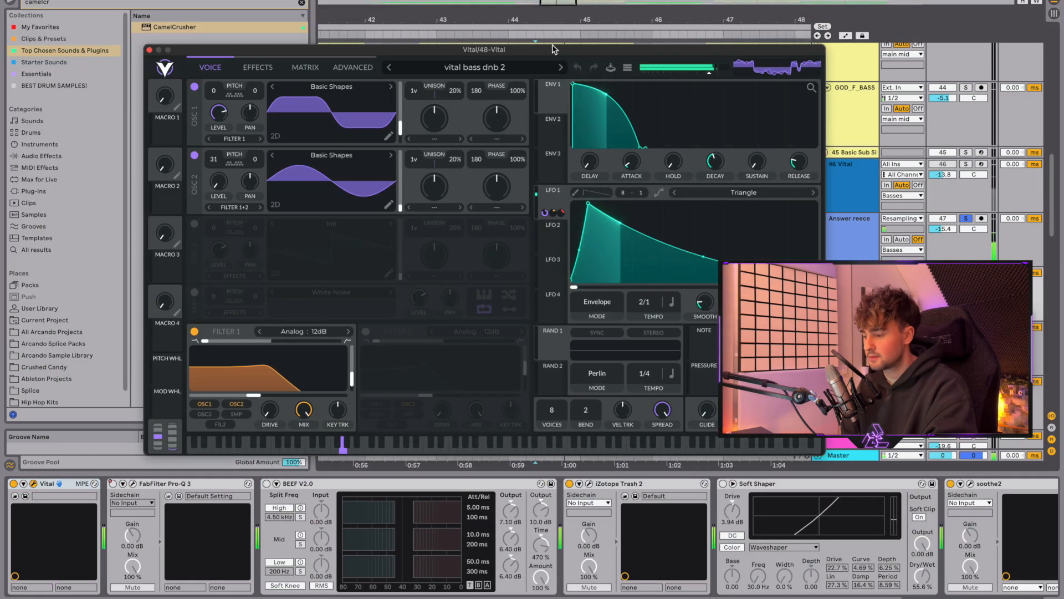
{"action": "key", "text": "super+alt+p"}
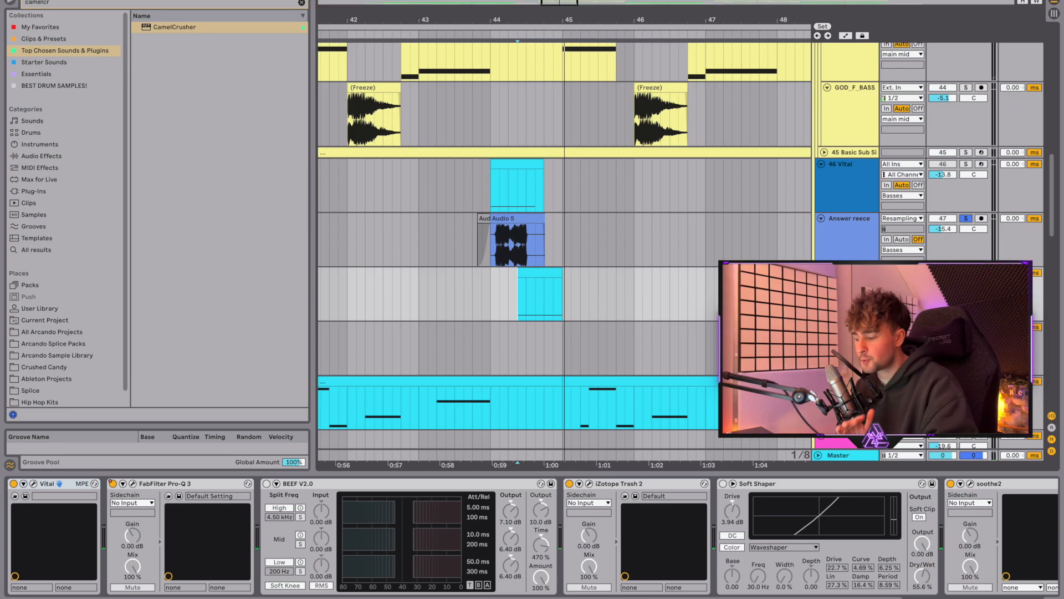
Show the automation lanes and open ValhallaVintageVerb near the end of the 48 Vital track's effect chain.
{"action": "scroll", "coordinate": [899, 529], "scroll_direction": "right", "scroll_amount": 10}
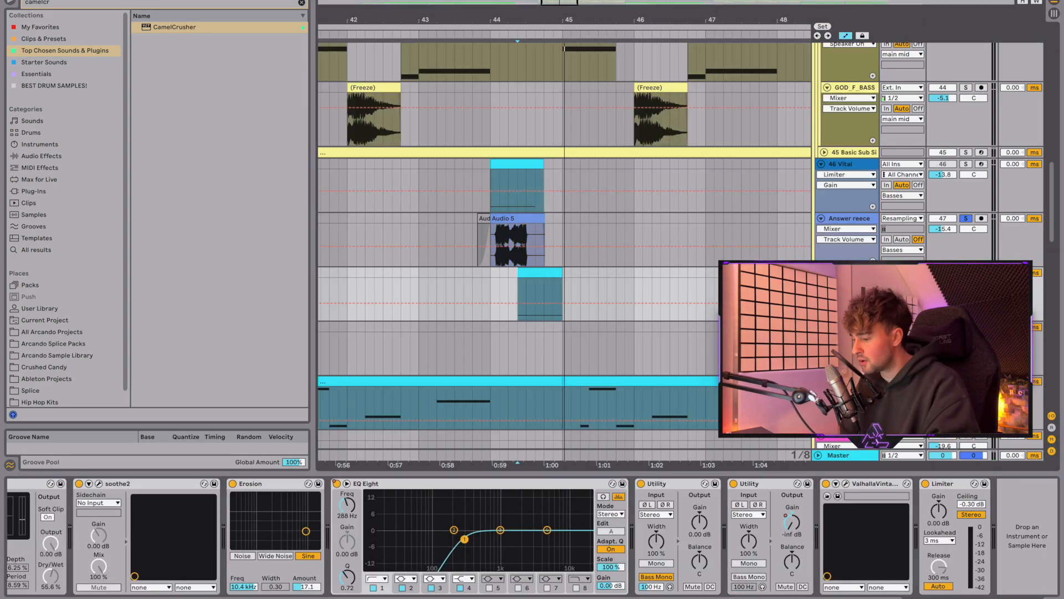
{"action": "key", "text": "a"}
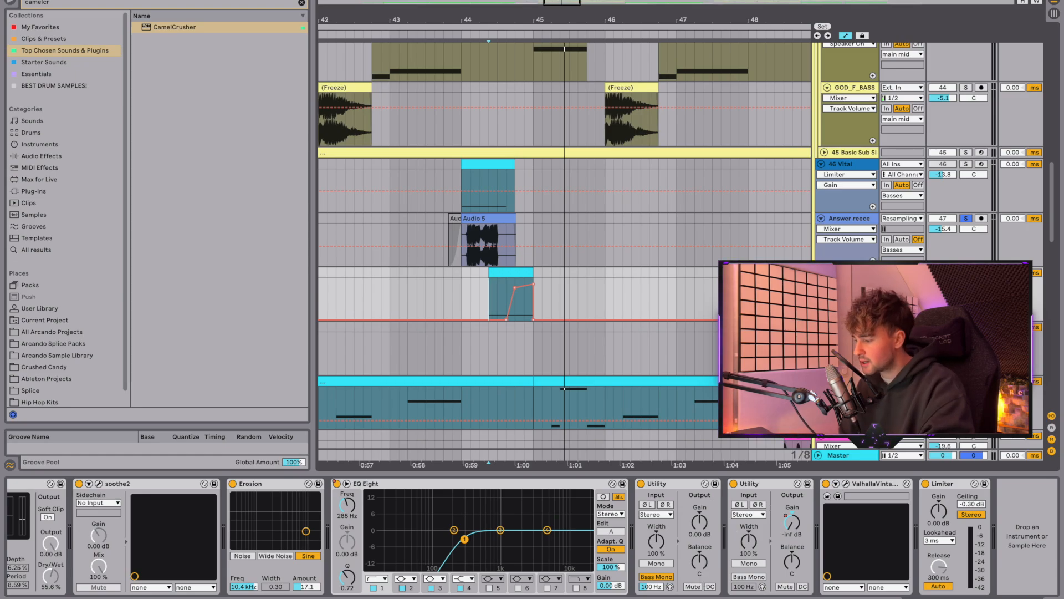
{"action": "left_click", "coordinate": [846, 485]}
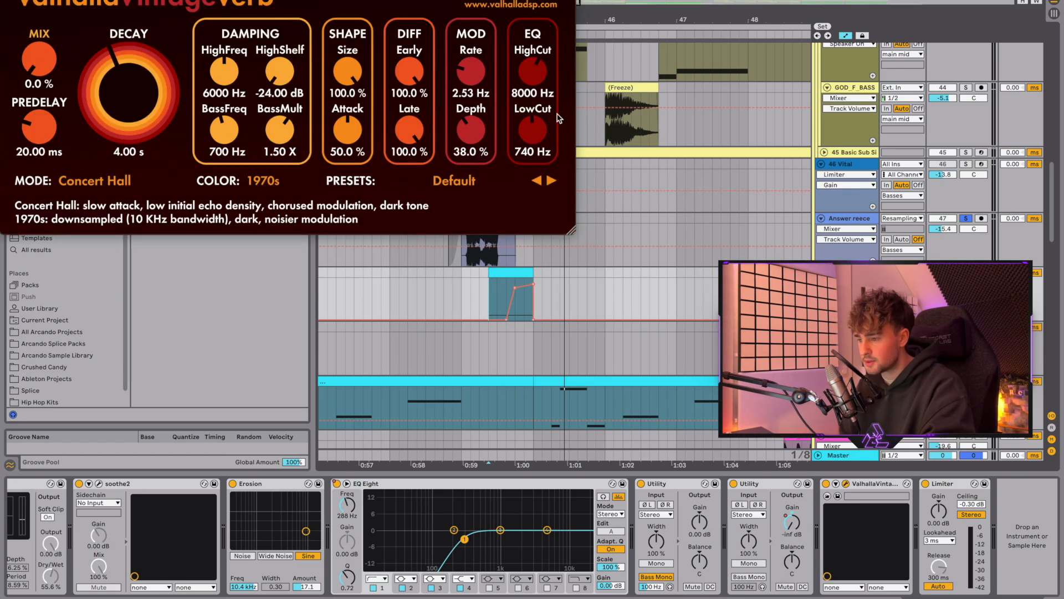
{"action": "left_click_drag", "start_coordinate": [388, 0], "coordinate": [619, 0]}
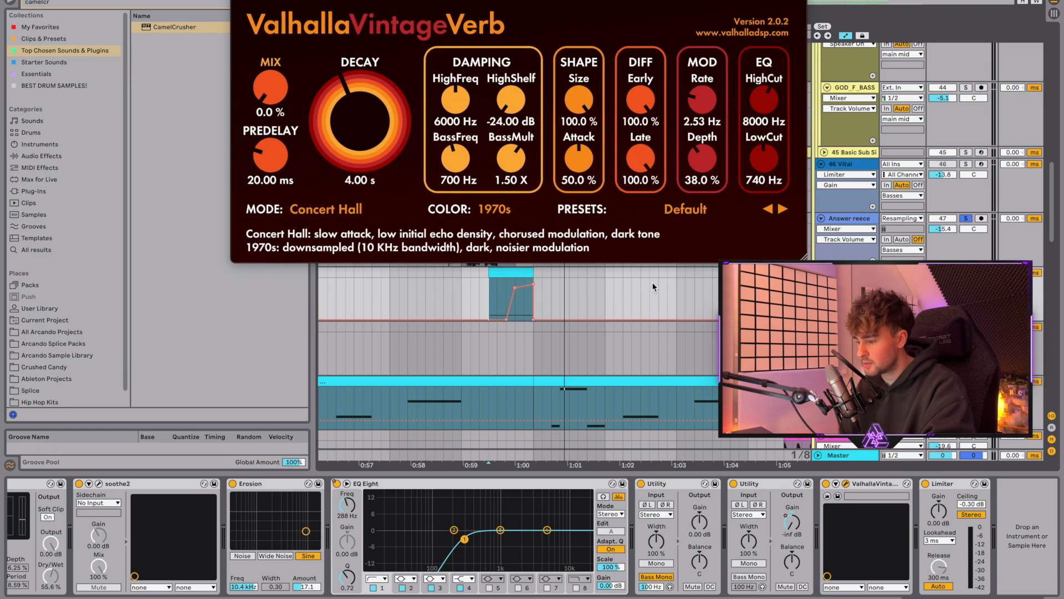
Play the 48 Vital clip from its start to hear its automation.
{"action": "scroll", "coordinate": [652, 311], "scroll_direction": "left", "scroll_amount": 1}
{"action": "scroll", "coordinate": [652, 310], "scroll_direction": "up", "scroll_amount": 1}
{"action": "left_click", "coordinate": [510, 310]}
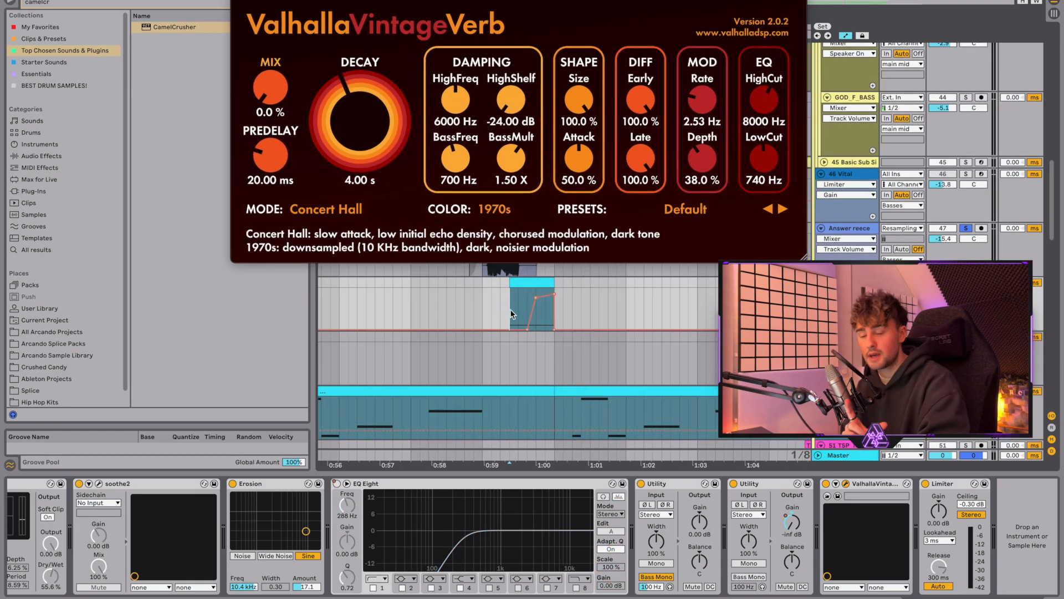
{"action": "key", "text": "space"}
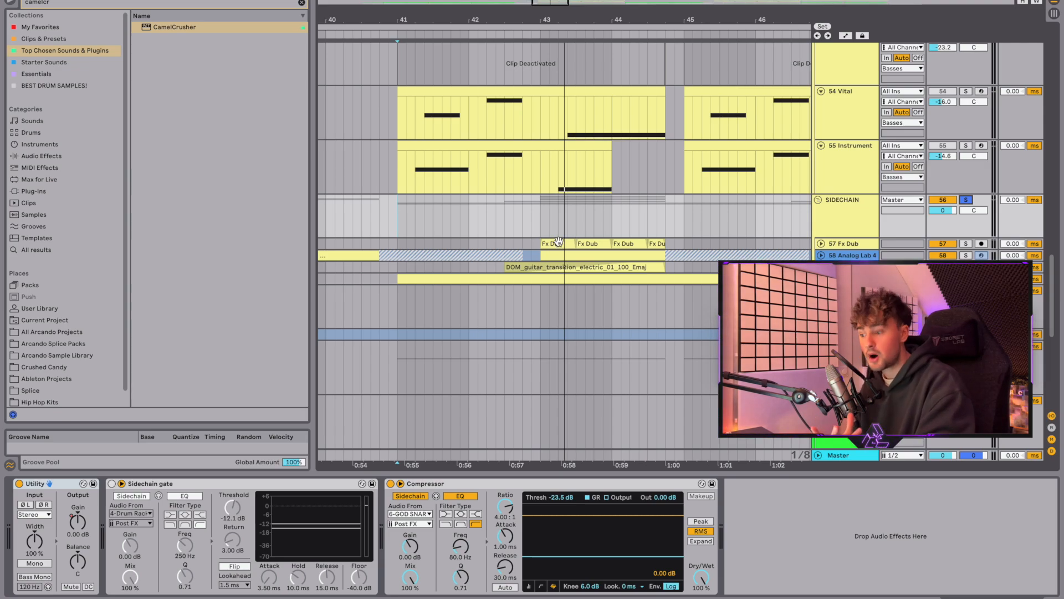
Play the SIDECHAIN group and unfold its tracks, including Fx Dub and Analog Lab 4, with the playback start at bar 41.
{"action": "left_click", "coordinate": [820, 244]}
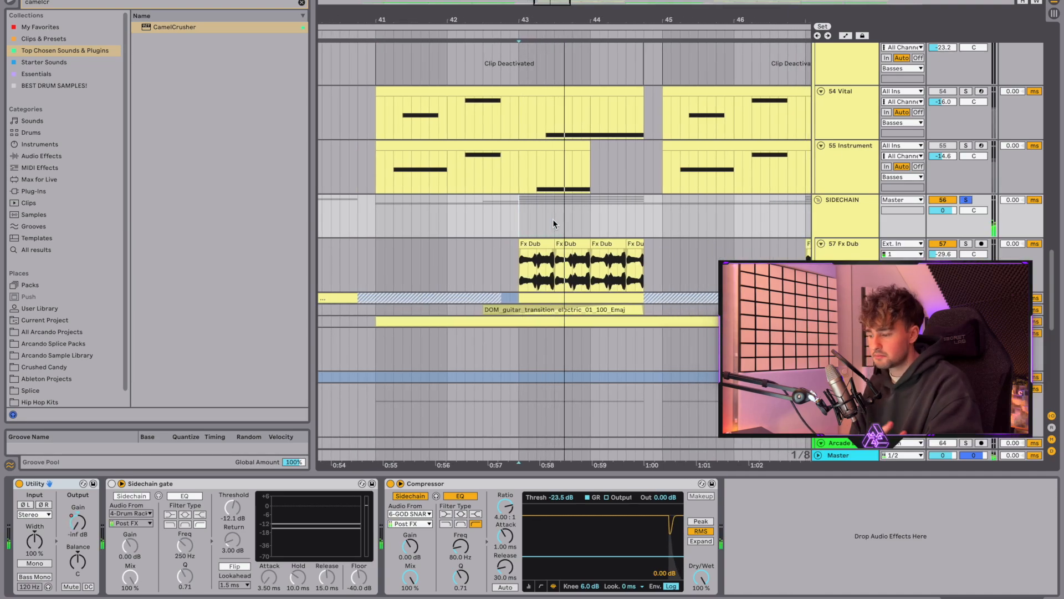
{"action": "scroll", "coordinate": [582, 238], "scroll_direction": "down", "scroll_amount": 1}
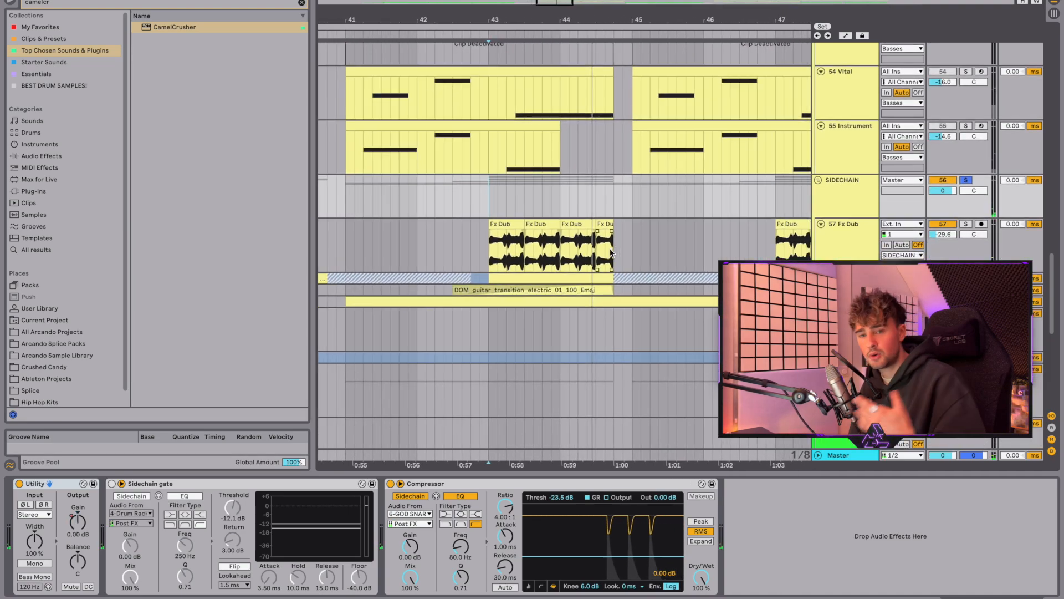
{"action": "left_click", "coordinate": [346, 206]}
{"action": "left_click", "coordinate": [821, 278], "text": "alt"}
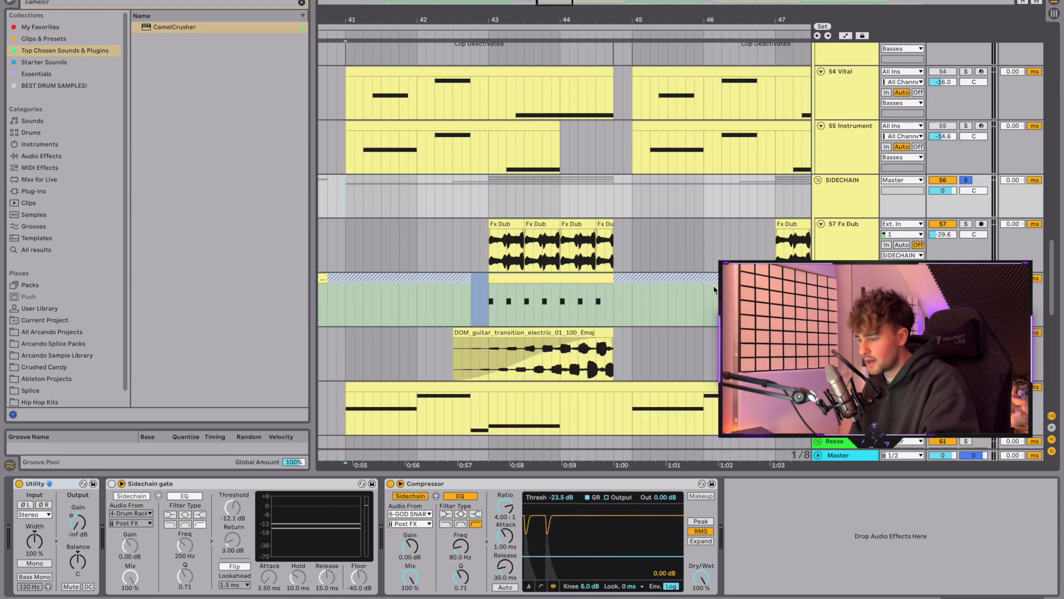
Audition the 58 Analog Lab 4 track on its own from bar 43.
{"action": "scroll", "coordinate": [713, 290], "scroll_direction": "down", "scroll_amount": 3}
{"action": "scroll", "coordinate": [714, 290], "scroll_direction": "down", "scroll_amount": 1}
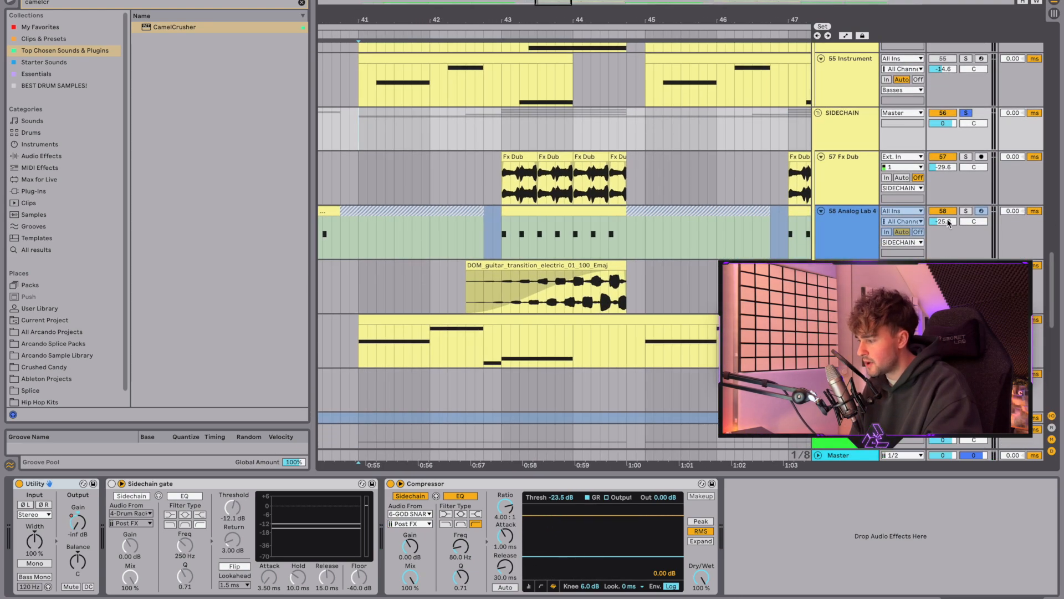
{"action": "left_click", "coordinate": [508, 224]}
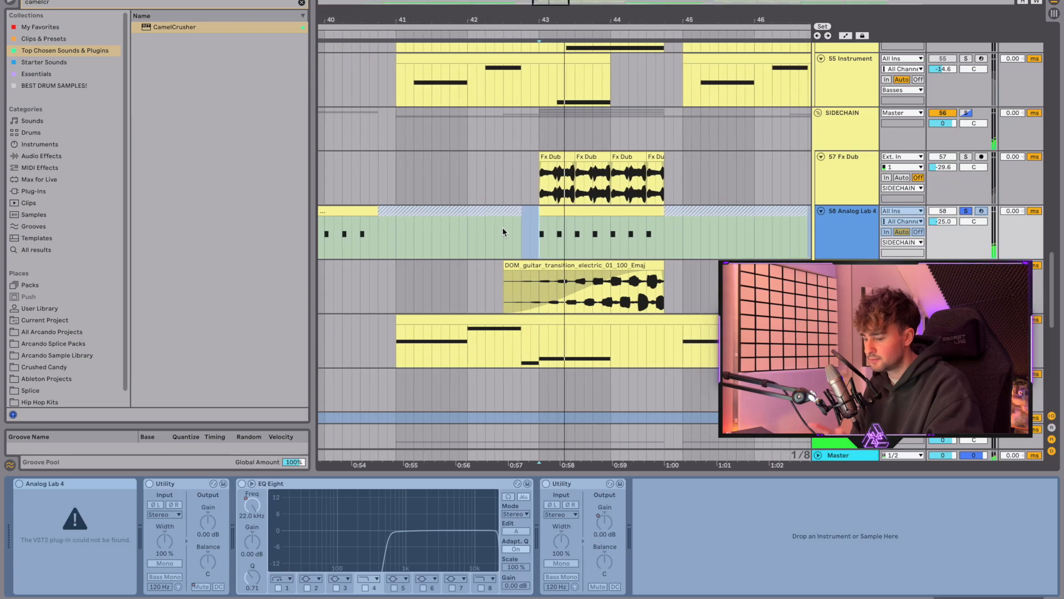
Solo the Main vocal group inside VOCALS and play the drop vocals from bar 41.
{"action": "scroll", "coordinate": [601, 203], "scroll_direction": "down", "scroll_amount": 1}
{"action": "scroll", "coordinate": [629, 263], "scroll_direction": "up", "scroll_amount": 10}
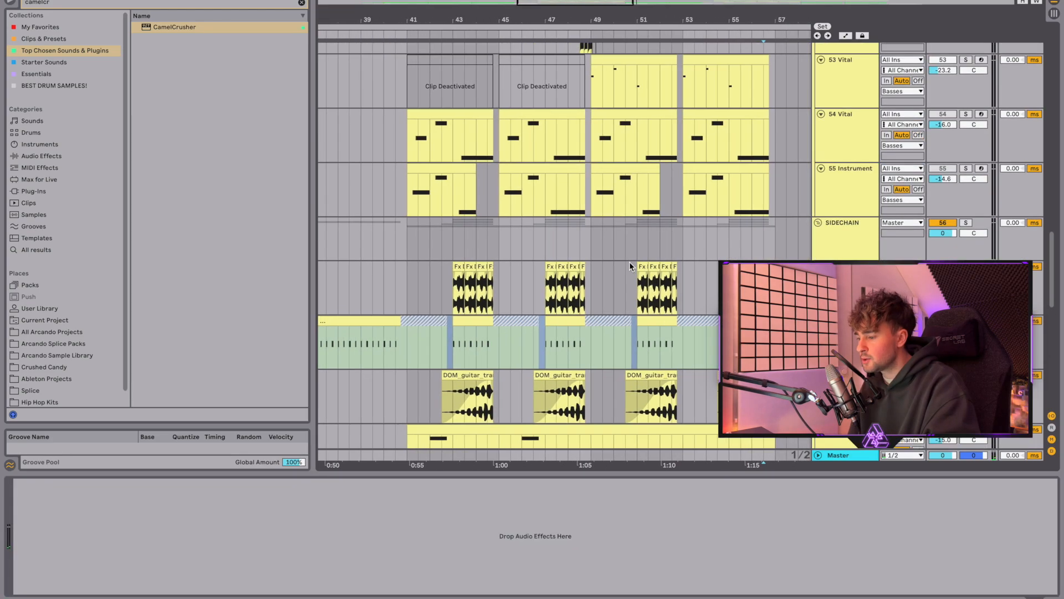
{"action": "scroll", "coordinate": [629, 261], "scroll_direction": "up", "scroll_amount": 10}
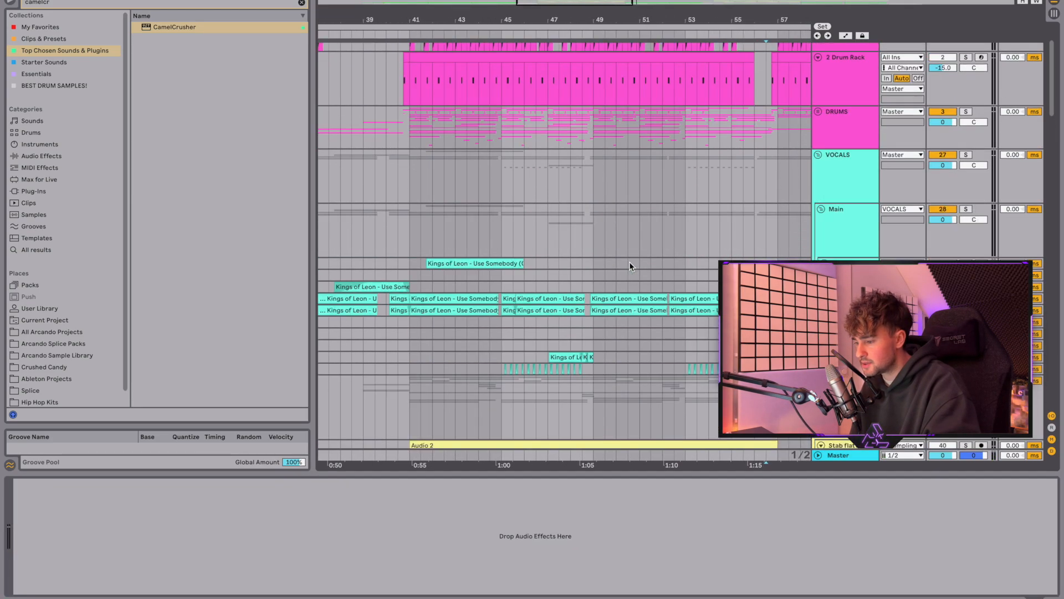
{"action": "scroll", "coordinate": [650, 292], "scroll_direction": "down", "scroll_amount": 3}
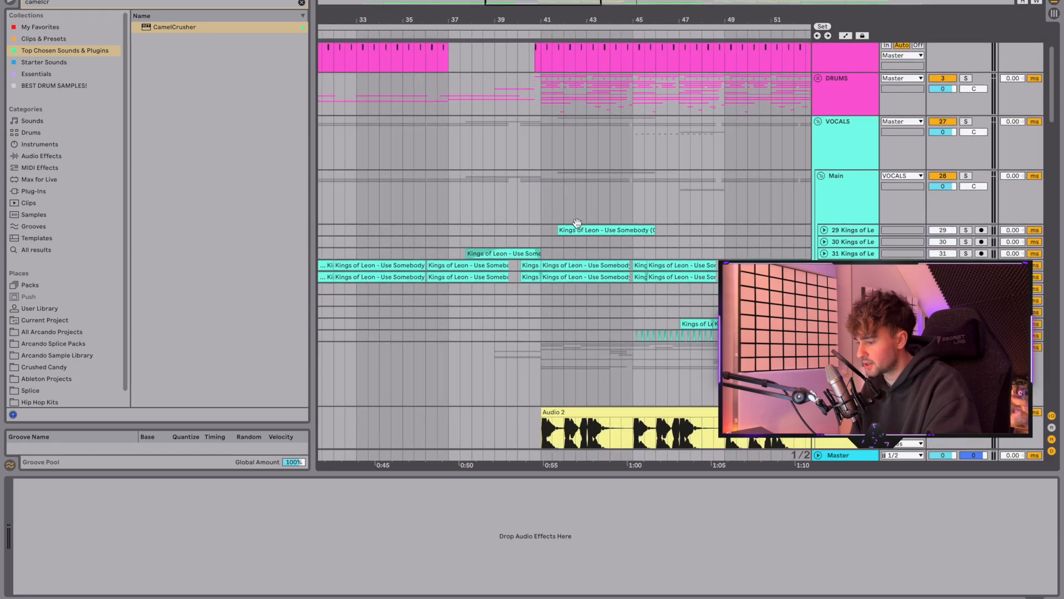
{"action": "left_click", "coordinate": [541, 203]}
{"action": "left_click", "coordinate": [967, 176]}
{"action": "key", "text": "space"}
{"action": "scroll", "coordinate": [746, 195], "scroll_direction": "left", "scroll_amount": 1}
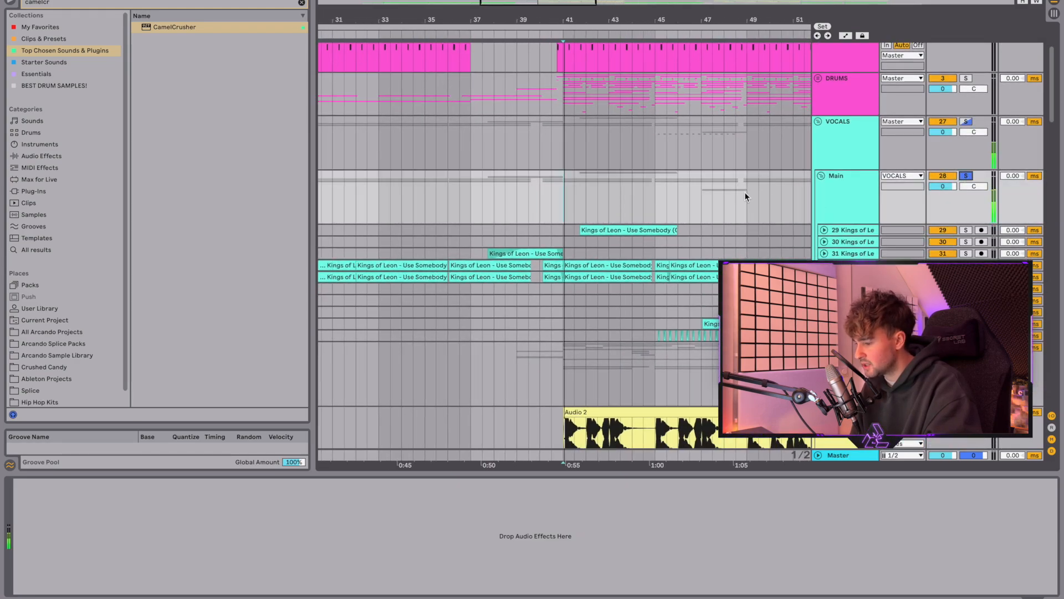
{"action": "scroll", "coordinate": [745, 195], "scroll_direction": "right", "scroll_amount": 1}
{"action": "scroll", "coordinate": [746, 195], "scroll_direction": "down", "scroll_amount": 1}
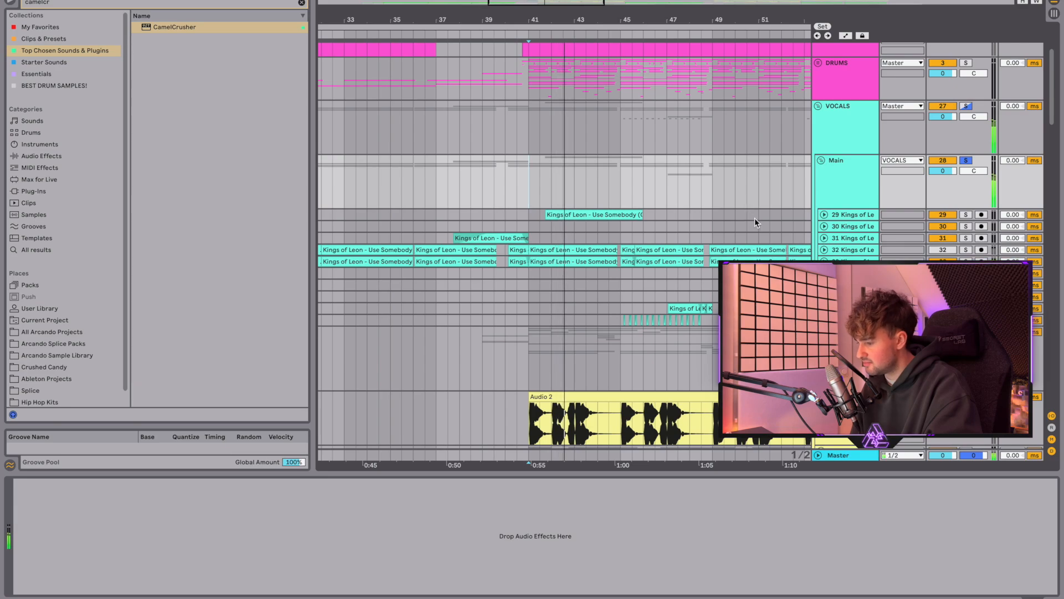
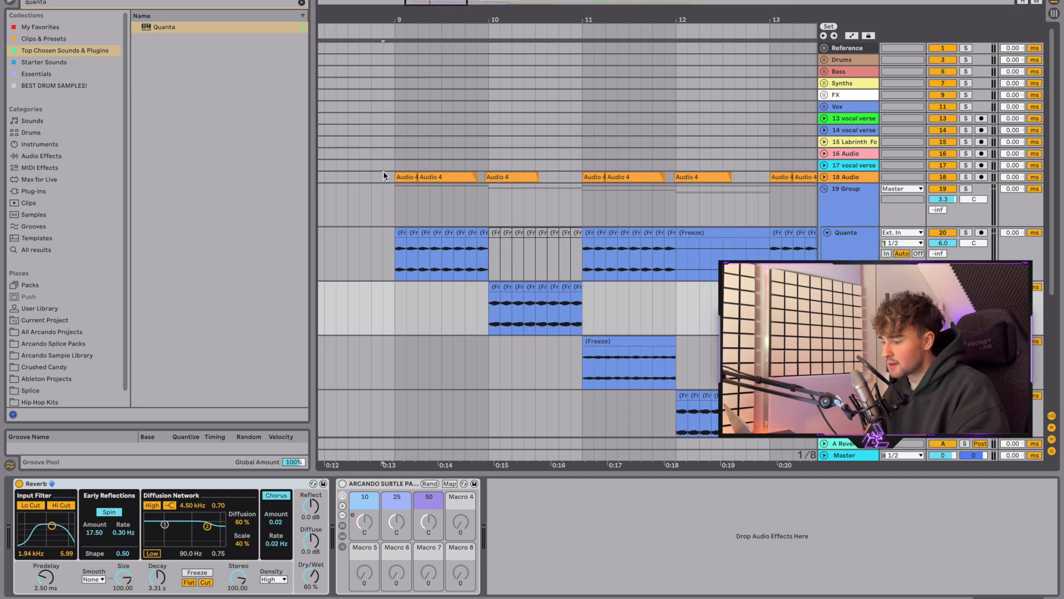
Unfold the 18 Audio track, solo it and play its vocal clips from just before bar 9.
{"action": "left_click", "coordinate": [384, 174]}
{"action": "left_click", "coordinate": [825, 177]}
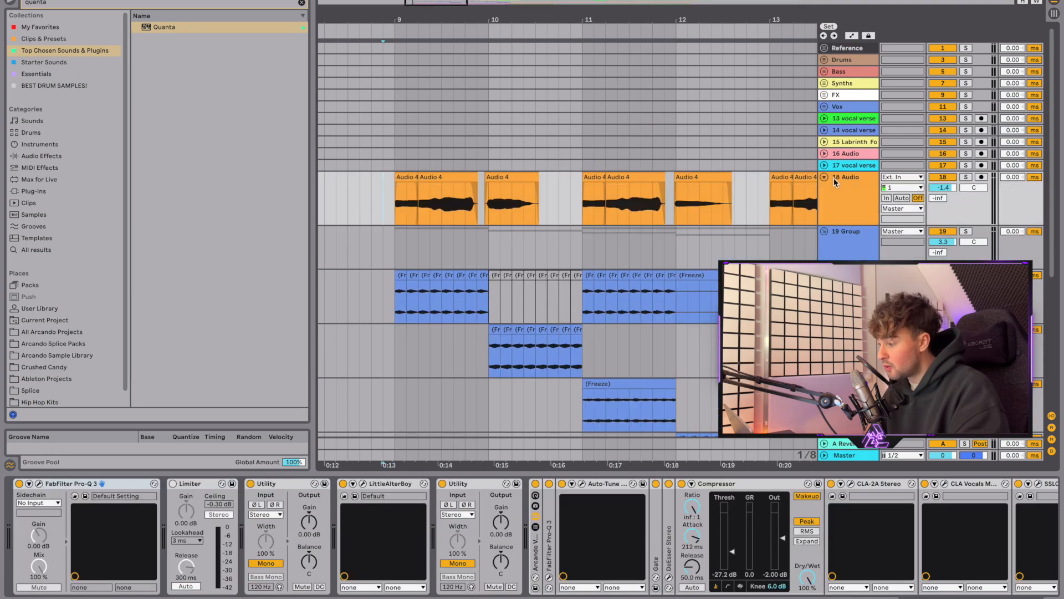
{"action": "left_click", "coordinate": [964, 177]}
{"action": "key", "text": "space"}
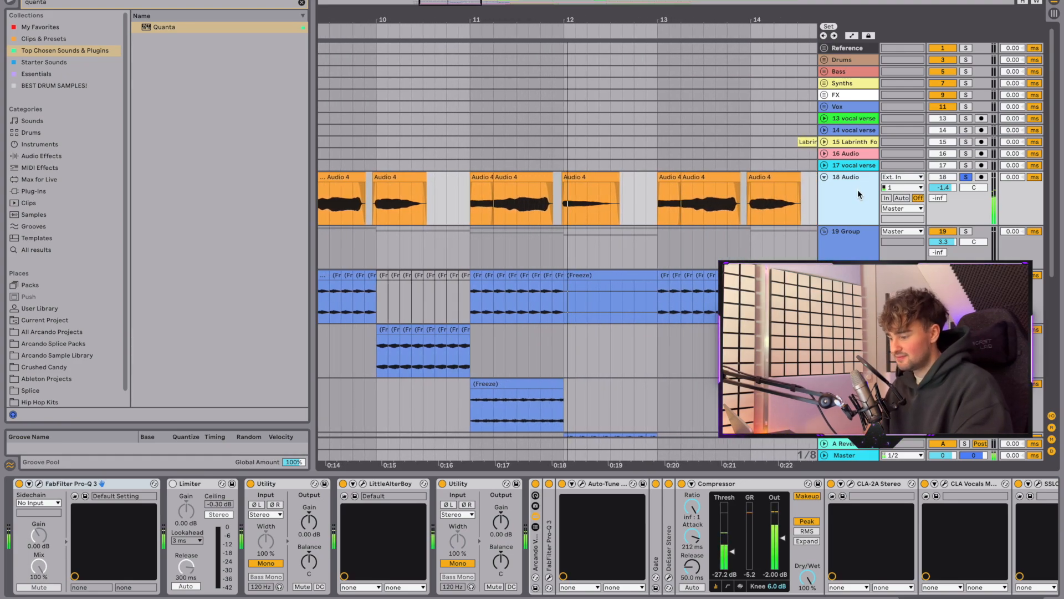
{"action": "key", "text": "space"}
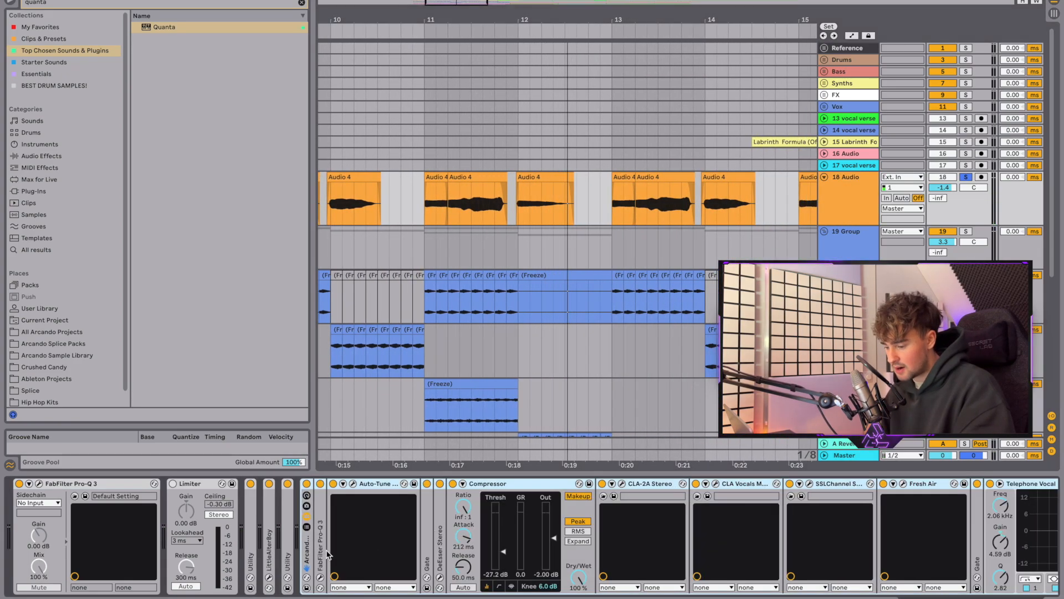
Inspect LittleAlterBoy on the 18 Audio track and review the rest of its vocal effect chain.
{"action": "left_click", "coordinate": [250, 484]}
{"action": "key", "text": "space"}
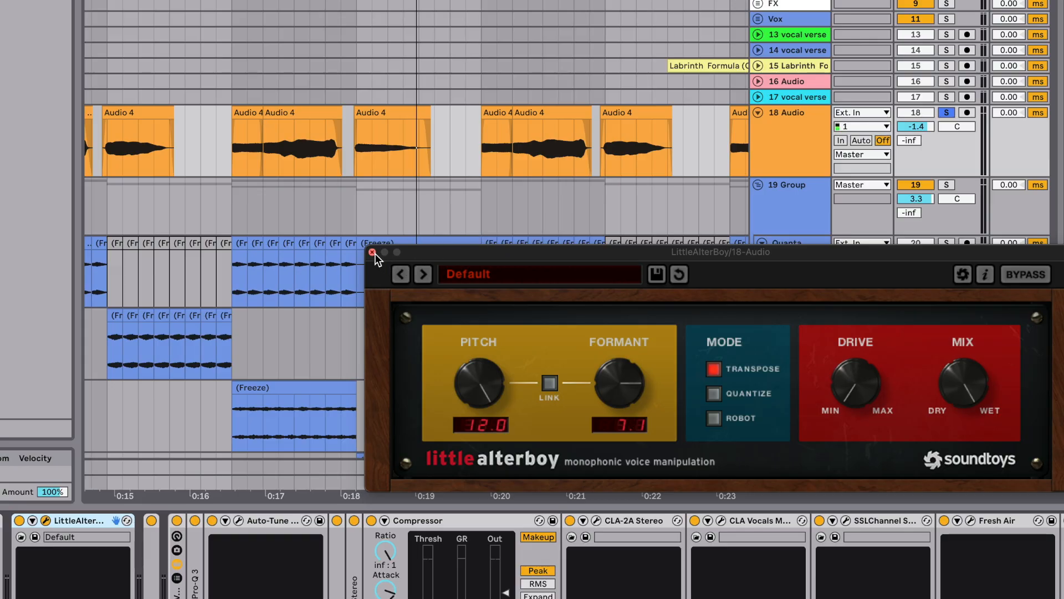
{"action": "left_click", "coordinate": [372, 252]}
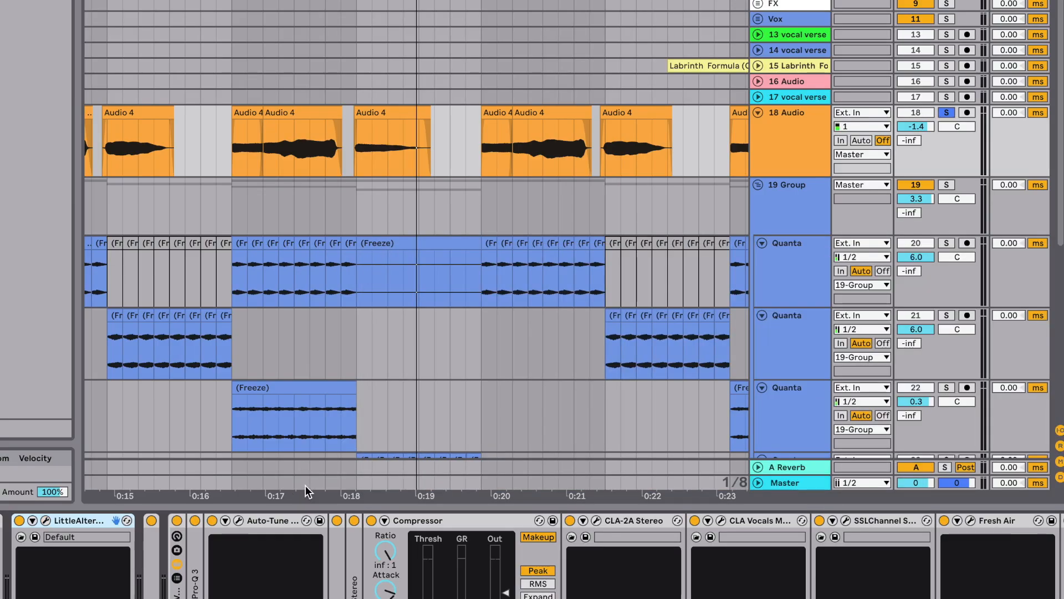
{"action": "scroll", "coordinate": [710, 502], "scroll_direction": "right", "scroll_amount": 1}
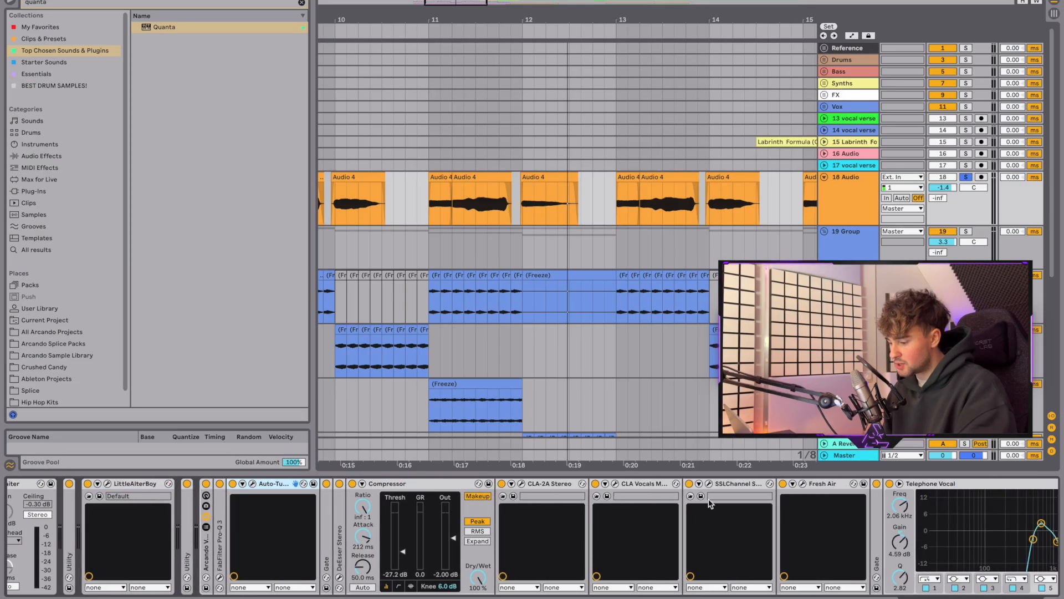
{"action": "scroll", "coordinate": [709, 500], "scroll_direction": "right", "scroll_amount": 6}
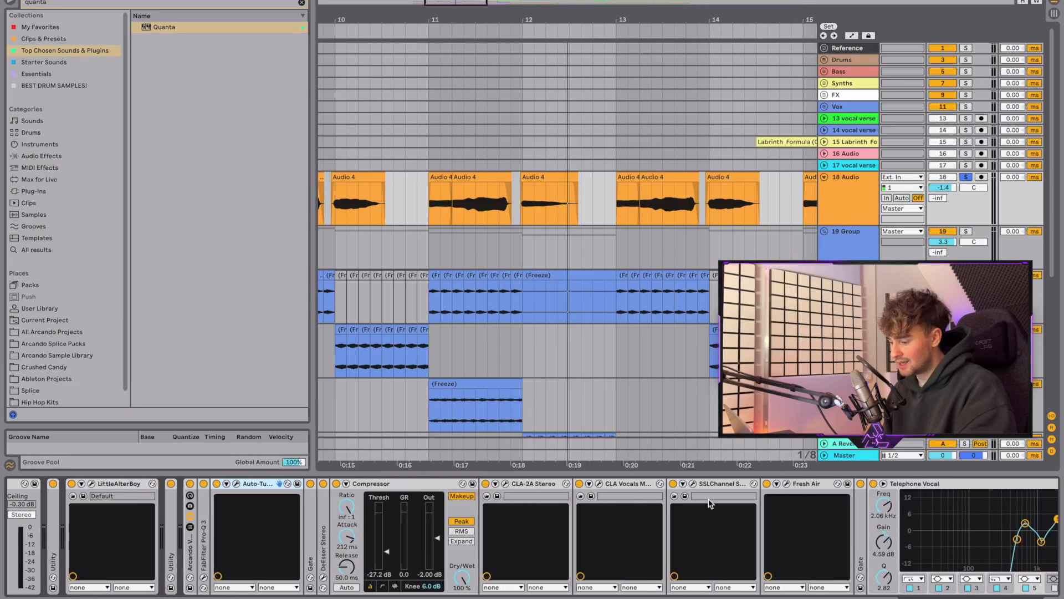
{"action": "scroll", "coordinate": [709, 500], "scroll_direction": "right", "scroll_amount": 1}
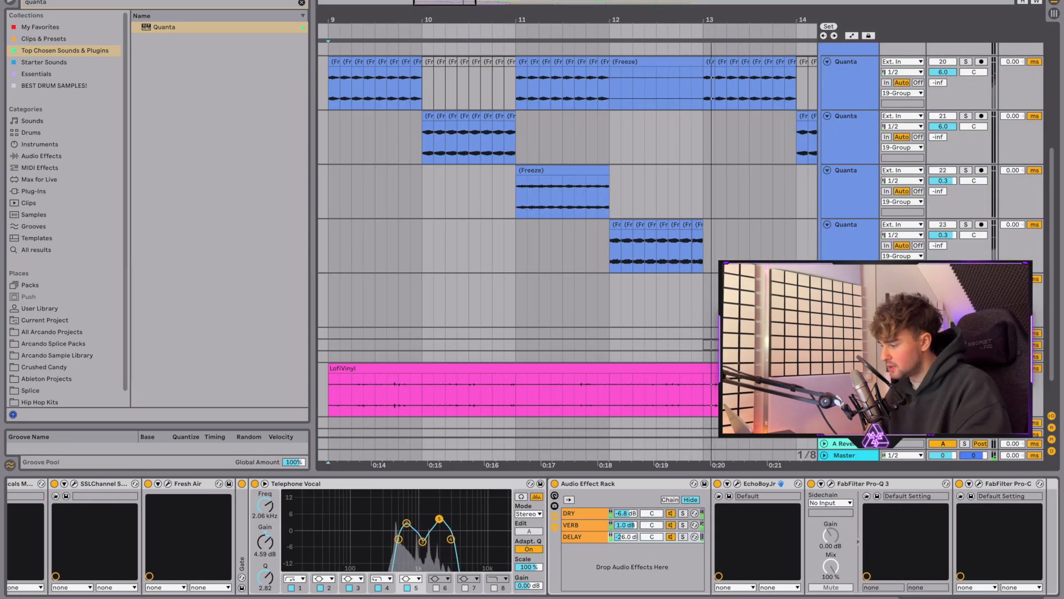
Stop playback and unfold the vocal tracks 13 to 15, including the Labrinth Formula track.
{"action": "key", "text": "space"}
{"action": "scroll", "coordinate": [737, 208], "scroll_direction": "up", "scroll_amount": 5}
{"action": "scroll", "coordinate": [736, 201], "scroll_direction": "right", "scroll_amount": 7}
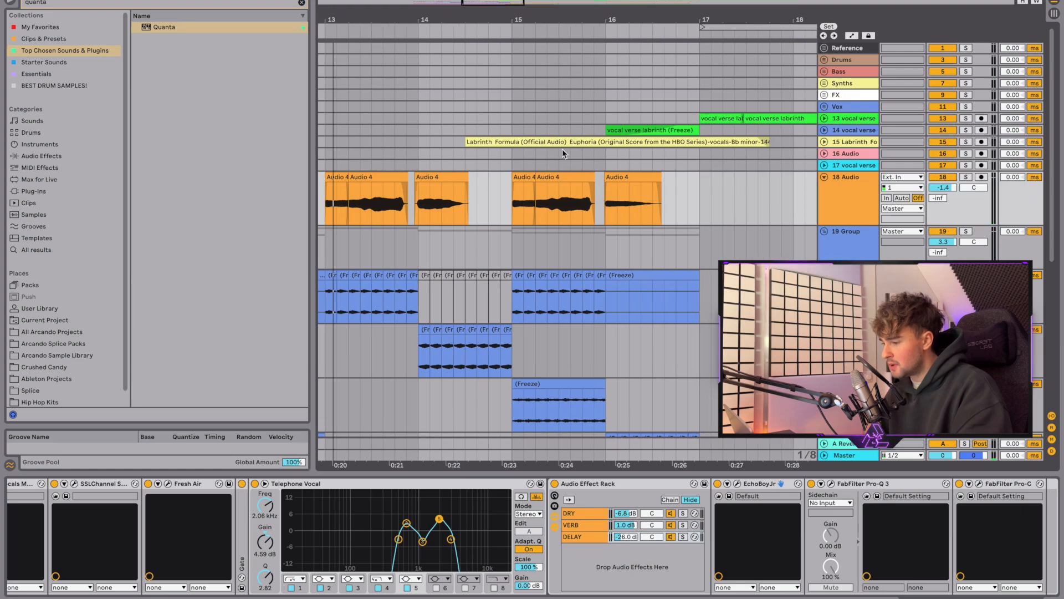
{"action": "left_click", "coordinate": [484, 131]}
{"action": "left_click", "coordinate": [824, 142]}
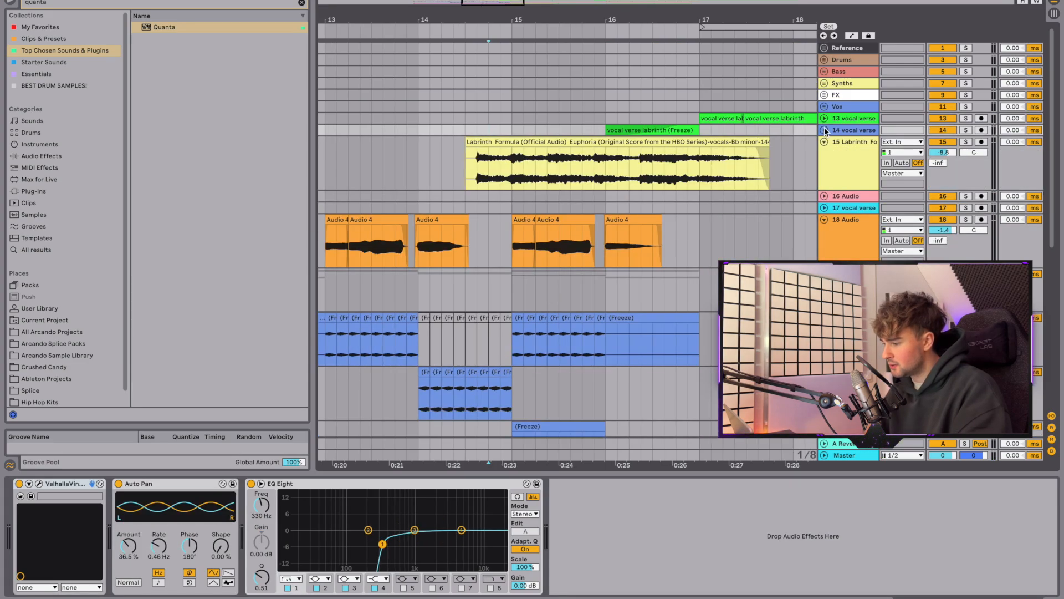
{"action": "left_click", "coordinate": [823, 129]}
Solo the 15 Labrinth Formula vocal track and play it from just after bar 14.
{"action": "left_click", "coordinate": [443, 236]}
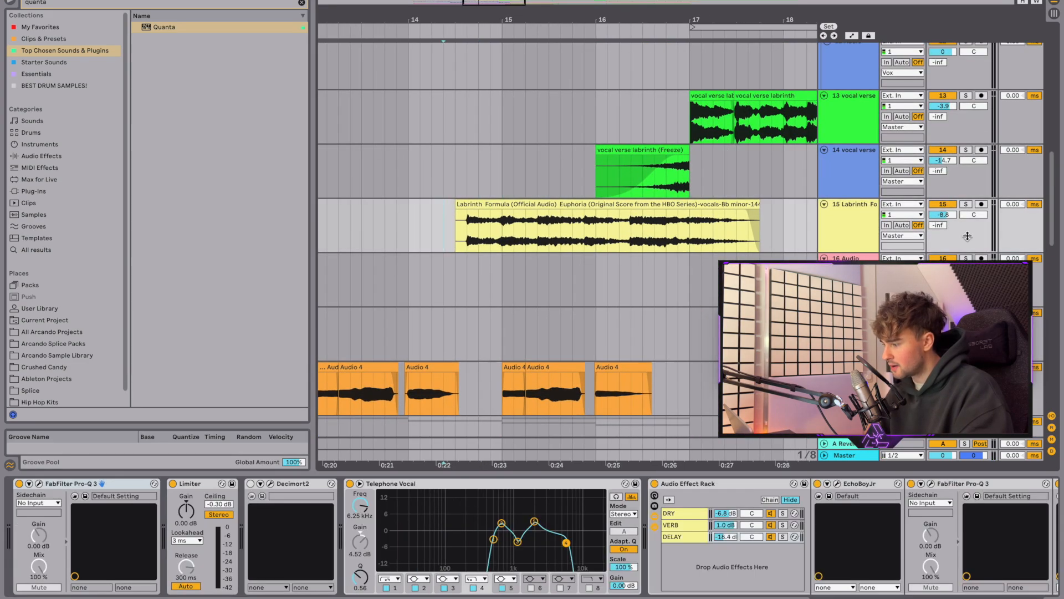
{"action": "left_click", "coordinate": [966, 204]}
{"action": "key", "text": "space"}
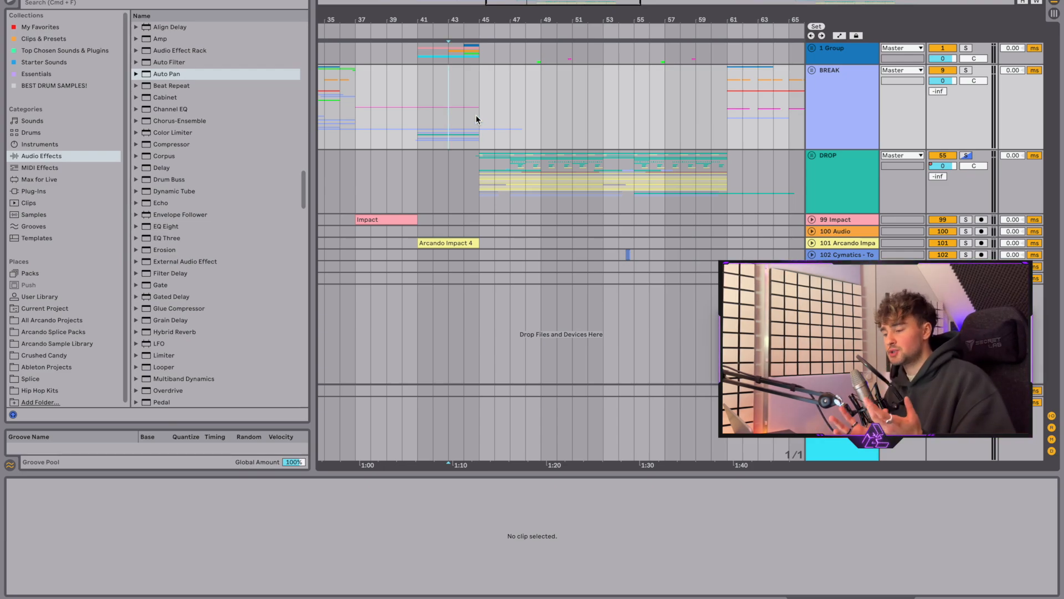
Play the BREAK section of the arrangement from bar 21.
{"action": "scroll", "coordinate": [669, 222], "scroll_direction": "left", "scroll_amount": 10}
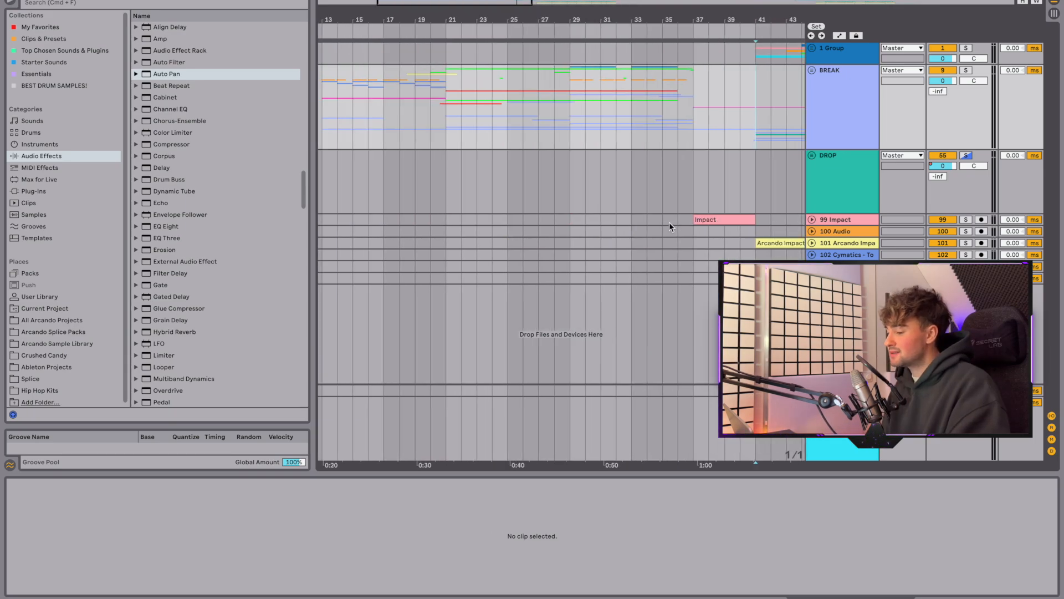
{"action": "scroll", "coordinate": [476, 108], "scroll_direction": "left", "scroll_amount": 3}
{"action": "key", "text": "space"}
{"action": "scroll", "coordinate": [588, 117], "scroll_direction": "right", "scroll_amount": 7}
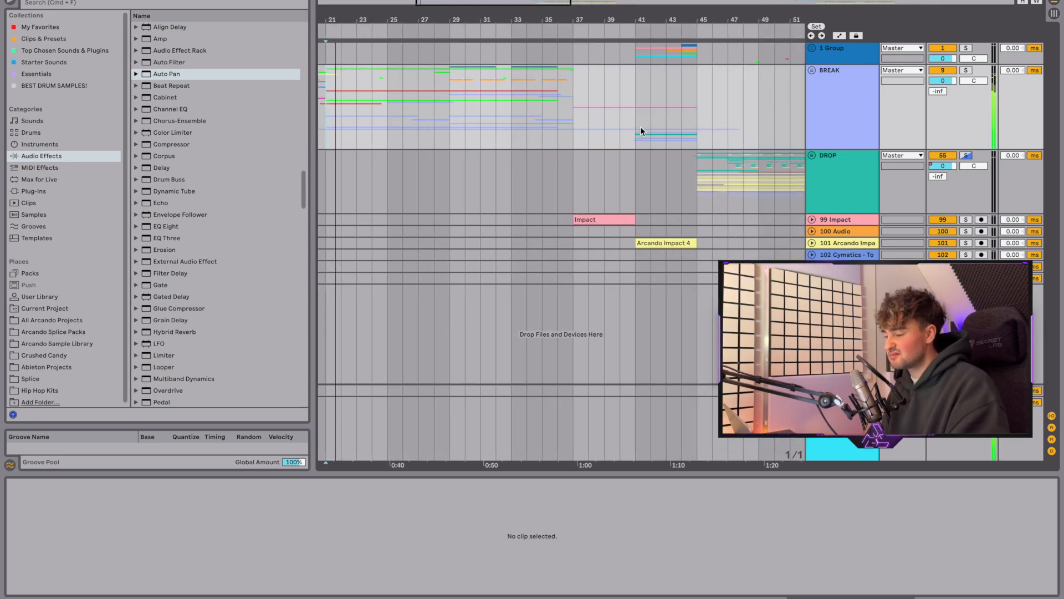
Unfold the BREAK group and look through its vocal, synth, percussion and FX tracks during playback.
{"action": "left_click", "coordinate": [812, 70]}
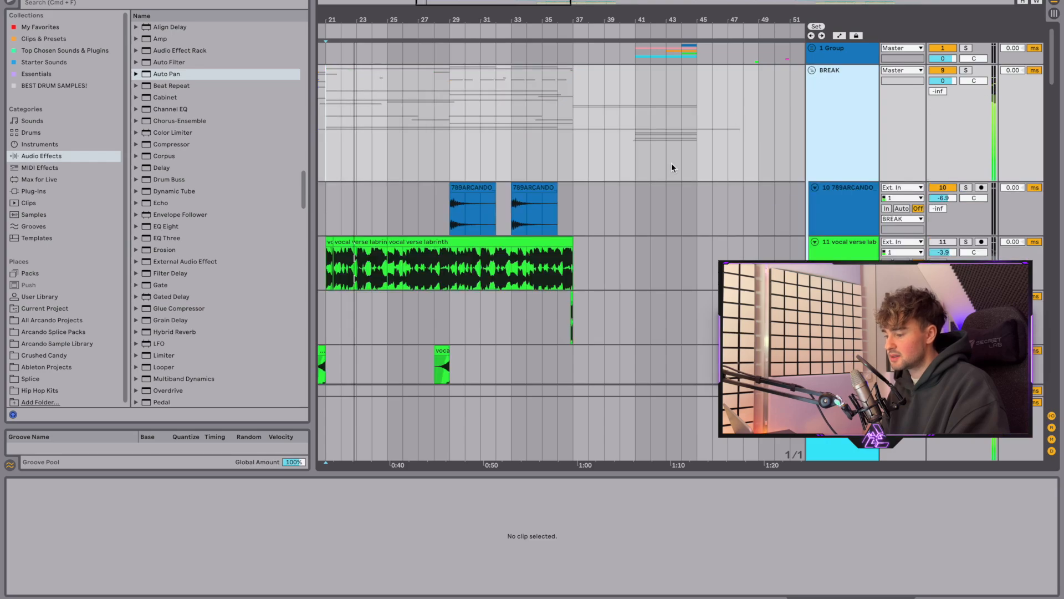
{"action": "scroll", "coordinate": [671, 163], "scroll_direction": "down", "scroll_amount": 5}
{"action": "scroll", "coordinate": [671, 163], "scroll_direction": "down", "scroll_amount": 15}
{"action": "scroll", "coordinate": [670, 163], "scroll_direction": "left", "scroll_amount": 2}
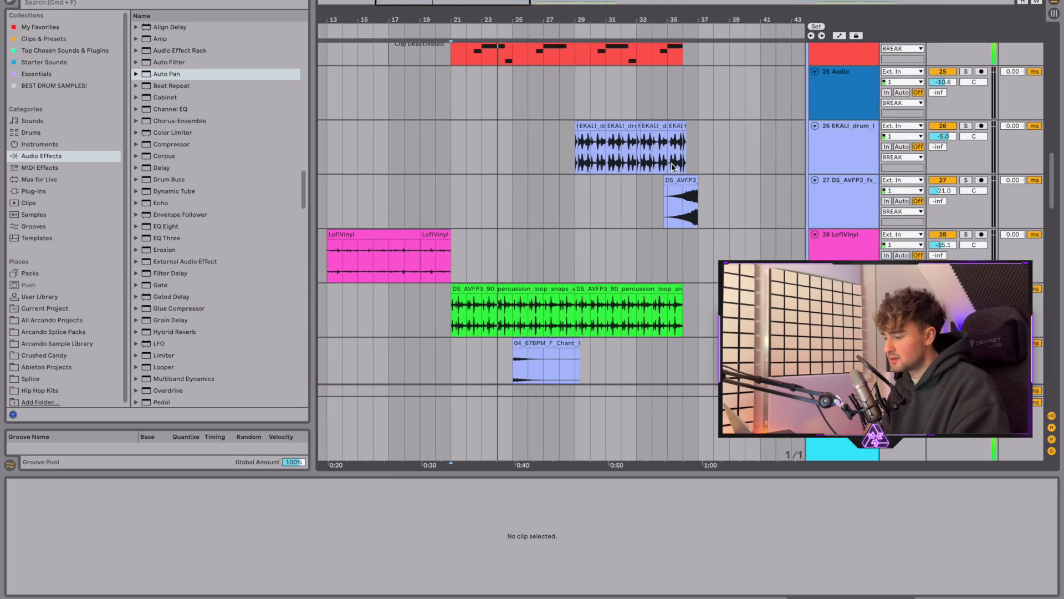
{"action": "scroll", "coordinate": [671, 163], "scroll_direction": "up", "scroll_amount": 2}
{"action": "scroll", "coordinate": [671, 163], "scroll_direction": "right", "scroll_amount": 1}
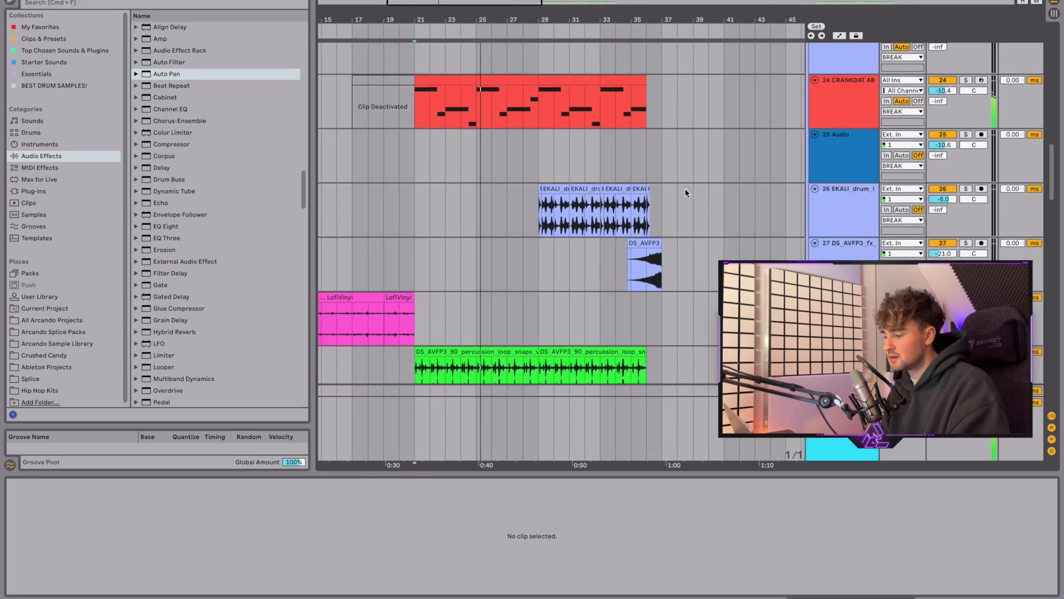
{"action": "scroll", "coordinate": [686, 191], "scroll_direction": "down", "scroll_amount": 15}
{"action": "scroll", "coordinate": [685, 191], "scroll_direction": "left", "scroll_amount": 1}
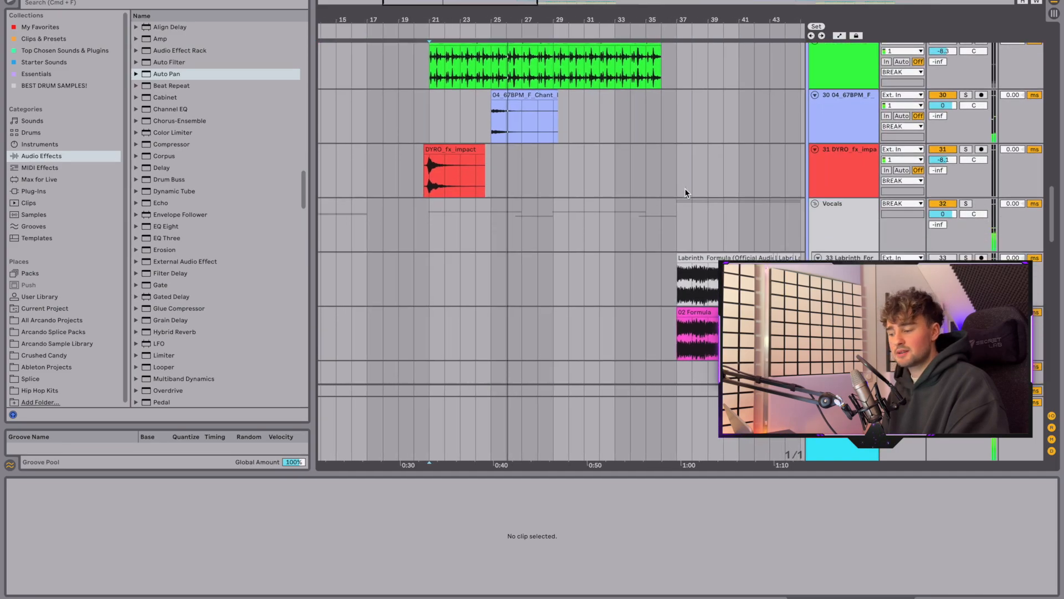
{"action": "scroll", "coordinate": [684, 188], "scroll_direction": "down", "scroll_amount": 1}
{"action": "scroll", "coordinate": [684, 188], "scroll_direction": "up", "scroll_amount": 1}
Inspect the Labrinth Formula clip on track 40 and audition the soloed distorted FX loop on the 46 789ARCANDO track from bar 21.
{"action": "left_click", "coordinate": [440, 185]}
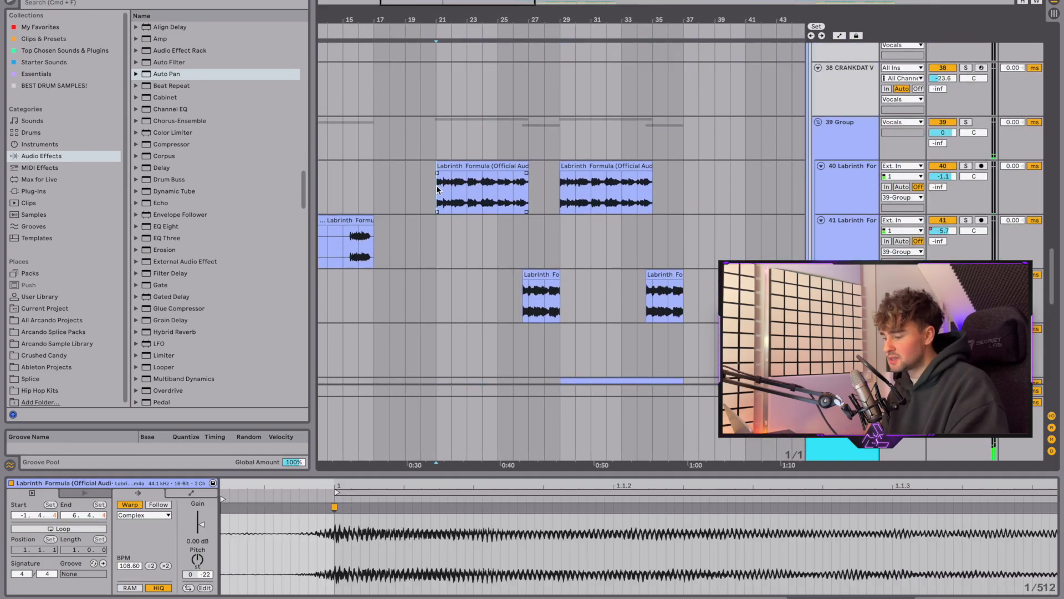
{"action": "scroll", "coordinate": [568, 249], "scroll_direction": "down", "scroll_amount": 3}
{"action": "scroll", "coordinate": [568, 248], "scroll_direction": "down", "scroll_amount": 3}
{"action": "scroll", "coordinate": [568, 248], "scroll_direction": "left", "scroll_amount": 1}
{"action": "left_click", "coordinate": [453, 213]}
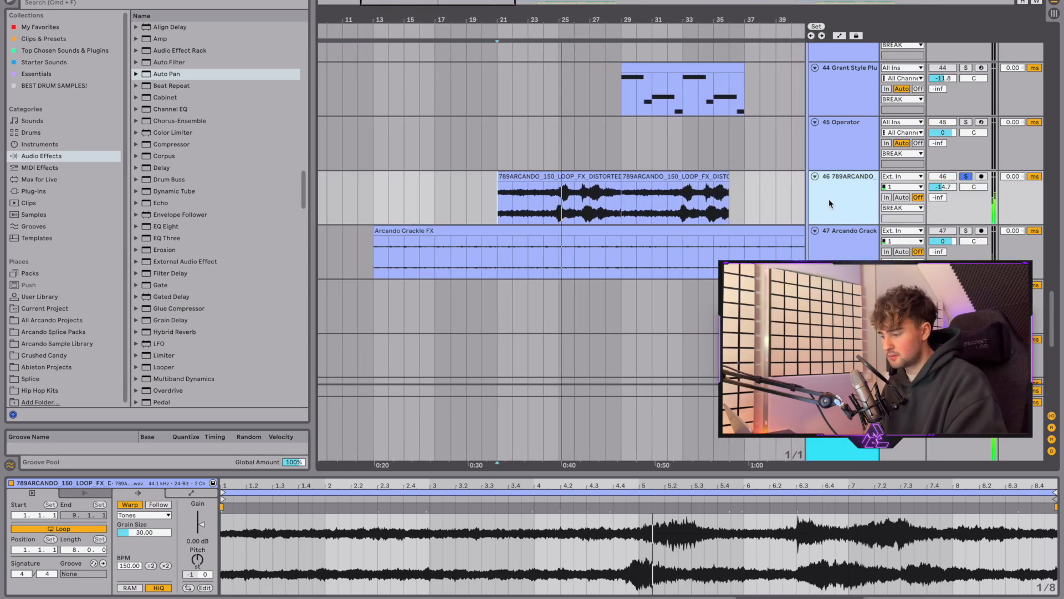
{"action": "left_click", "coordinate": [834, 203]}
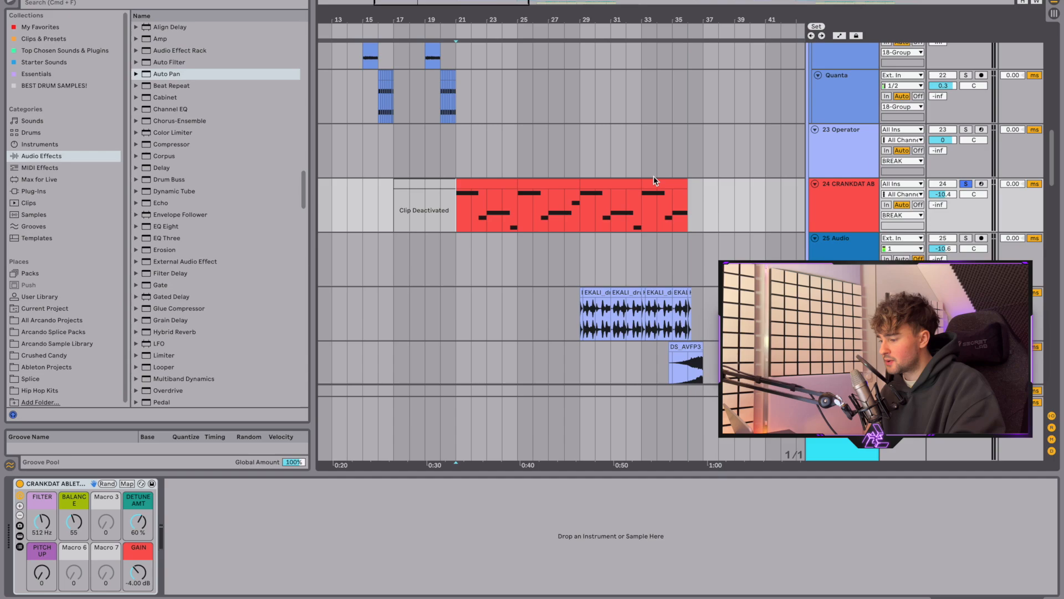
Play the soloed 24 CRANKDAT track from bar 21 and inspect the contents of its instrument rack.
{"action": "scroll", "coordinate": [654, 181], "scroll_direction": "up", "scroll_amount": 1}
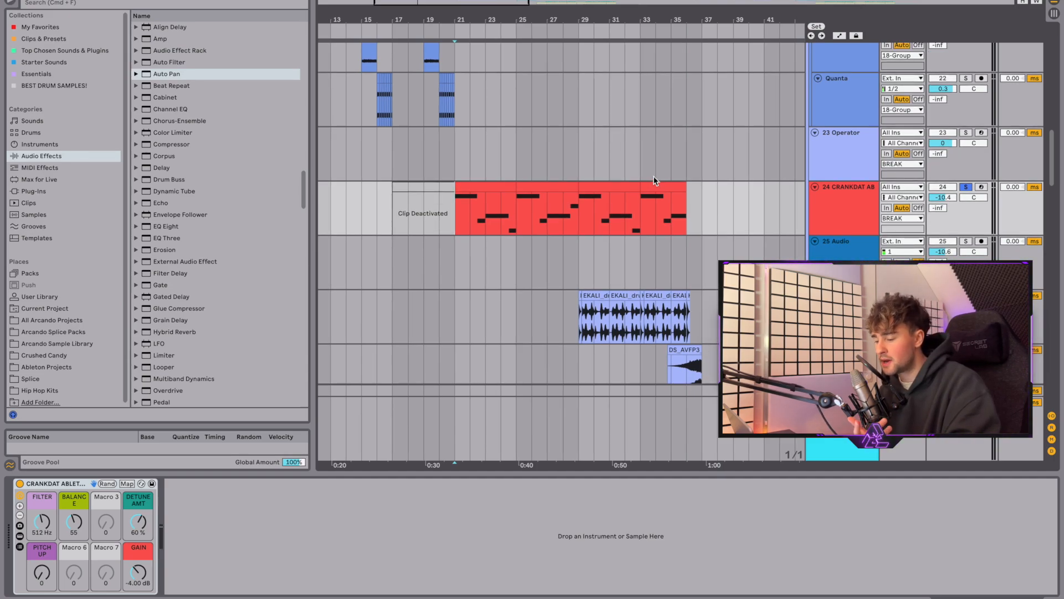
{"action": "scroll", "coordinate": [593, 192], "scroll_direction": "up", "scroll_amount": 1}
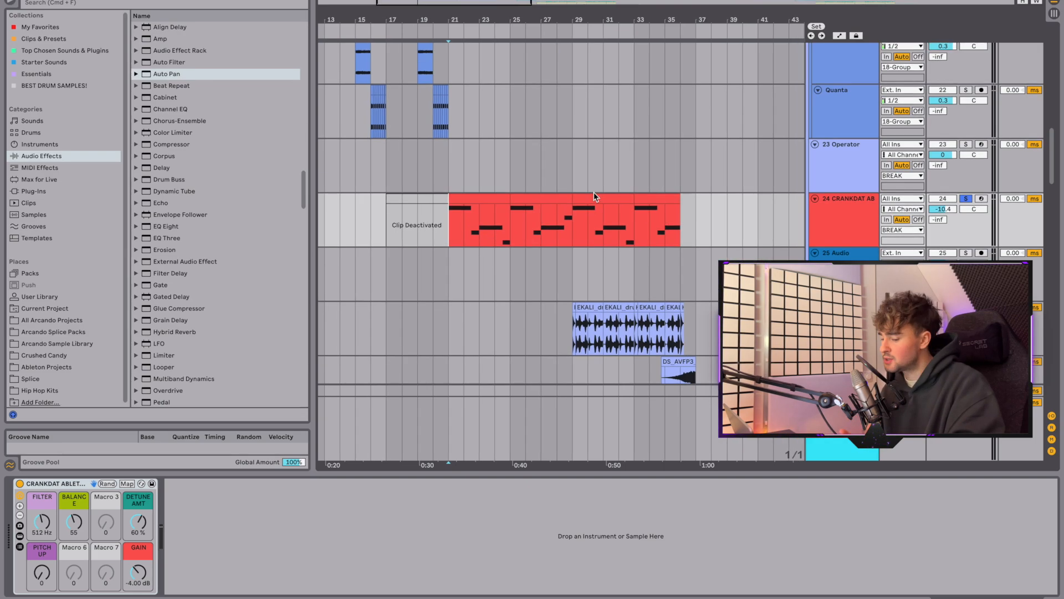
{"action": "key", "text": "space"}
{"action": "scroll", "coordinate": [605, 193], "scroll_direction": "up", "scroll_amount": 2}
{"action": "scroll", "coordinate": [605, 193], "scroll_direction": "right", "scroll_amount": 2}
{"action": "scroll", "coordinate": [605, 192], "scroll_direction": "right", "scroll_amount": 1}
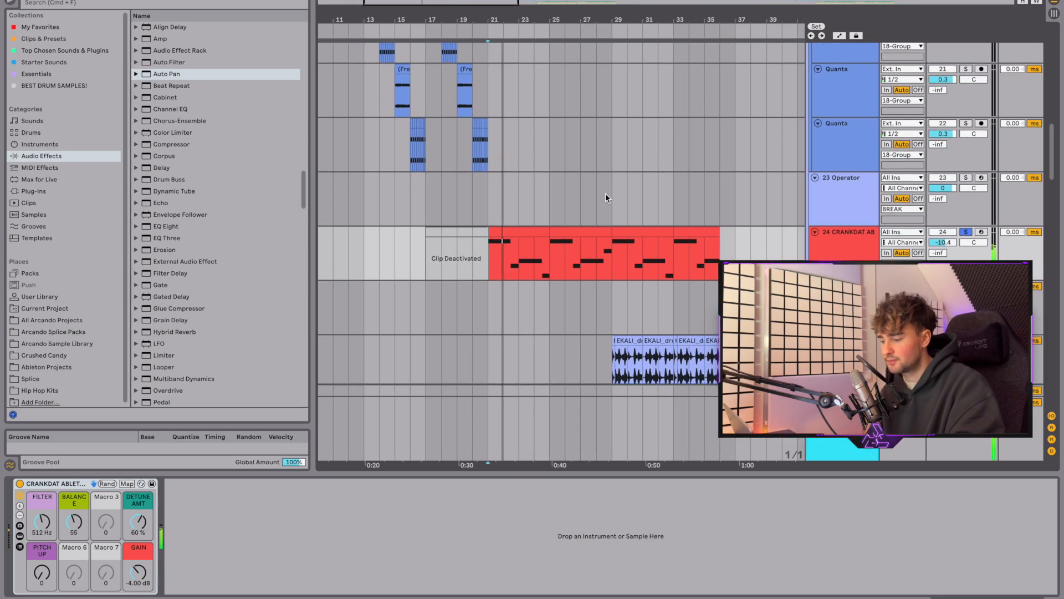
{"action": "left_click", "coordinate": [21, 536]}
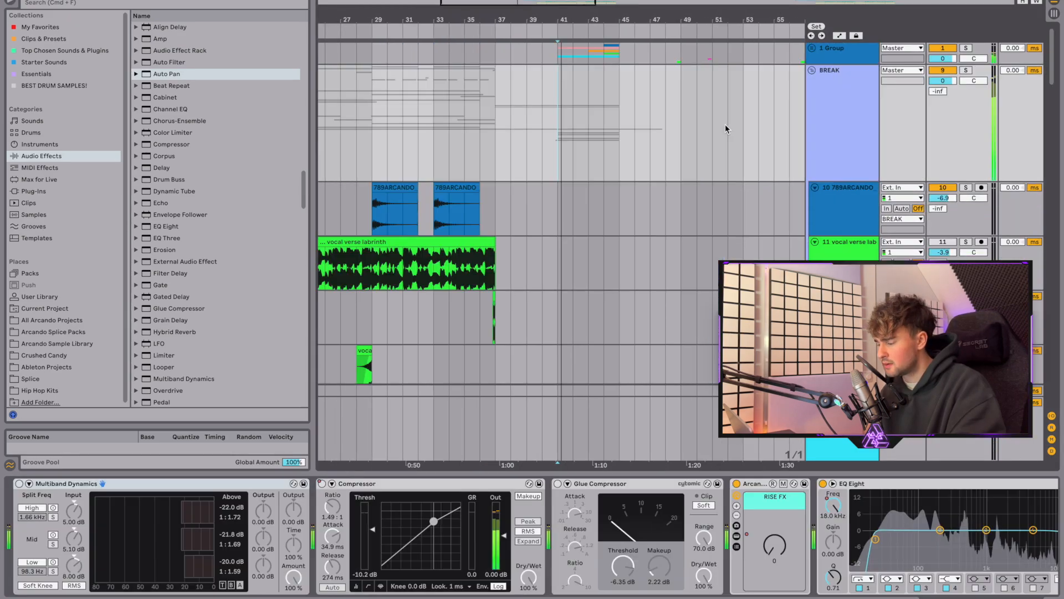
Follow playback from the bar 41 build-up into the drop, reviewing the 49-Group tracks and the DRUMS tracks inside DROP.
{"action": "scroll", "coordinate": [683, 121], "scroll_direction": "down", "scroll_amount": 15}
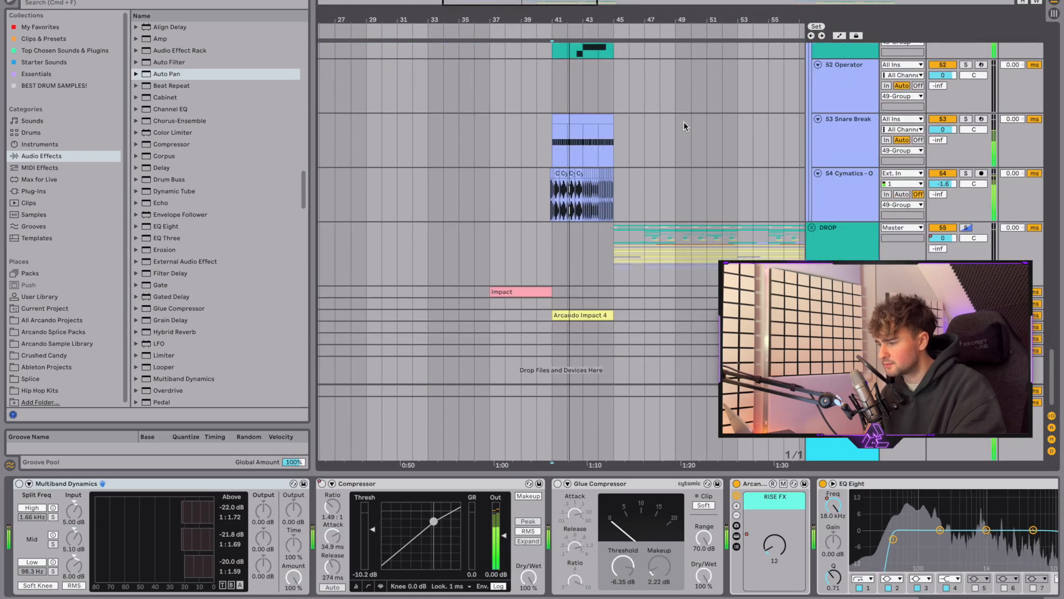
{"action": "scroll", "coordinate": [683, 126], "scroll_direction": "up", "scroll_amount": 2}
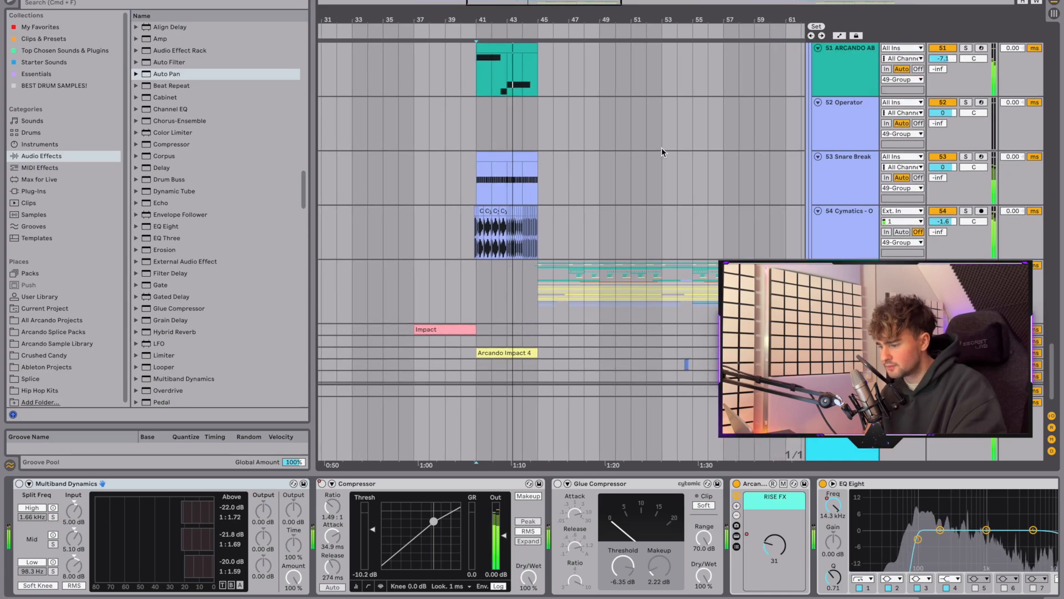
{"action": "scroll", "coordinate": [661, 147], "scroll_direction": "down", "scroll_amount": 2}
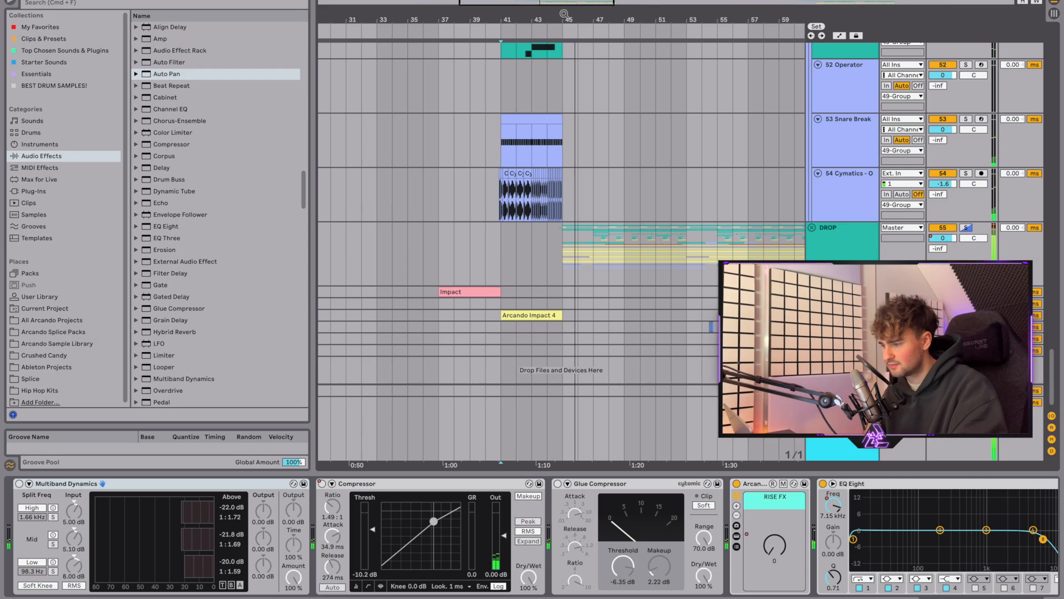
{"action": "left_click_drag", "start_coordinate": [582, 19], "coordinate": [584, 83]}
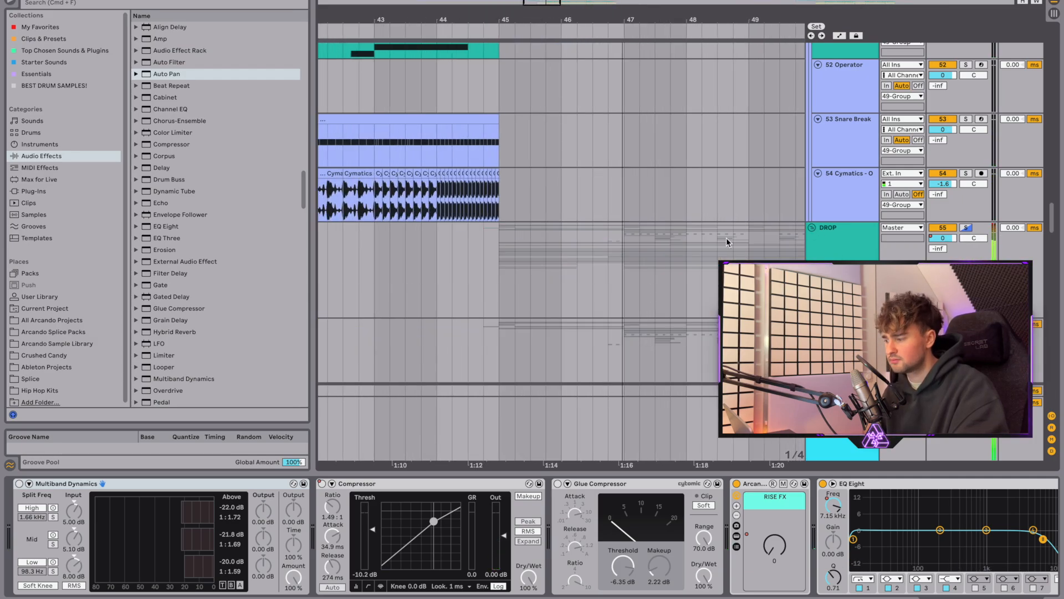
{"action": "scroll", "coordinate": [677, 248], "scroll_direction": "down", "scroll_amount": 5}
{"action": "scroll", "coordinate": [677, 250], "scroll_direction": "up", "scroll_amount": 2}
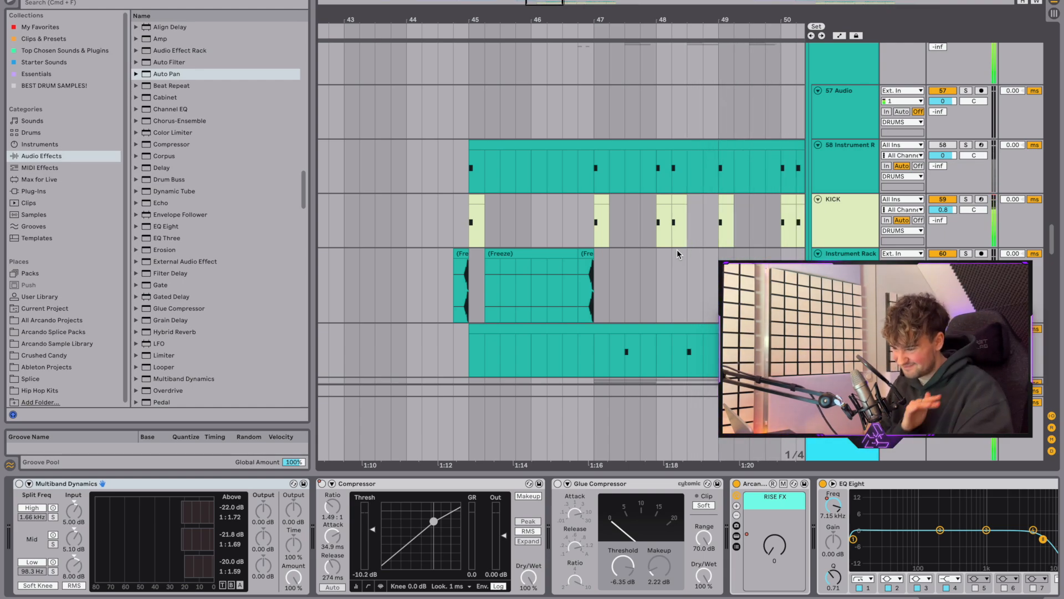
{"action": "scroll", "coordinate": [677, 250], "scroll_direction": "up", "scroll_amount": 2}
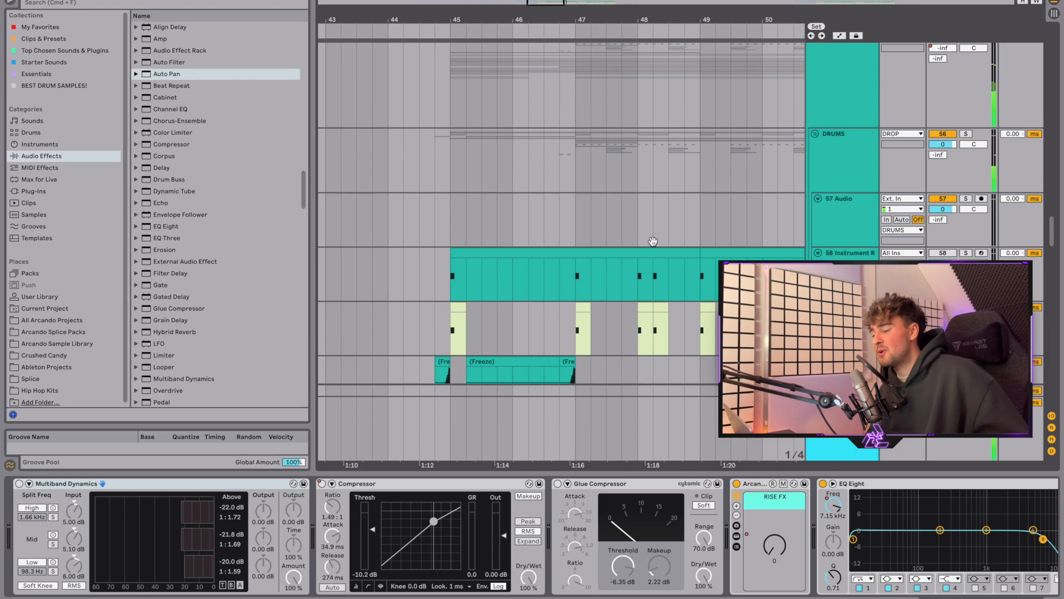
Solo the DRUMS group inside DROP, play it from bar 45 and look through its tracks.
{"action": "left_click", "coordinate": [452, 169]}
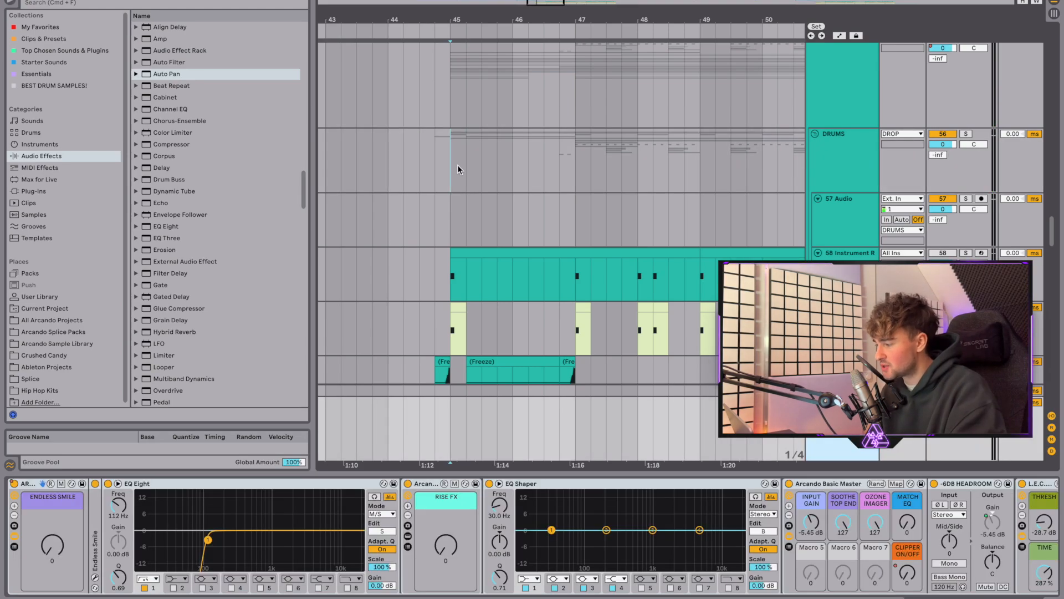
{"action": "scroll", "coordinate": [714, 168], "scroll_direction": "up", "scroll_amount": 2}
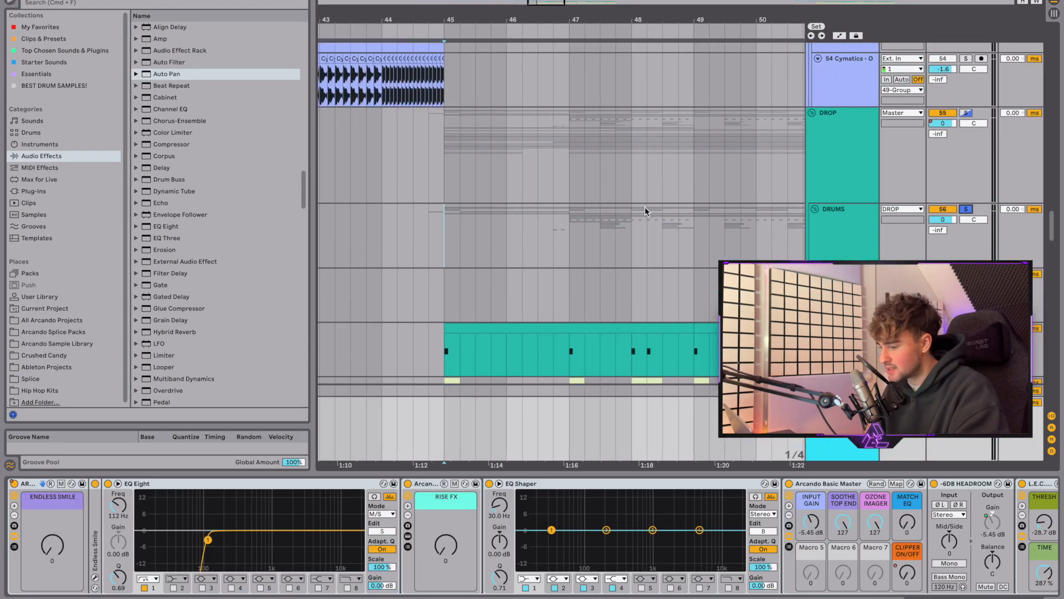
{"action": "scroll", "coordinate": [644, 207], "scroll_direction": "down", "scroll_amount": 4}
{"action": "key", "text": "space"}
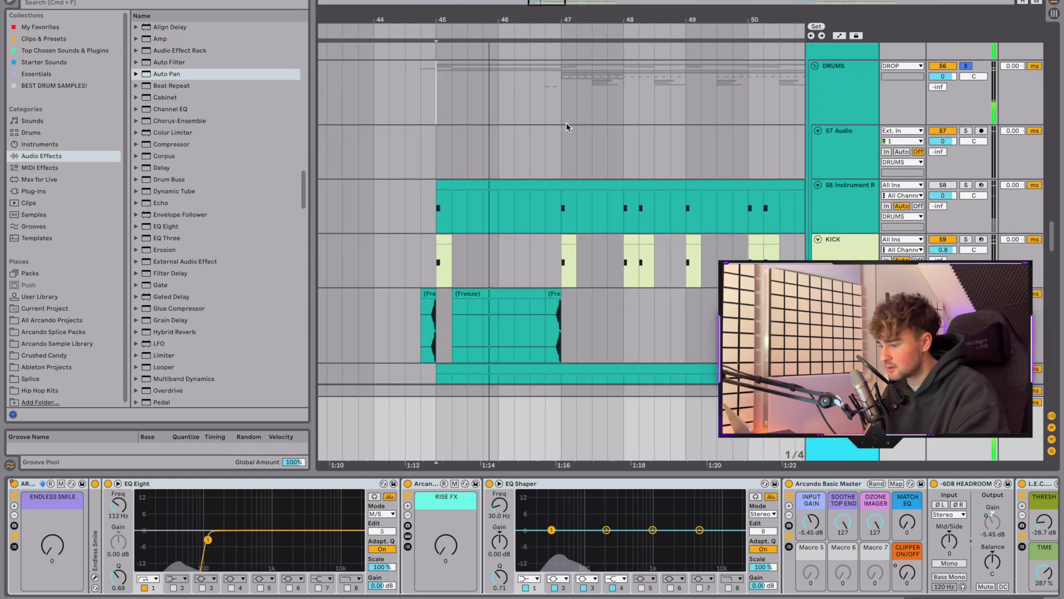
{"action": "scroll", "coordinate": [560, 113], "scroll_direction": "down", "scroll_amount": 1}
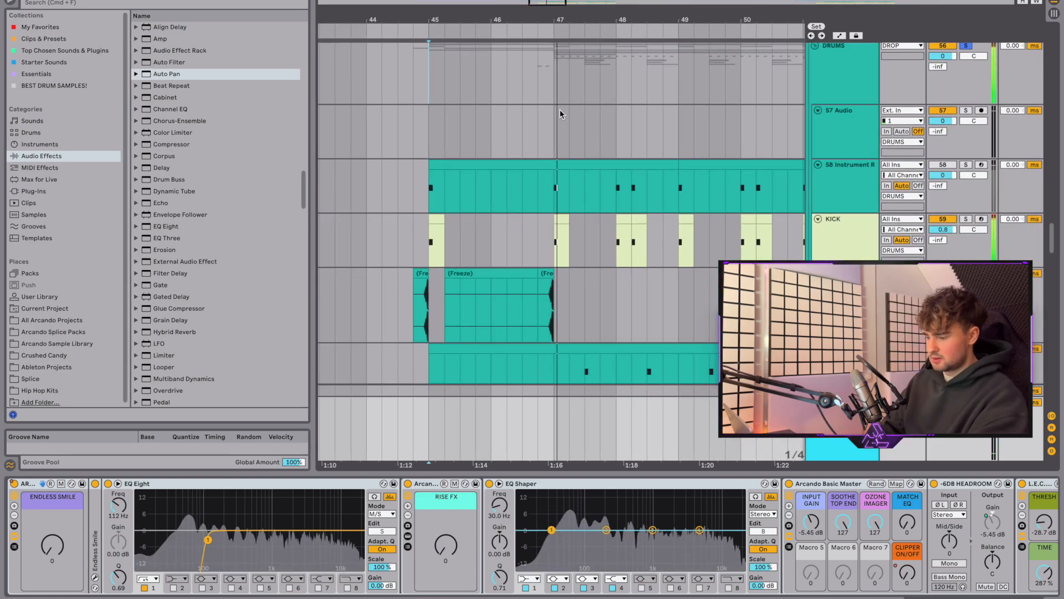
{"action": "scroll", "coordinate": [560, 114], "scroll_direction": "down", "scroll_amount": 3}
{"action": "scroll", "coordinate": [559, 114], "scroll_direction": "down", "scroll_amount": 4}
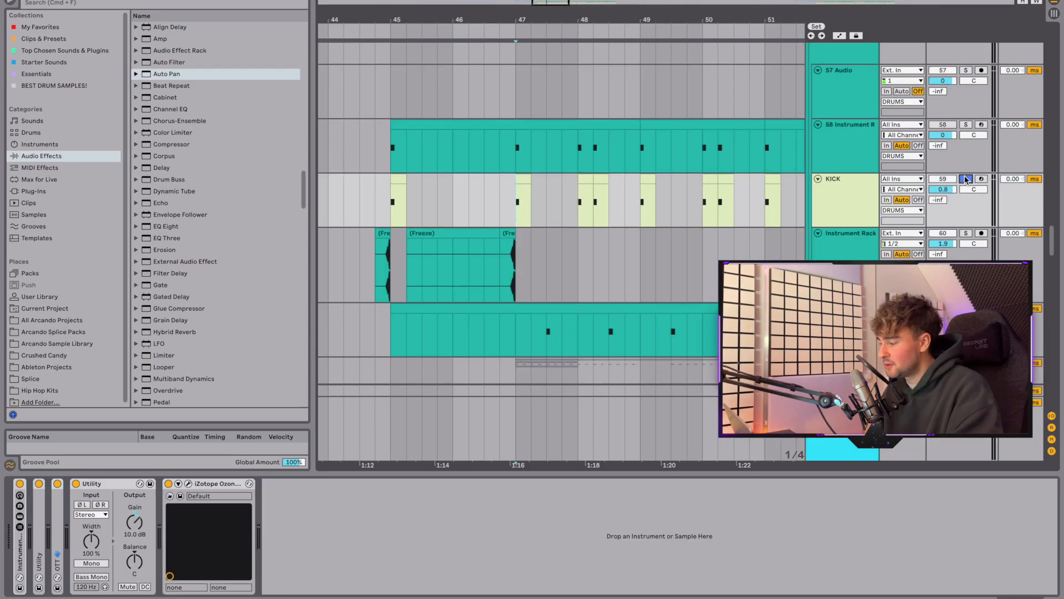
Play the soloed KICK track from bar 47, and solo the 67 Group to audition its snare layers from bar 47.3.
{"action": "key", "text": "space"}
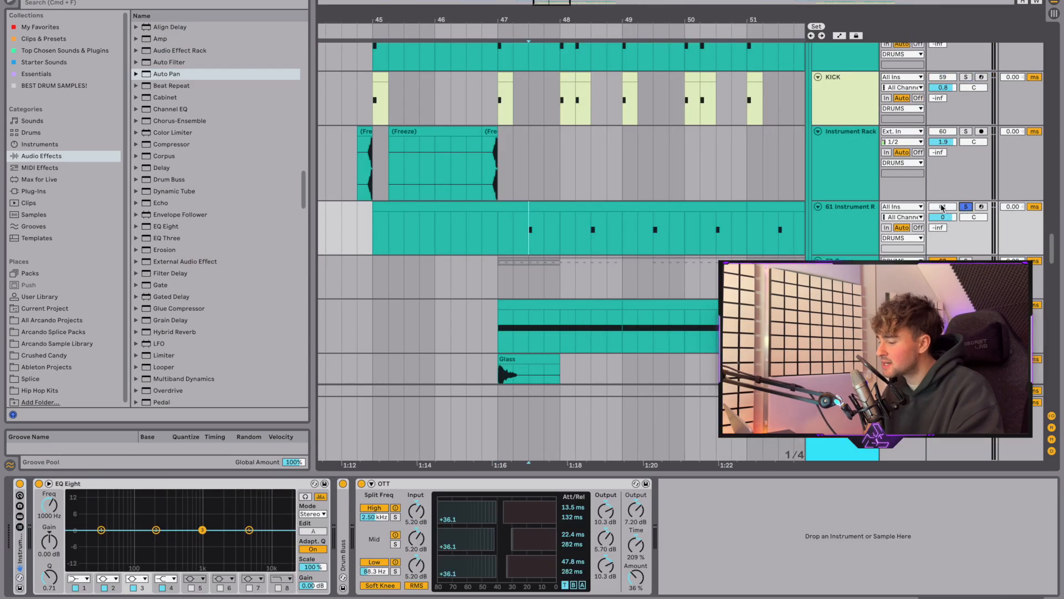
{"action": "scroll", "coordinate": [764, 229], "scroll_direction": "down", "scroll_amount": 10}
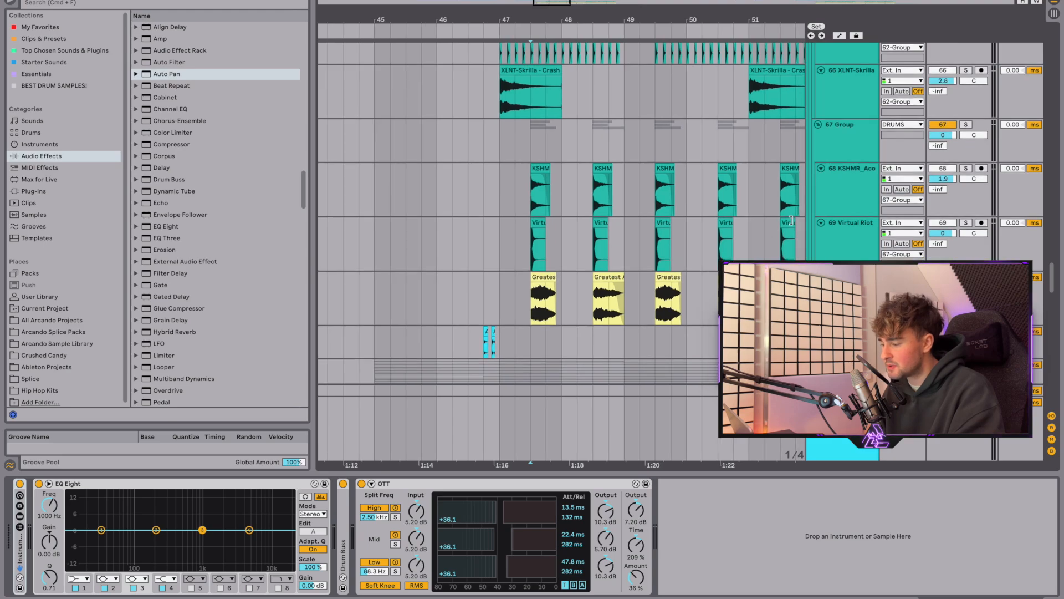
{"action": "left_click", "coordinate": [966, 125]}
{"action": "scroll", "coordinate": [549, 222], "scroll_direction": "up", "scroll_amount": 4}
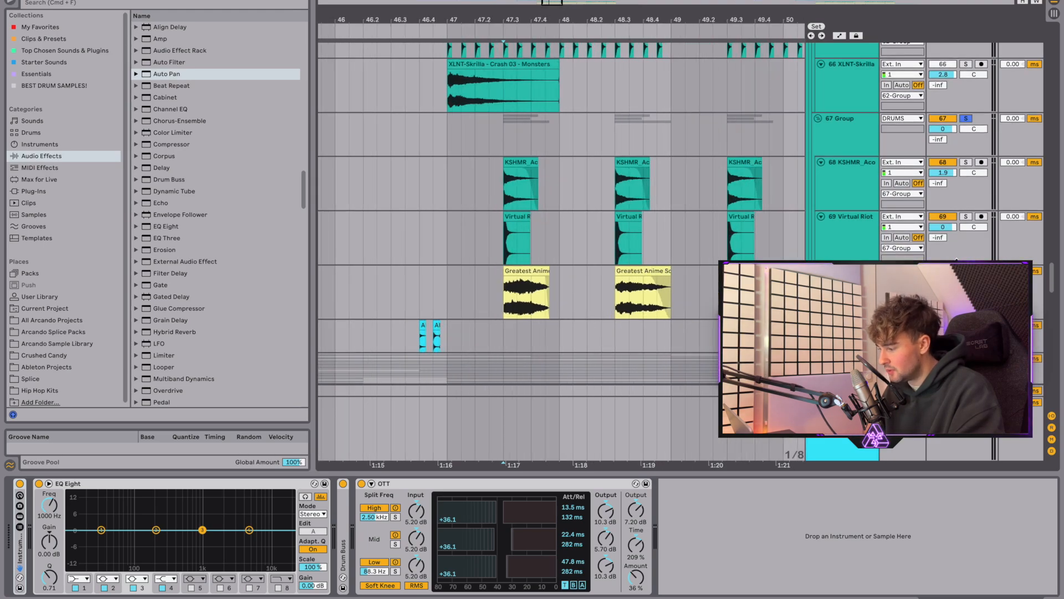
{"action": "left_click", "coordinate": [500, 135]}
{"action": "key", "text": "space"}
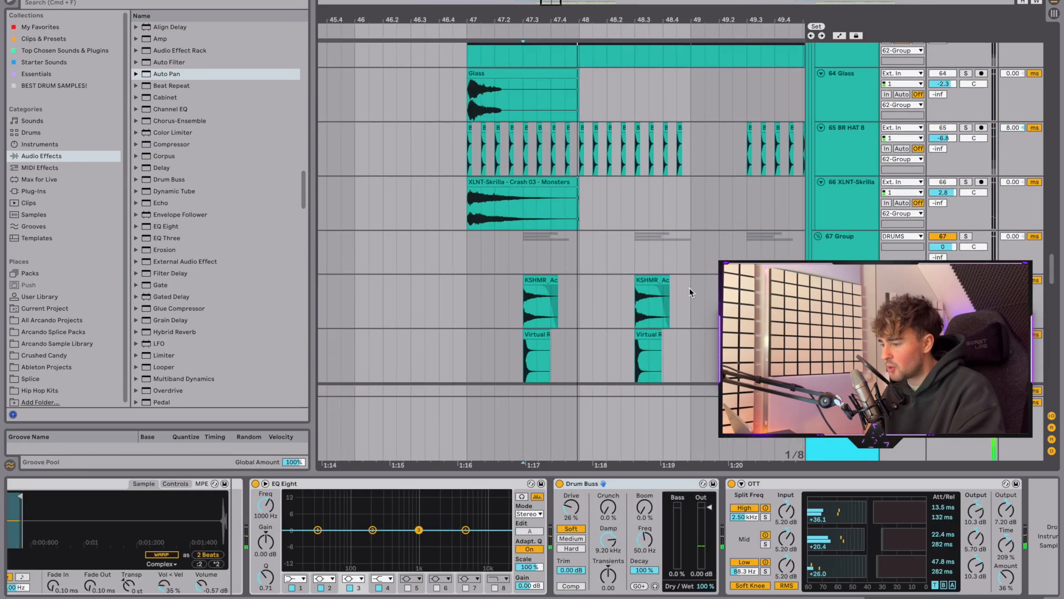
Select the 70 Greatest Anime track to show its effect chain and examine its clip at bar 47.3 up close.
{"action": "scroll", "coordinate": [690, 287], "scroll_direction": "down", "scroll_amount": 4}
{"action": "left_click", "coordinate": [536, 270]}
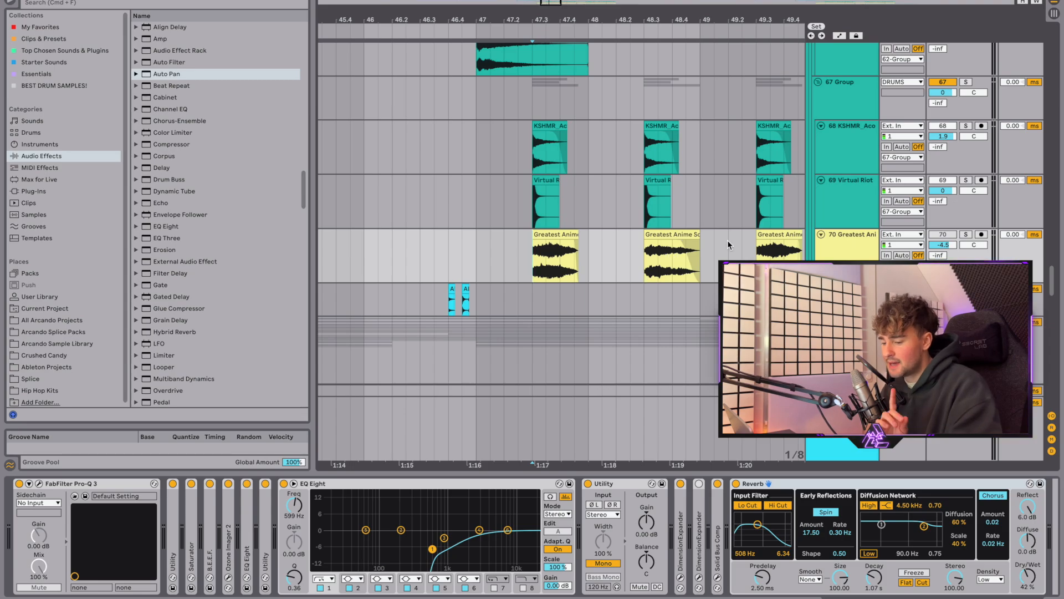
{"action": "left_click_drag", "start_coordinate": [556, 22], "coordinate": [558, 22]}
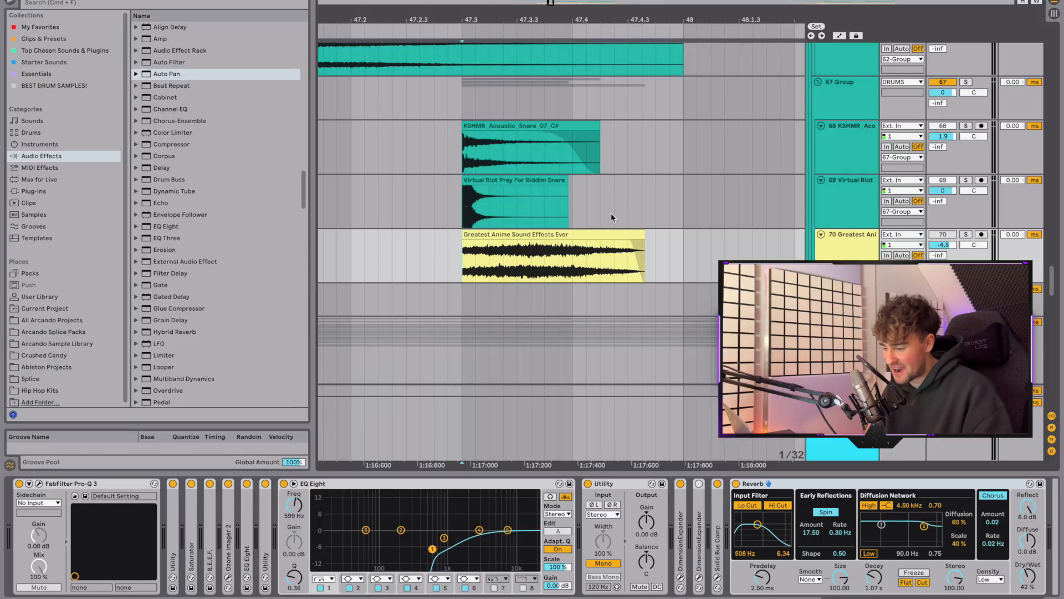
{"action": "left_click_drag", "start_coordinate": [705, 18], "coordinate": [706, 17]}
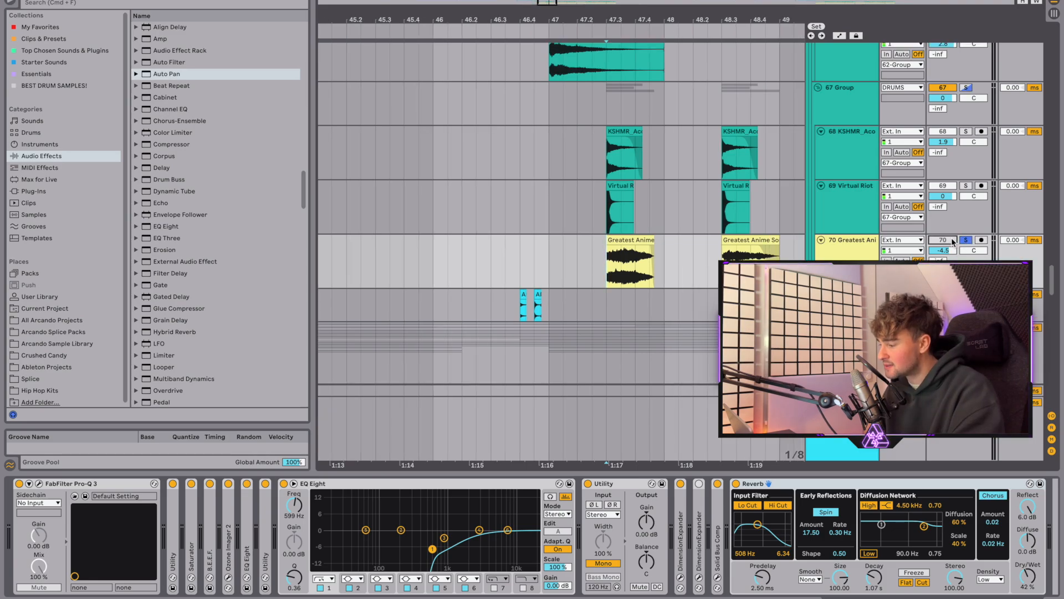
Play the soloed 70 Greatest Anime track from bar 47.3 and look over the neighbouring drop drum tracks.
{"action": "key", "text": "space"}
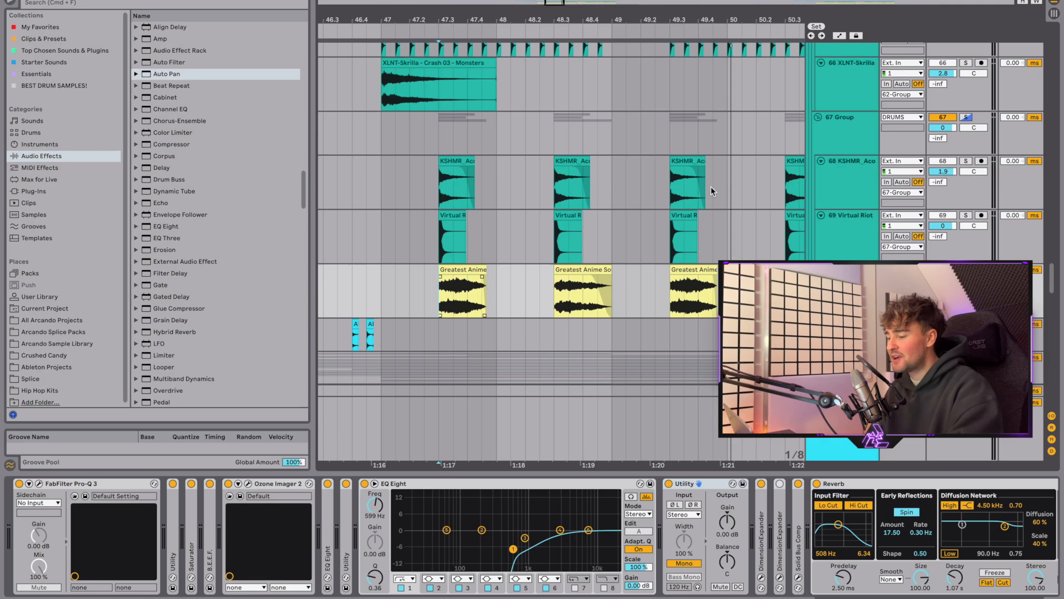
{"action": "scroll", "coordinate": [711, 186], "scroll_direction": "up", "scroll_amount": 8}
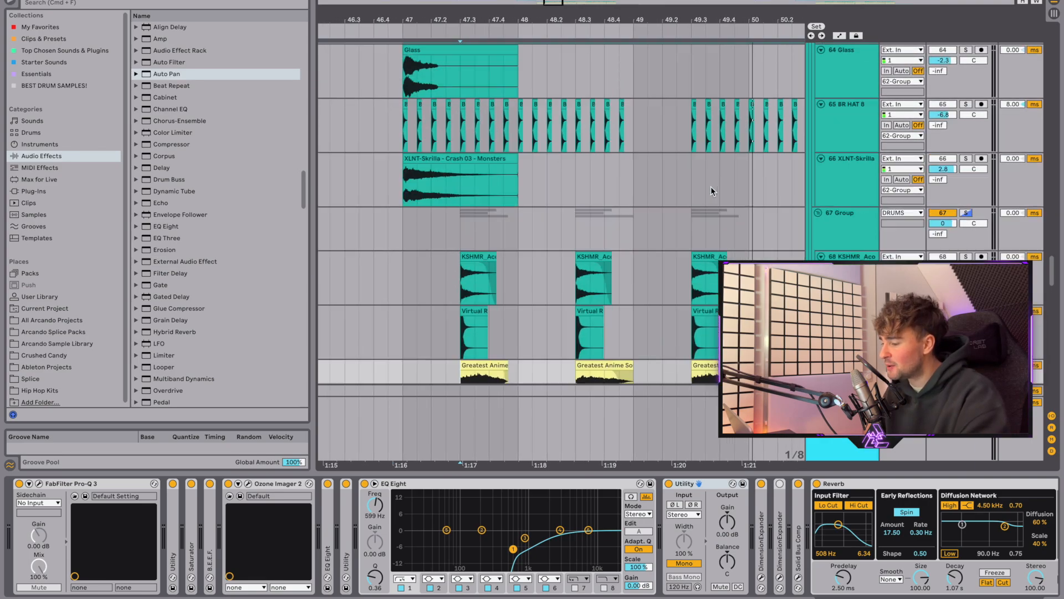
{"action": "scroll", "coordinate": [735, 173], "scroll_direction": "up", "scroll_amount": 2}
{"action": "scroll", "coordinate": [671, 238], "scroll_direction": "down", "scroll_amount": 8}
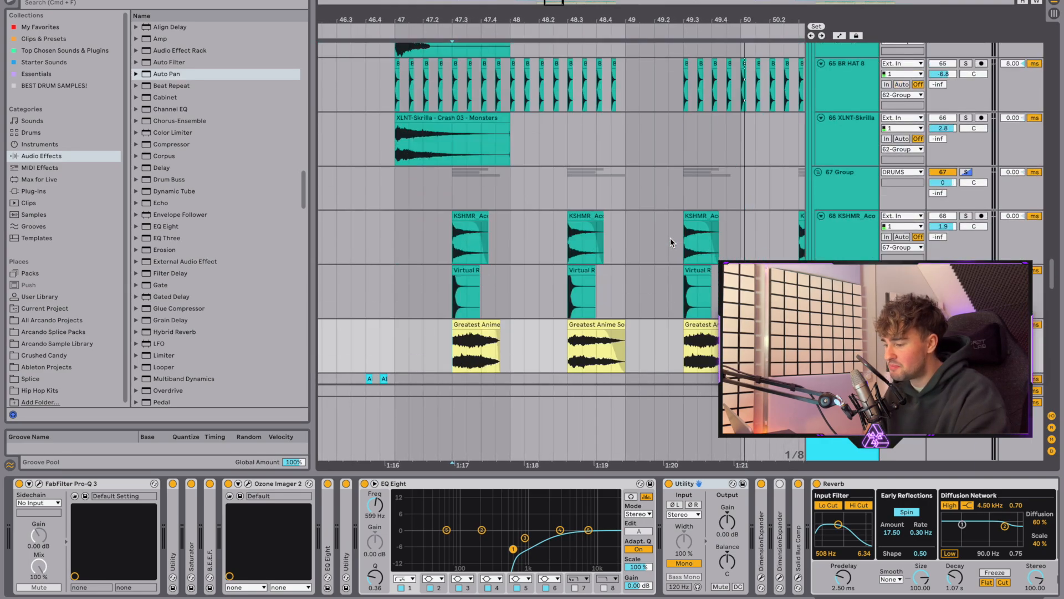
Solo the whole 67 Group to audition its snare layers together, and replay the drums from bar 47.
{"action": "left_click", "coordinate": [965, 173]}
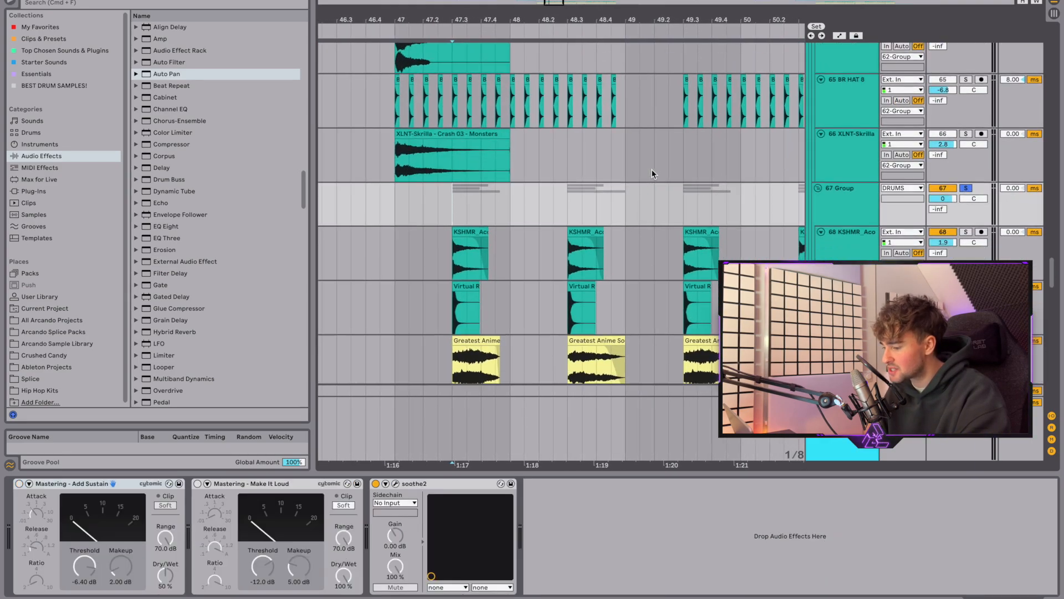
{"action": "scroll", "coordinate": [650, 169], "scroll_direction": "down", "scroll_amount": 3}
{"action": "scroll", "coordinate": [660, 175], "scroll_direction": "left", "scroll_amount": 2}
{"action": "scroll", "coordinate": [662, 176], "scroll_direction": "up", "scroll_amount": 5}
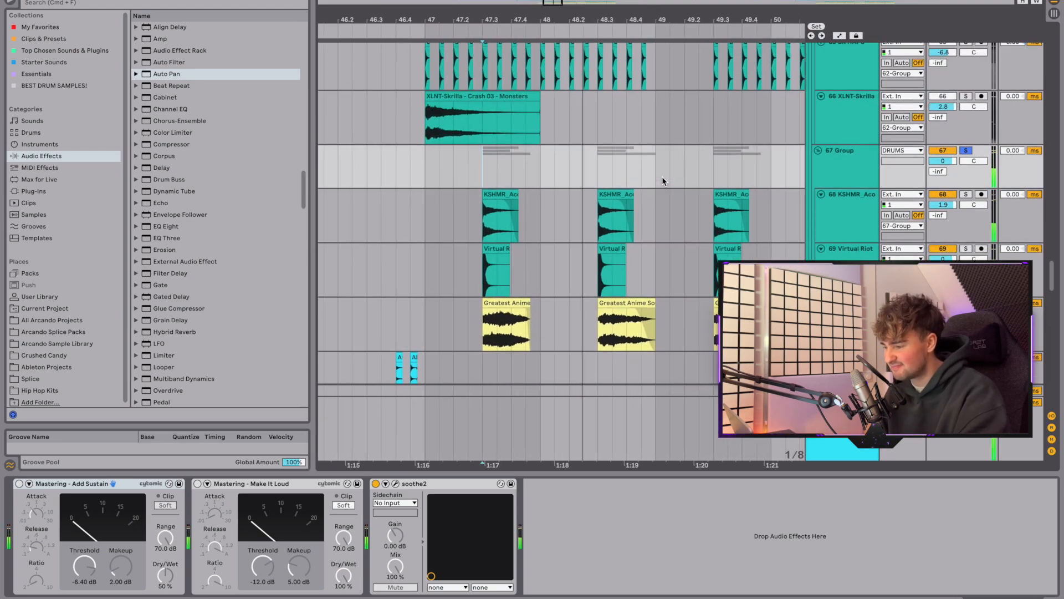
{"action": "left_click", "coordinate": [664, 182]}
{"action": "scroll", "coordinate": [667, 182], "scroll_direction": "up", "scroll_amount": 1}
{"action": "scroll", "coordinate": [666, 182], "scroll_direction": "left", "scroll_amount": 1}
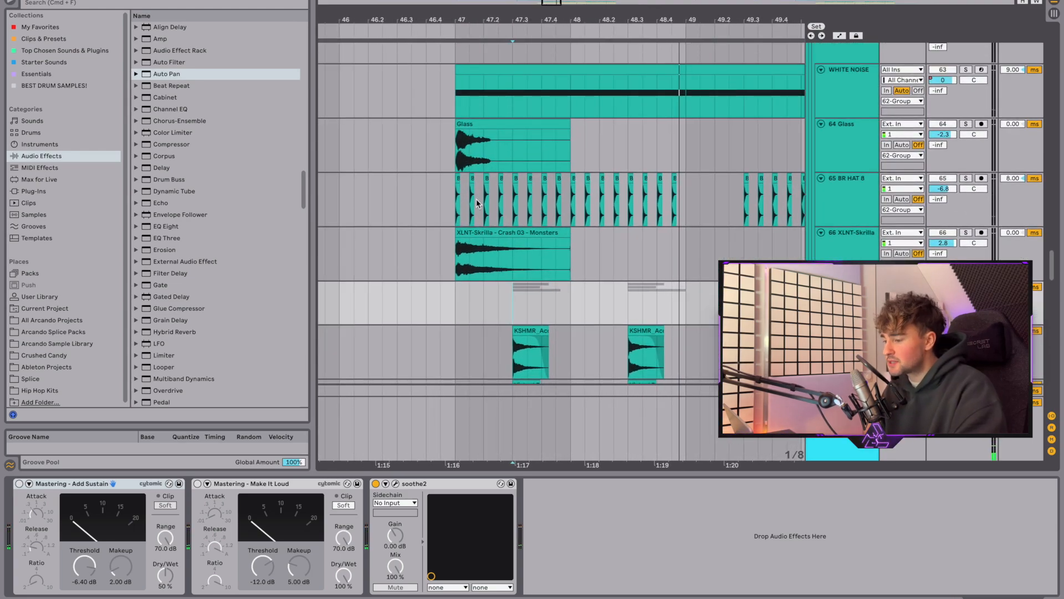
{"action": "left_click", "coordinate": [459, 201]}
{"action": "key", "text": "space"}
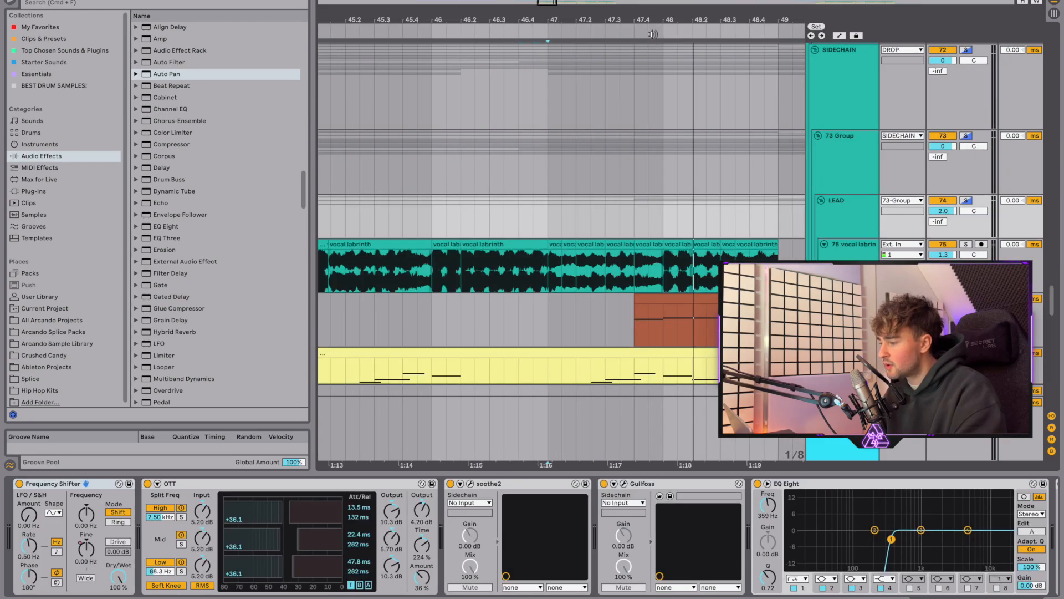
Solo the 73 Group inside SIDECHAIN and play its layers from around bar 45.
{"action": "left_click_drag", "start_coordinate": [653, 20], "coordinate": [654, 3]}
{"action": "scroll", "coordinate": [720, 181], "scroll_direction": "down", "scroll_amount": 3}
{"action": "scroll", "coordinate": [721, 181], "scroll_direction": "right", "scroll_amount": 2}
{"action": "left_click", "coordinate": [855, 127]}
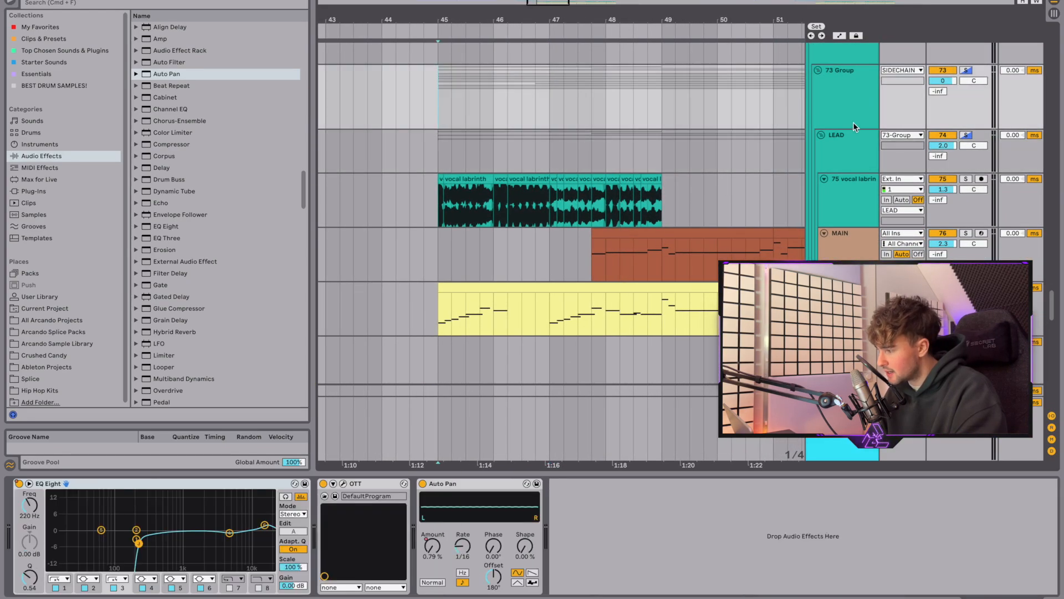
{"action": "left_click", "coordinate": [966, 71]}
{"action": "key", "text": "space"}
{"action": "left_click", "coordinate": [402, 166]}
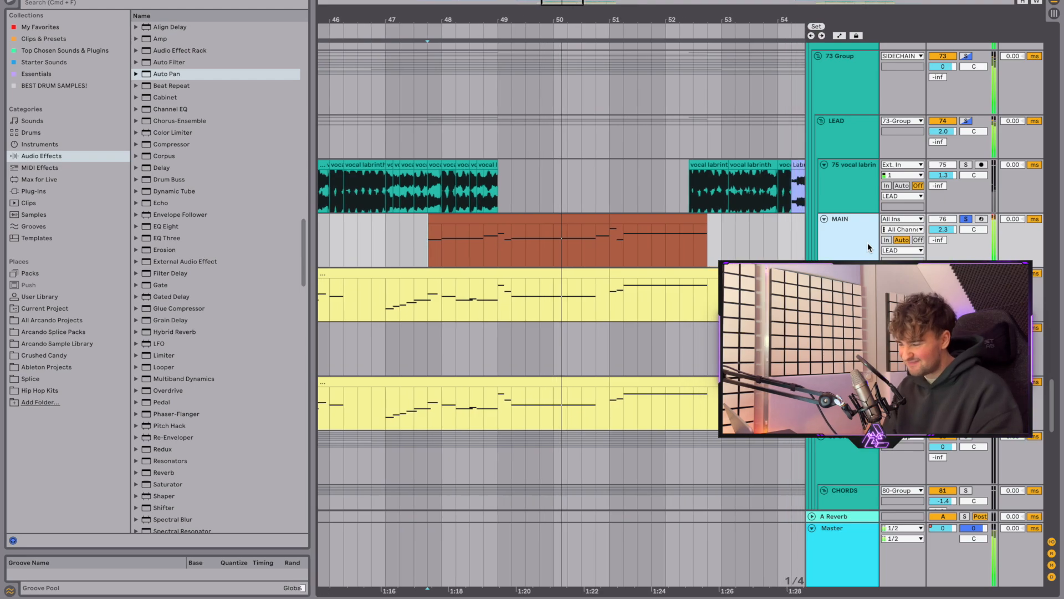
Stop auditioning MAIN, solo the 75 vocal labrinth track, show its effect chain and play it from bar 45.
{"action": "double_click", "coordinate": [839, 239]}
{"action": "key", "text": "space"}
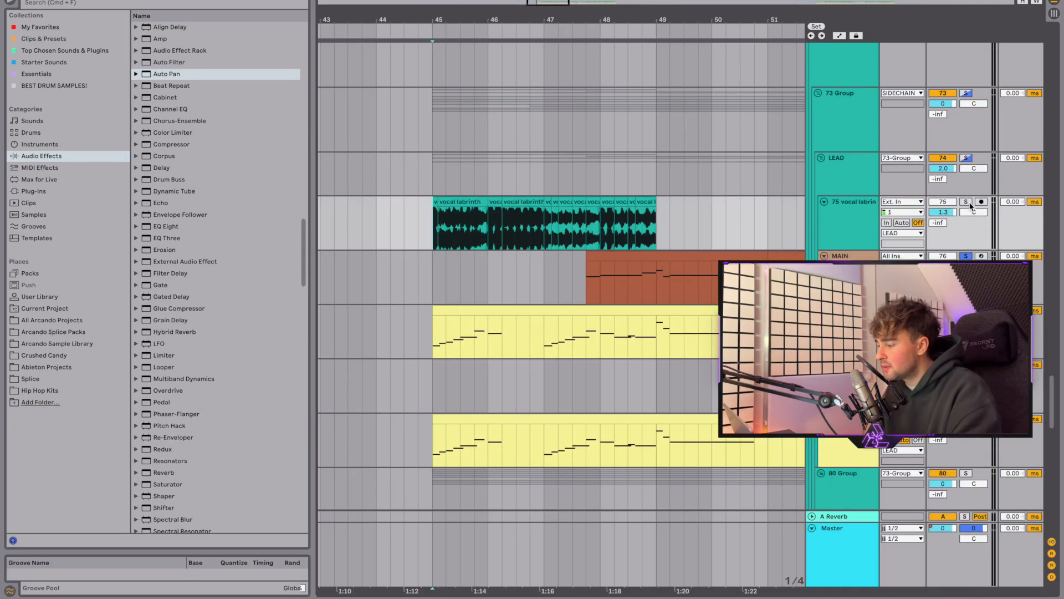
{"action": "left_click", "coordinate": [967, 203]}
{"action": "double_click", "coordinate": [867, 214]}
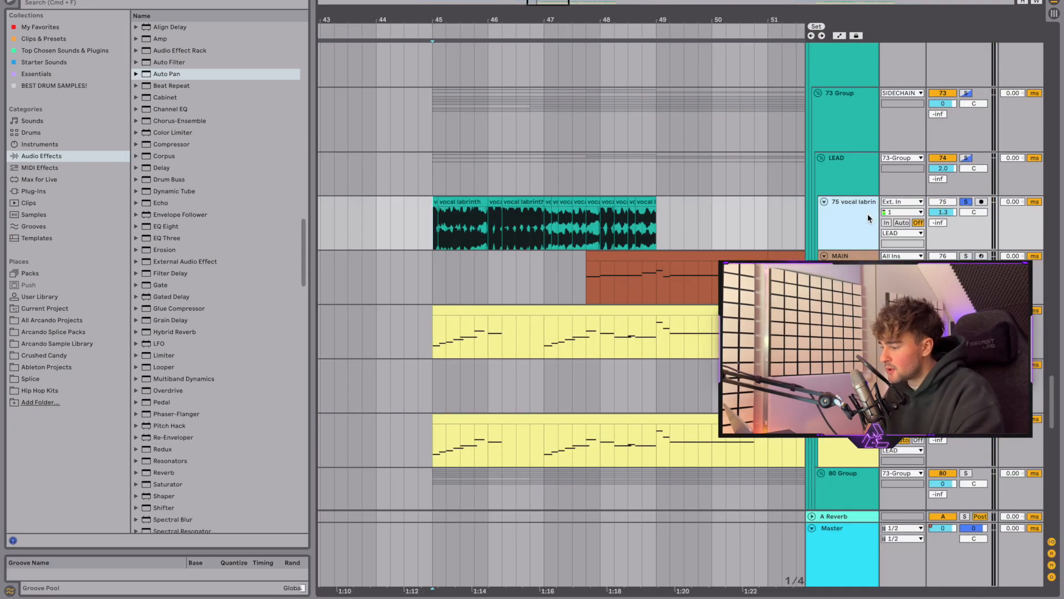
{"action": "scroll", "coordinate": [608, 497], "scroll_direction": "left", "scroll_amount": 10}
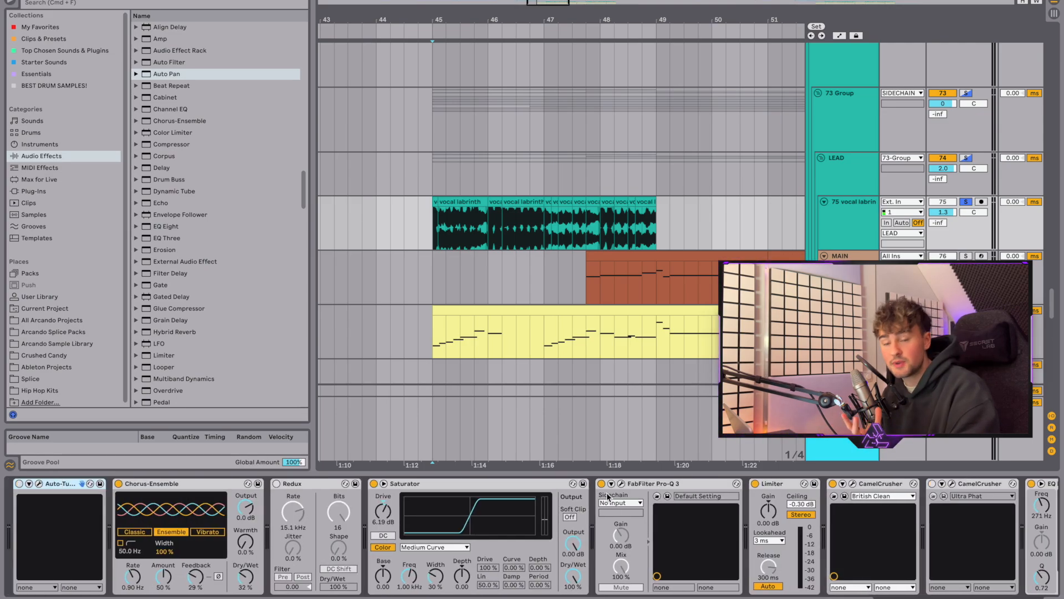
{"action": "key", "text": "space"}
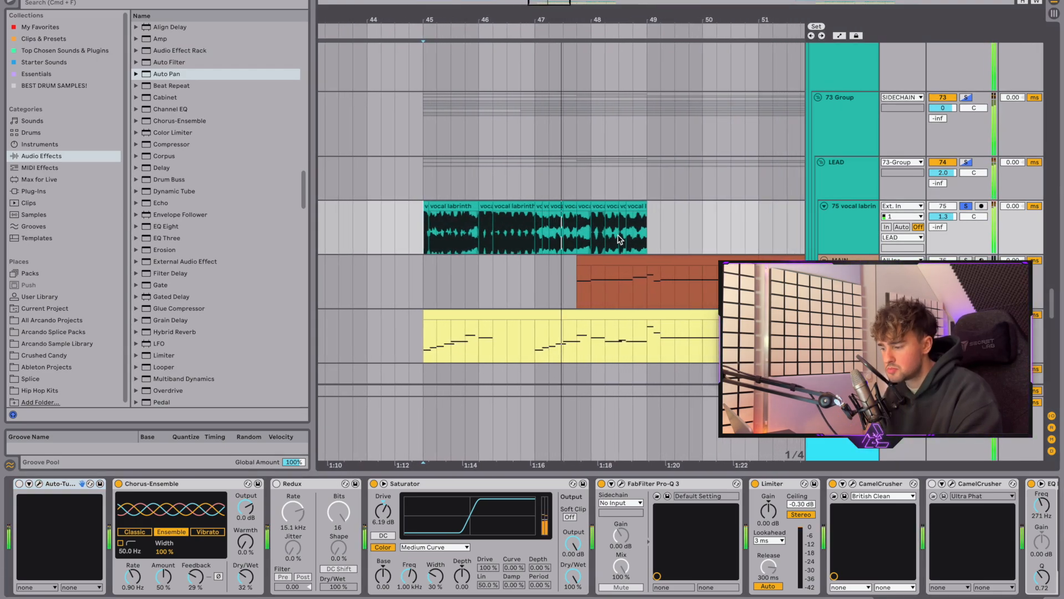
{"action": "key", "text": "space"}
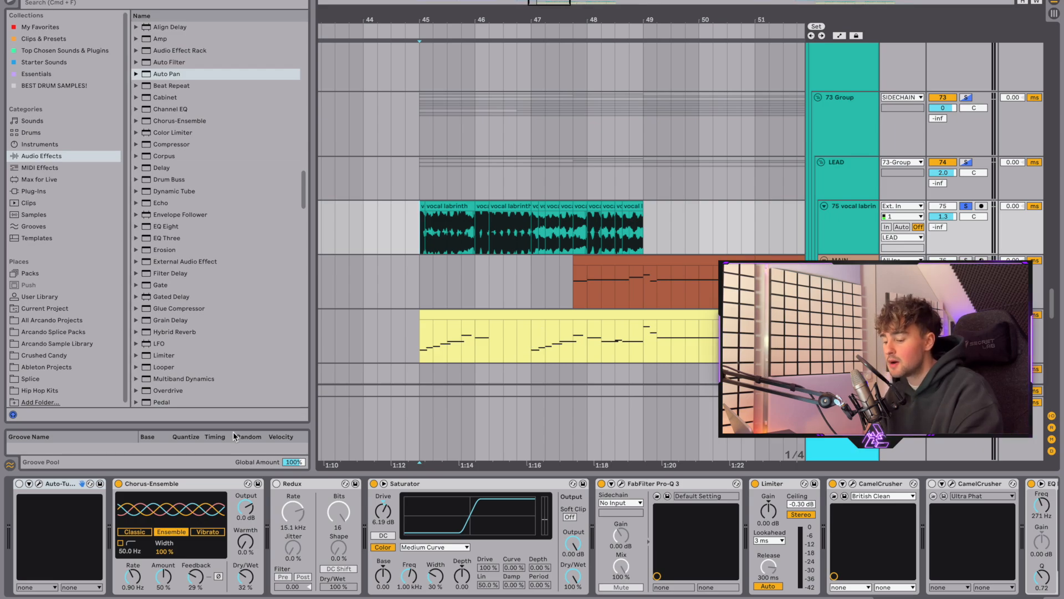
Examine the vocal labrinth track's effect chain from Saturator and CamelCrusher through to the ARCANDO HYPERSIZE RACK.
{"action": "scroll", "coordinate": [586, 500], "scroll_direction": "right", "scroll_amount": 10}
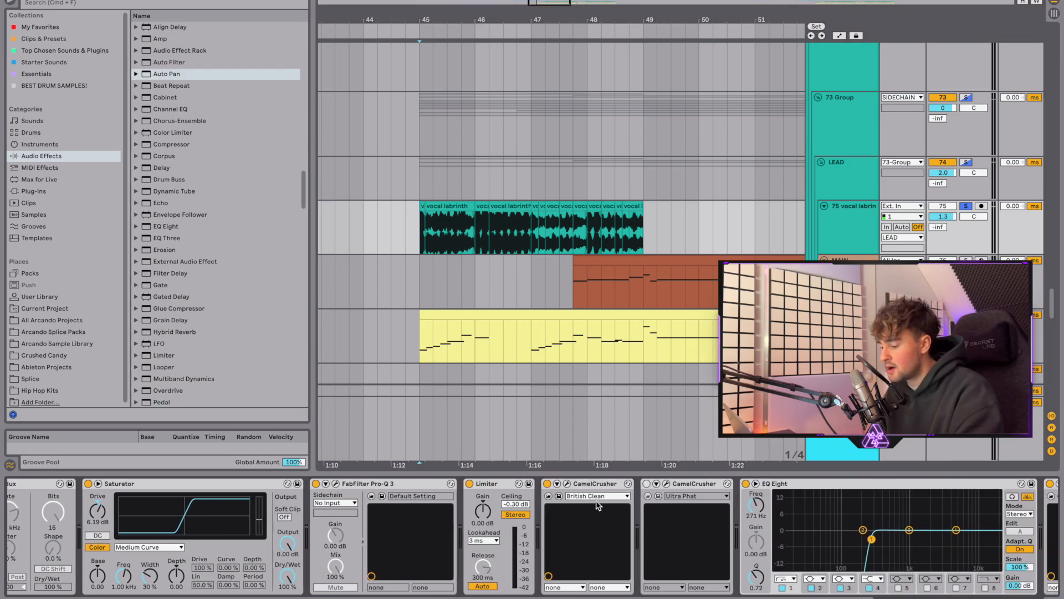
{"action": "scroll", "coordinate": [586, 500], "scroll_direction": "right", "scroll_amount": 13}
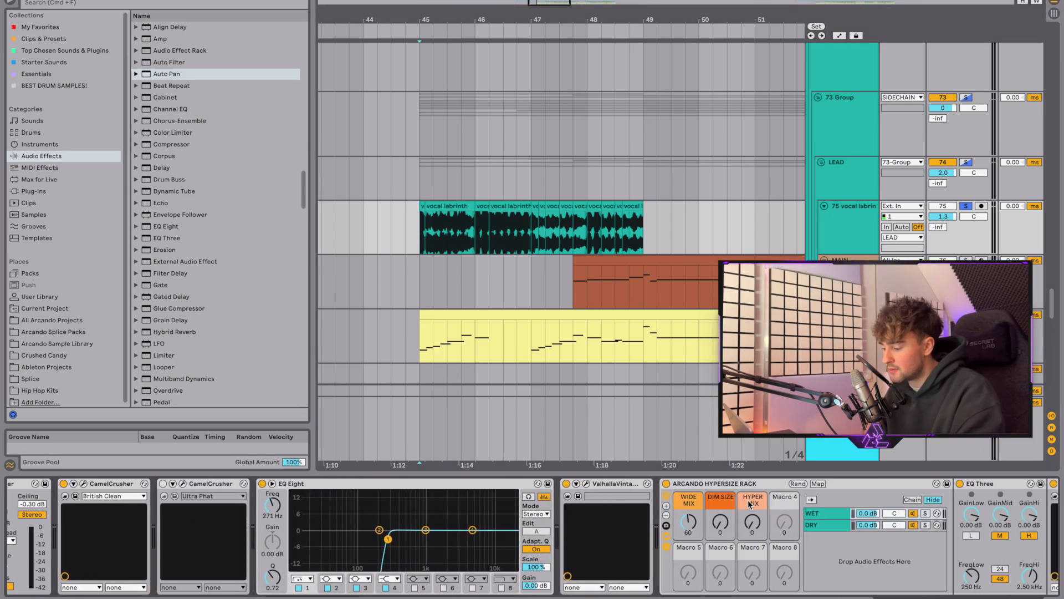
{"action": "scroll", "coordinate": [715, 486], "scroll_direction": "right", "scroll_amount": 3}
{"action": "scroll", "coordinate": [769, 490], "scroll_direction": "right", "scroll_amount": 2}
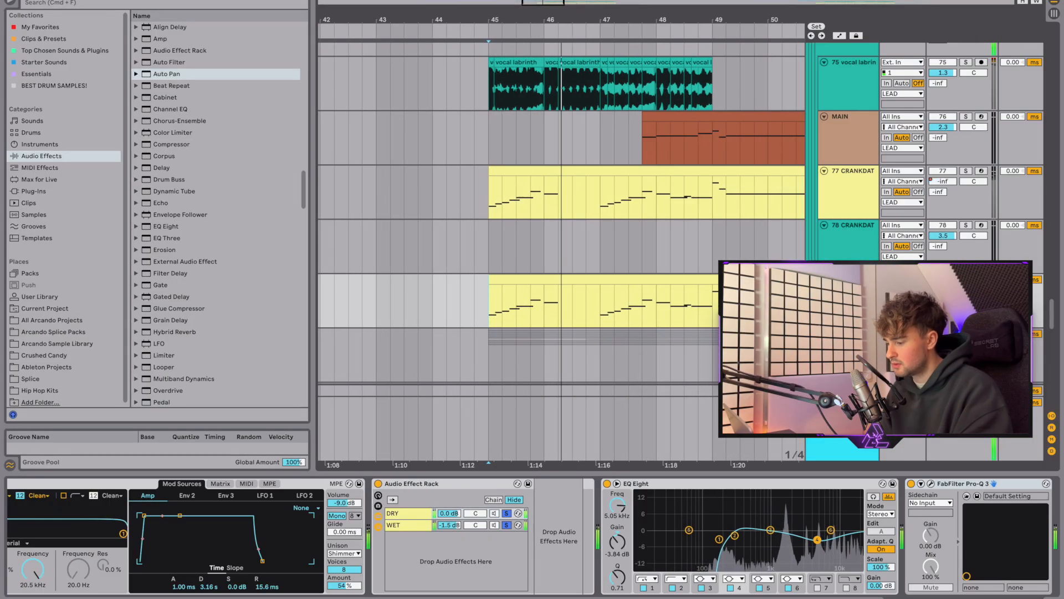
Solo the CHORDS group inside the 80 Group and play it from bar 45.
{"action": "scroll", "coordinate": [872, 257], "scroll_direction": "down", "scroll_amount": 6}
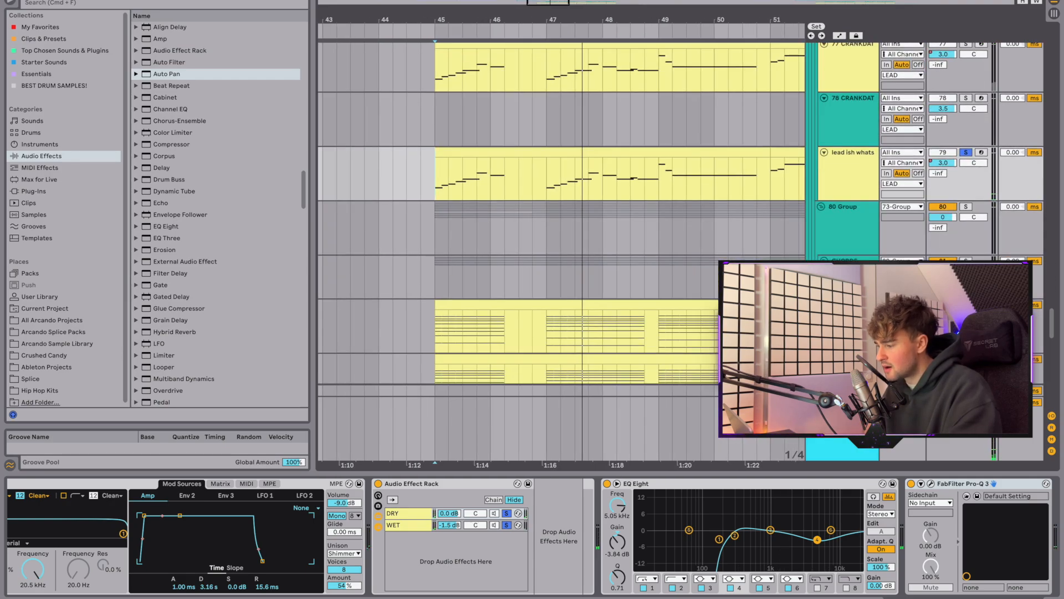
{"action": "left_click", "coordinate": [871, 256]}
{"action": "left_click", "coordinate": [503, 284]}
{"action": "scroll", "coordinate": [502, 221], "scroll_direction": "down", "scroll_amount": 2}
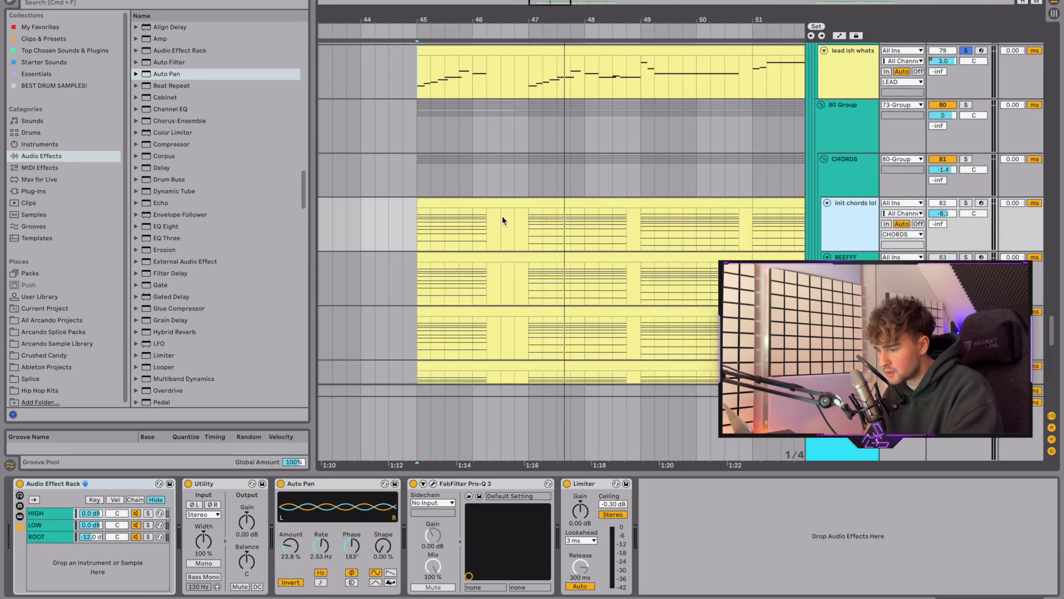
{"action": "left_click", "coordinate": [966, 160]}
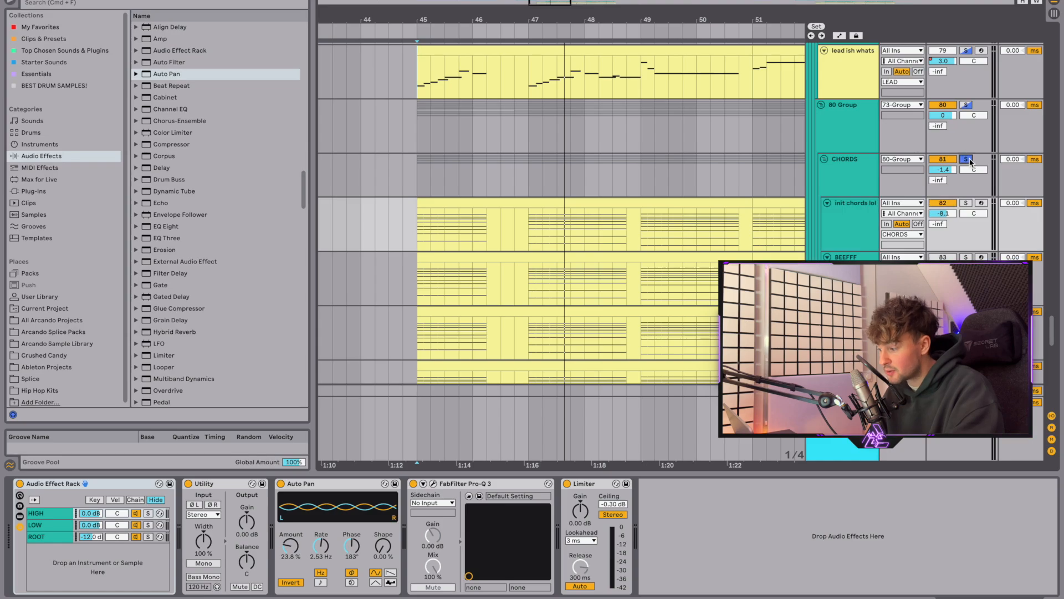
{"action": "left_click", "coordinate": [412, 177]}
{"action": "scroll", "coordinate": [571, 192], "scroll_direction": "left", "scroll_amount": 3}
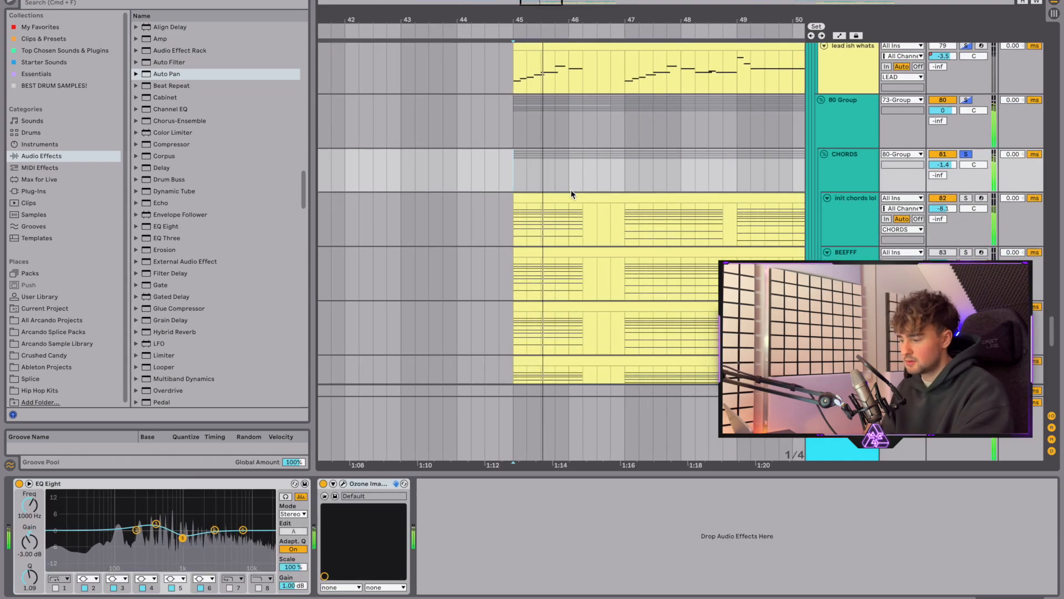
Solo the init chords lol track, show its devices and audition it from bar 45.
{"action": "scroll", "coordinate": [572, 194], "scroll_direction": "down", "scroll_amount": 1}
{"action": "scroll", "coordinate": [571, 193], "scroll_direction": "right", "scroll_amount": 2}
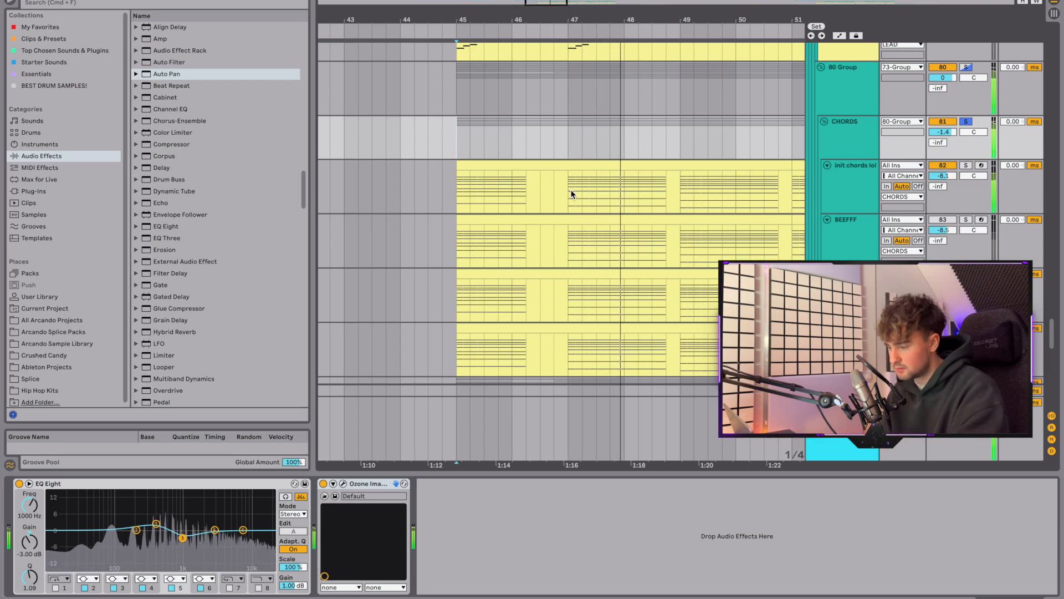
{"action": "left_click", "coordinate": [862, 189]}
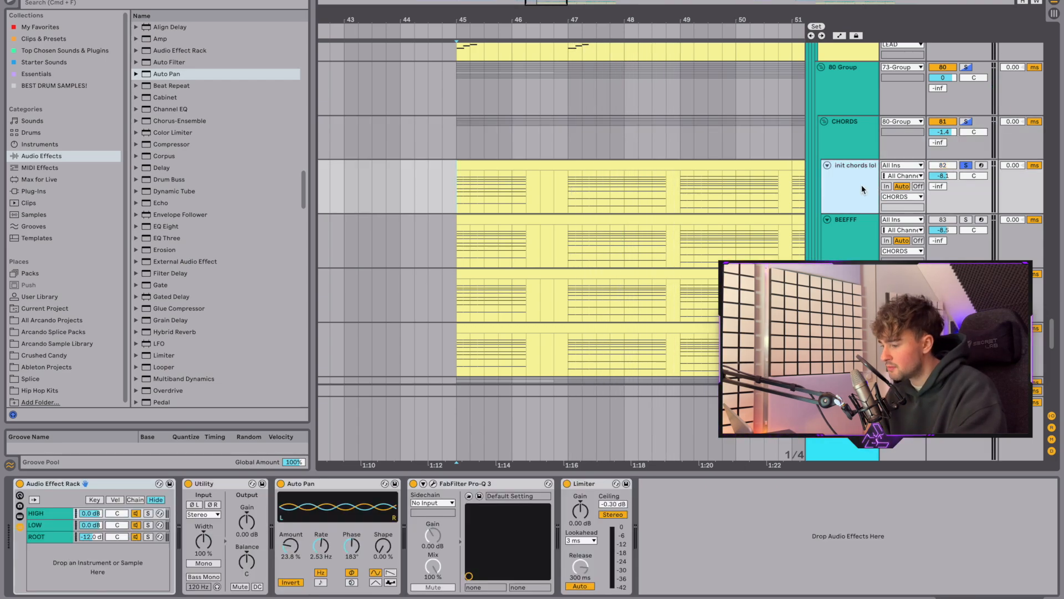
{"action": "key", "text": "space"}
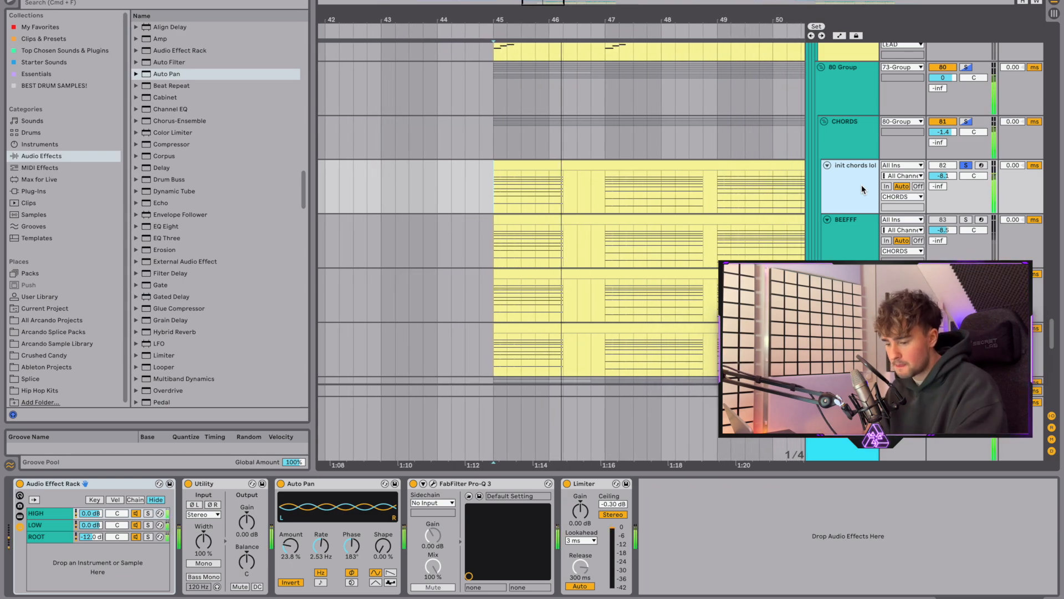
{"action": "left_click", "coordinate": [467, 203]}
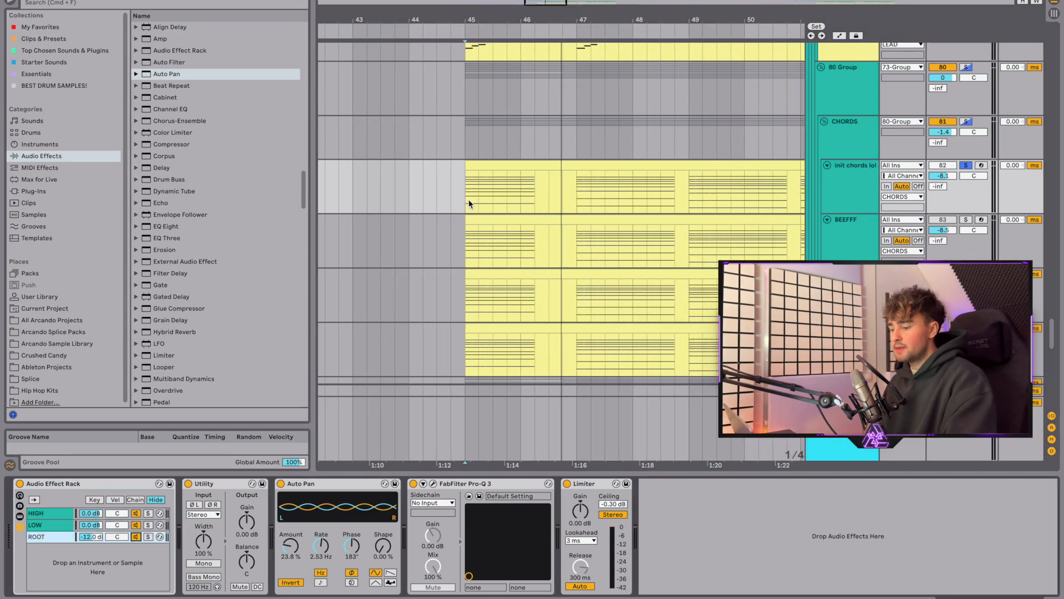
Audition the LOW and ROOT chains of the init chords lol rack separately by toggling their activation.
{"action": "key", "text": "space"}
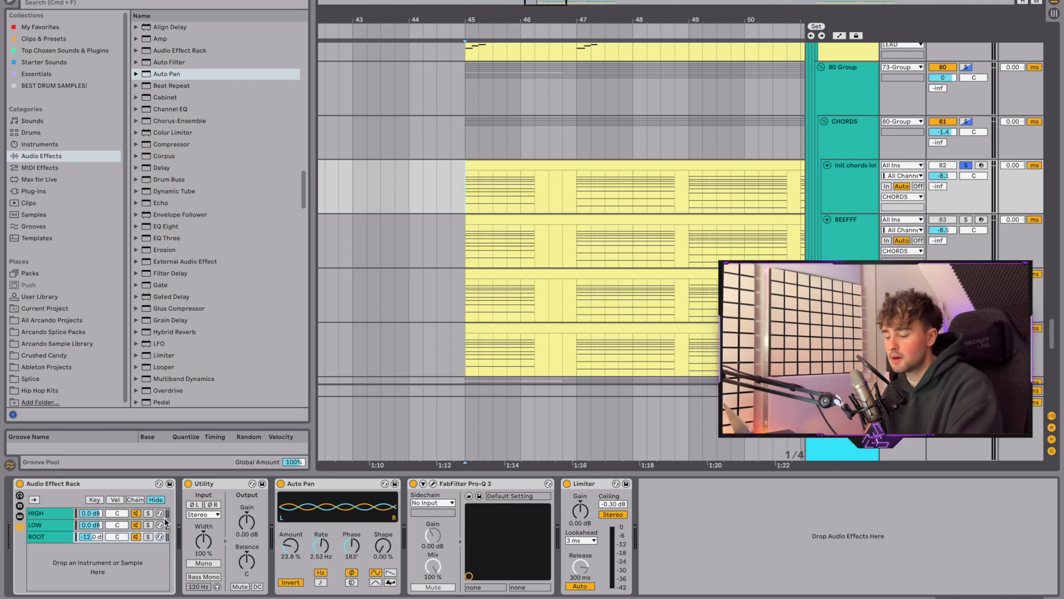
{"action": "left_click", "coordinate": [136, 537]}
{"action": "left_click", "coordinate": [135, 524]}
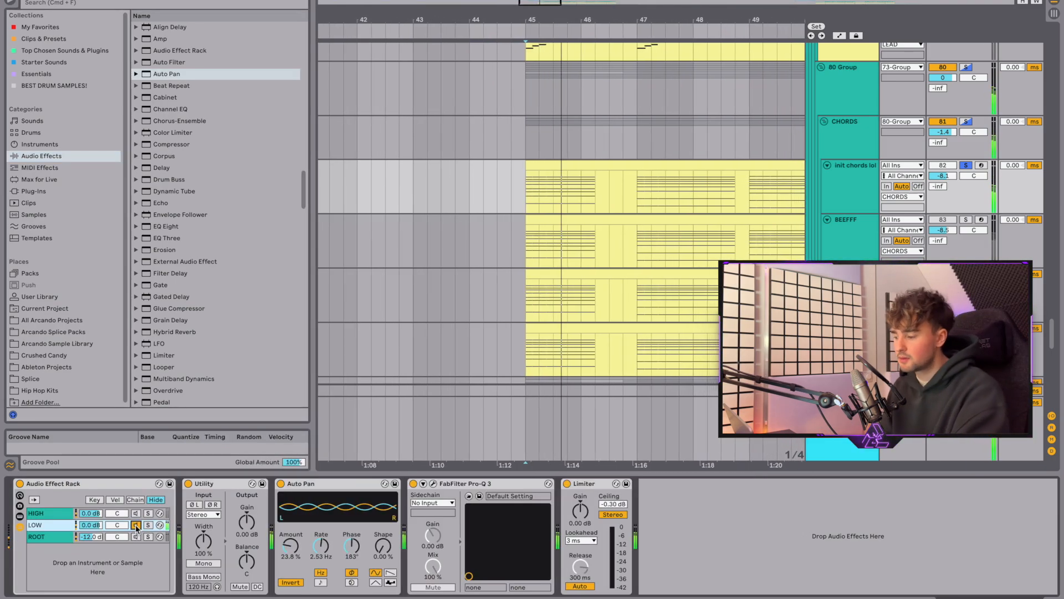
{"action": "left_click", "coordinate": [136, 525]}
{"action": "left_click", "coordinate": [136, 537]}
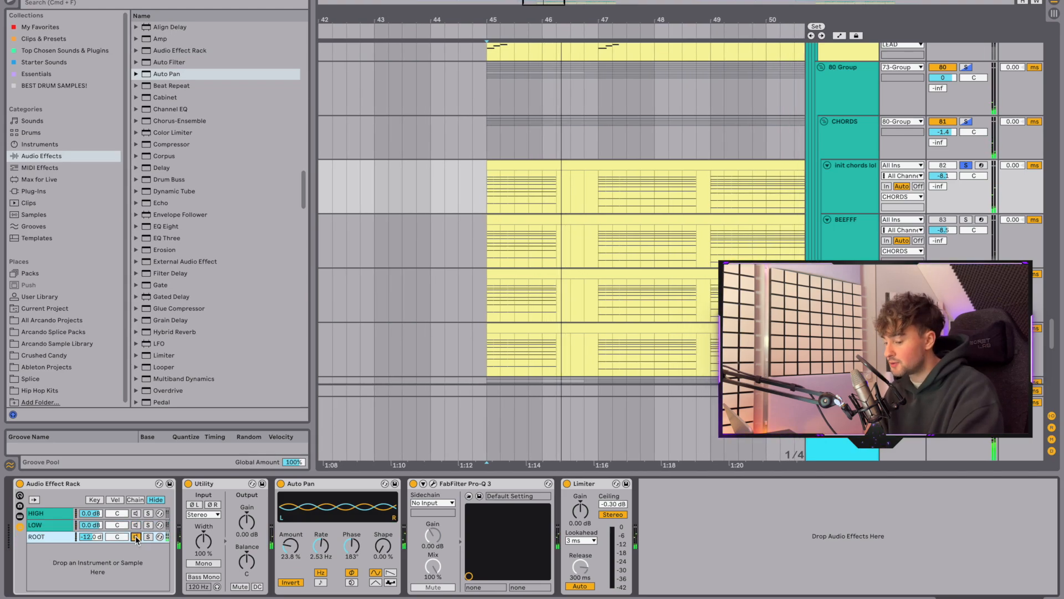
{"action": "left_click", "coordinate": [838, 201]}
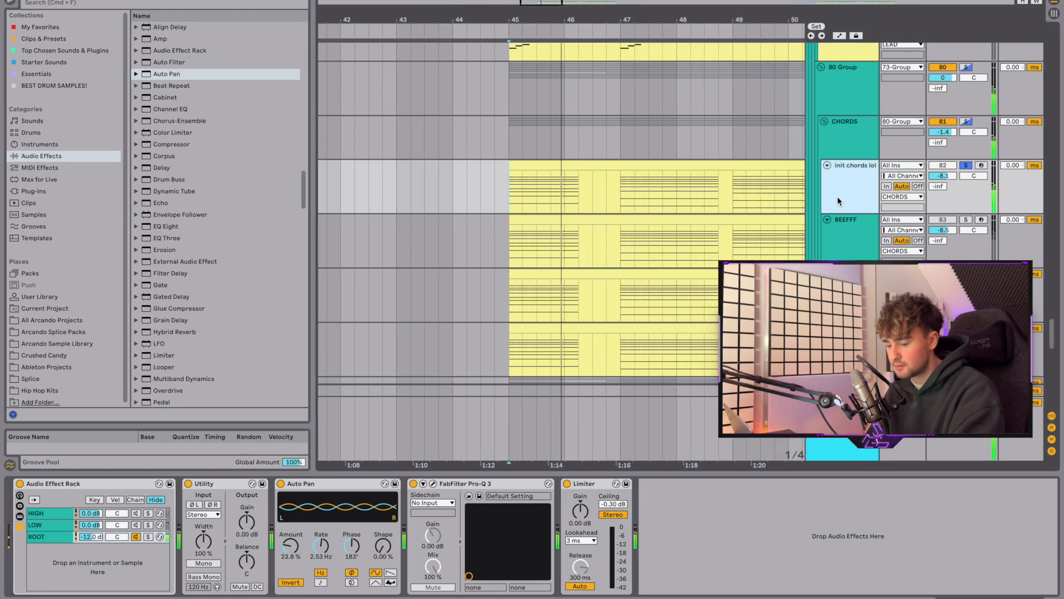
Open the Serum patch on the soloed crazy chords track during playback and inspect its FX and OSC pages.
{"action": "scroll", "coordinate": [838, 201], "scroll_direction": "down", "scroll_amount": 1}
{"action": "left_click", "coordinate": [839, 268]}
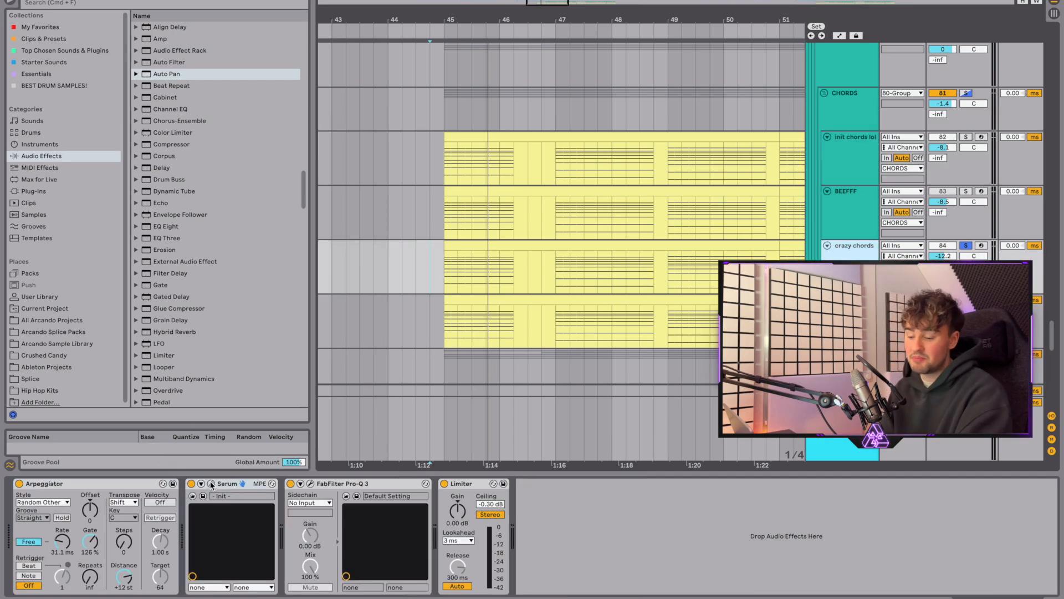
{"action": "key", "text": "alt+super+p"}
{"action": "key", "text": "space"}
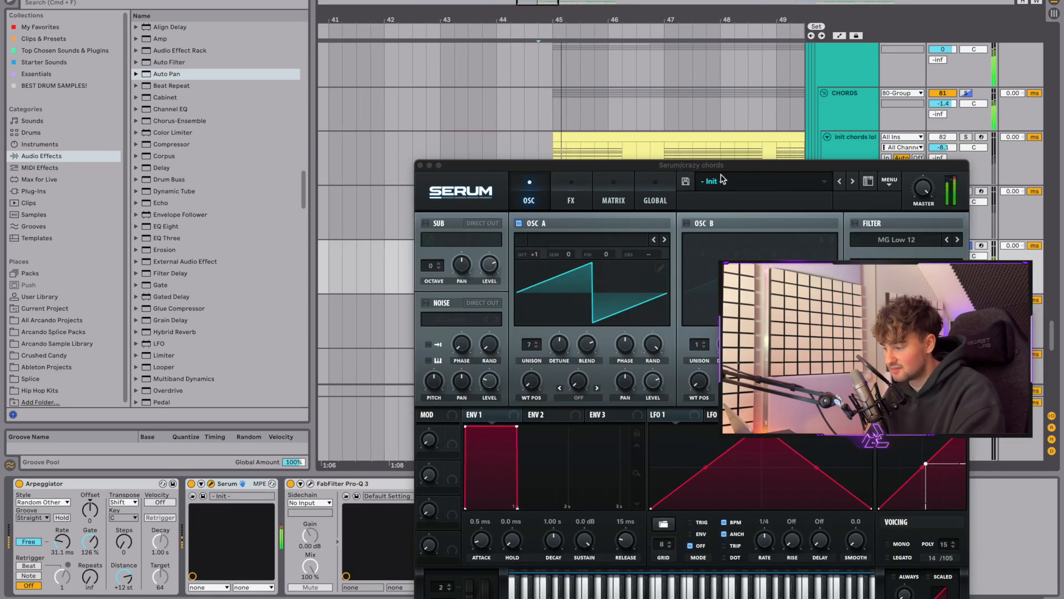
{"action": "left_click_drag", "start_coordinate": [717, 166], "coordinate": [626, 118]}
{"action": "left_click", "coordinate": [479, 153]}
{"action": "left_click", "coordinate": [445, 150]}
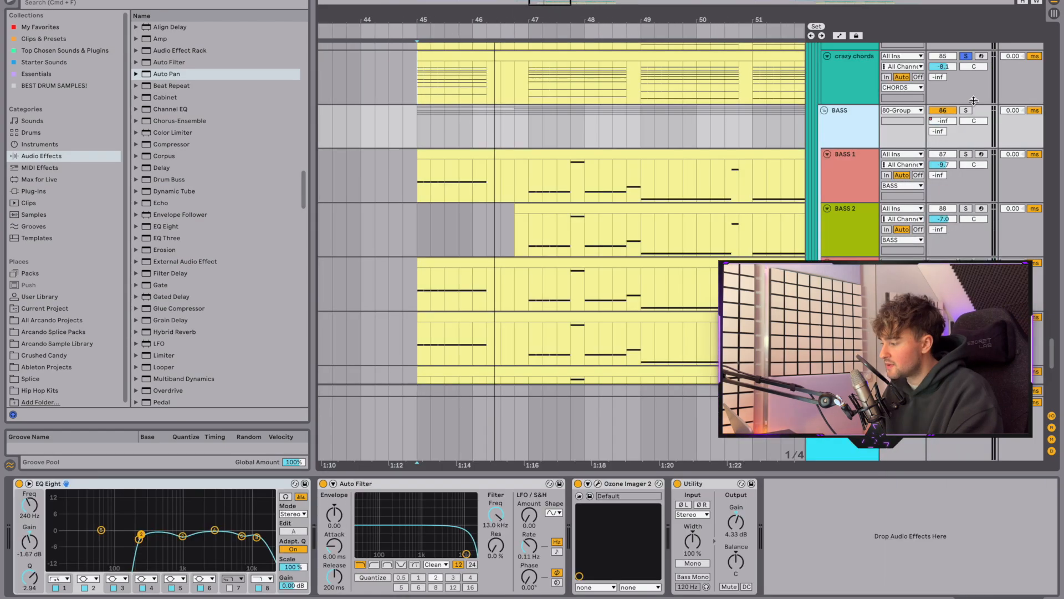
Solo the BASS group and play it from bar 45.
{"action": "left_click", "coordinate": [967, 111]}
{"action": "key", "text": "space"}
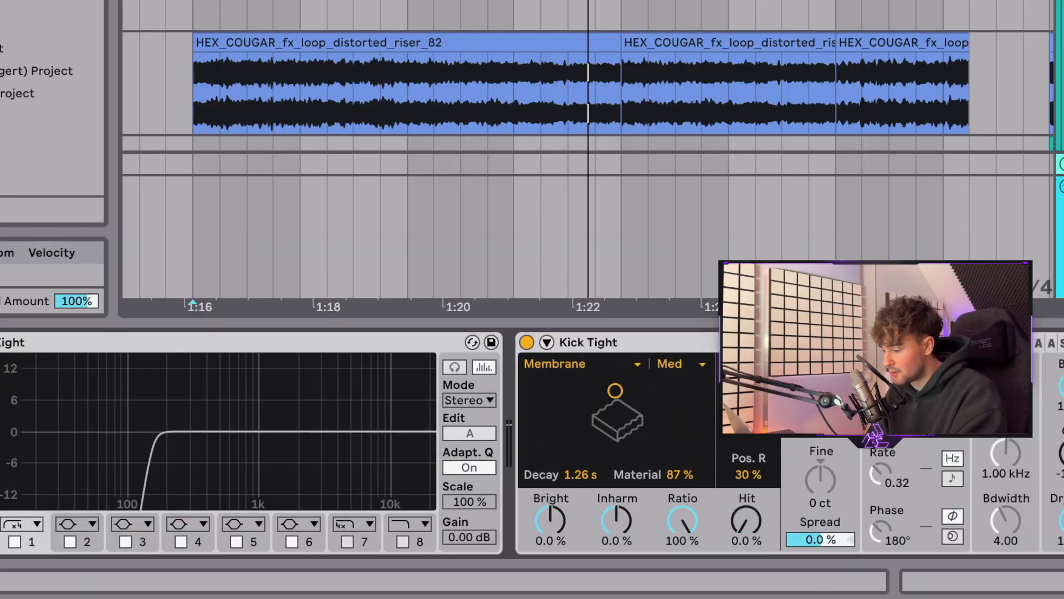
Examine the Kick Tight device in the HEX_COUGAR distorted riser track's effect chain.
{"action": "scroll", "coordinate": [532, 443], "scroll_direction": "right", "scroll_amount": 4}
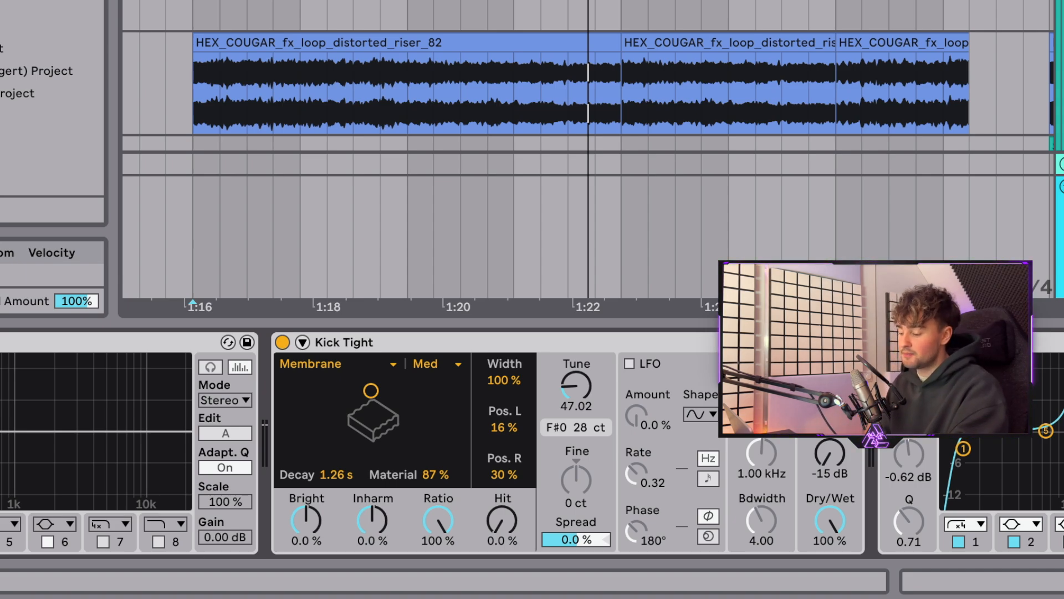
{"action": "left_click", "coordinate": [382, 342]}
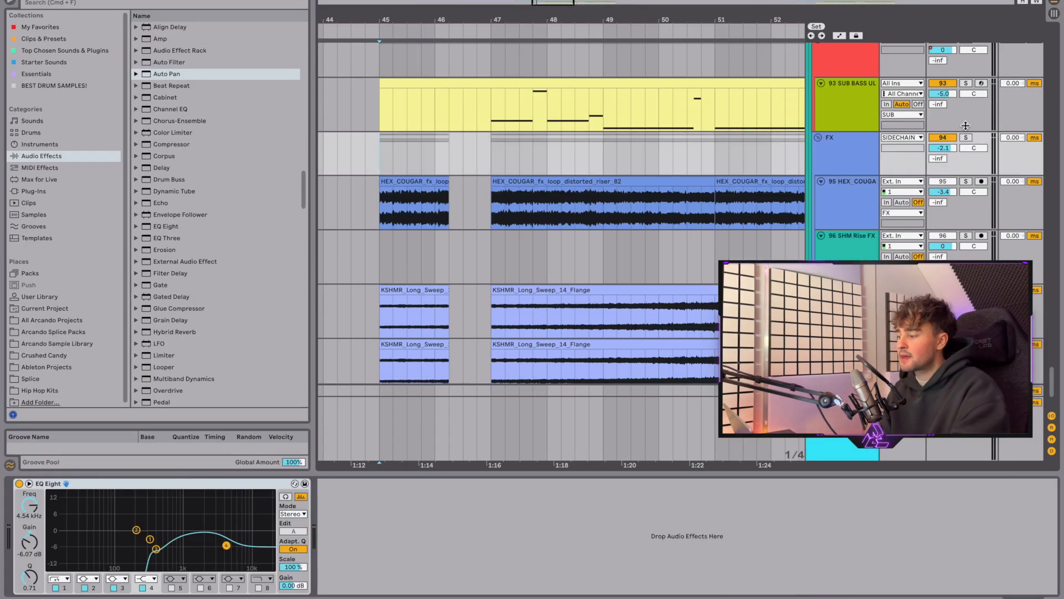
Solo the FX group and play it from bar 45, following the distorted riser and KSHMR long sweep layers.
{"action": "left_click", "coordinate": [966, 137]}
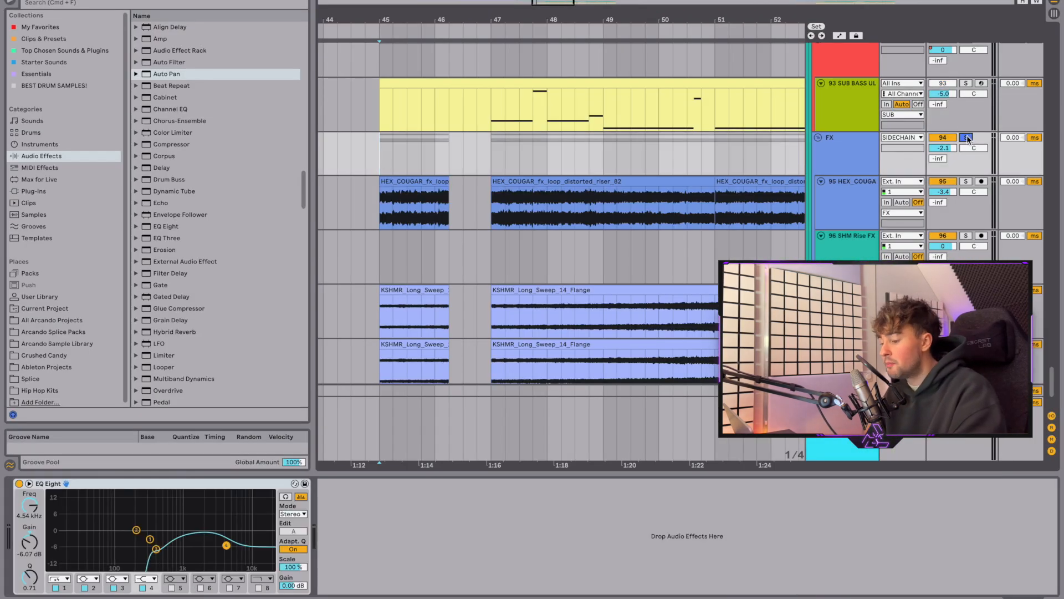
{"action": "scroll", "coordinate": [693, 209], "scroll_direction": "down", "scroll_amount": 3}
{"action": "key", "text": "space"}
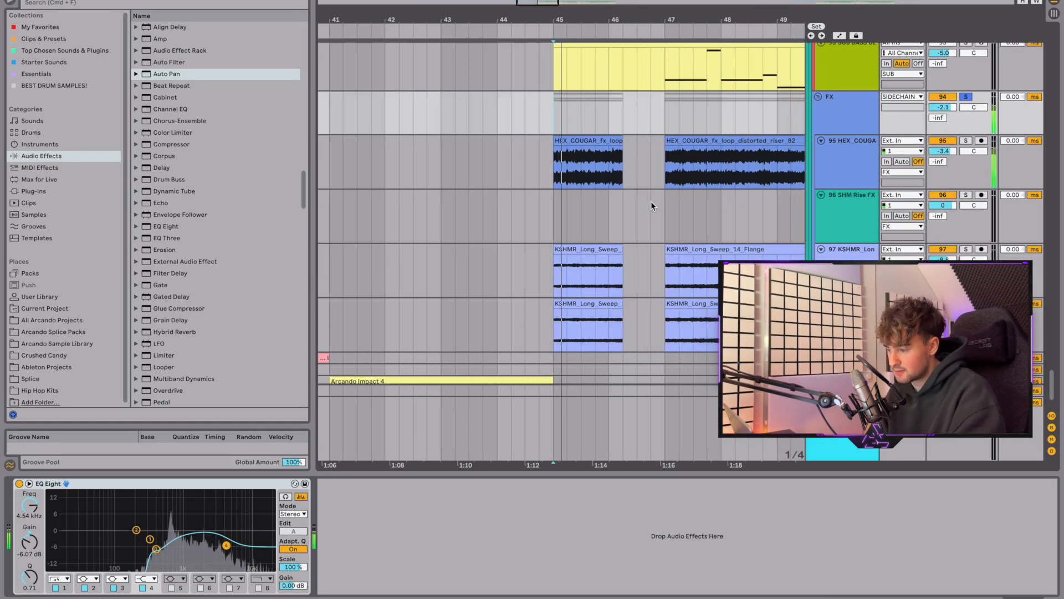
{"action": "scroll", "coordinate": [651, 201], "scroll_direction": "down", "scroll_amount": 2}
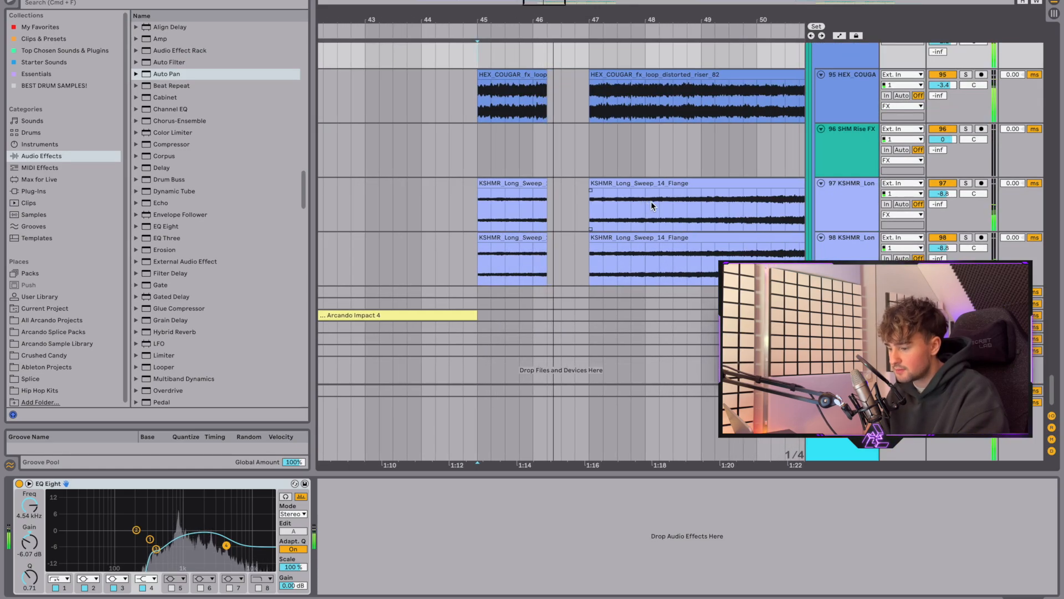
{"action": "scroll", "coordinate": [650, 201], "scroll_direction": "up", "scroll_amount": 2}
{"action": "scroll", "coordinate": [651, 201], "scroll_direction": "down", "scroll_amount": 2}
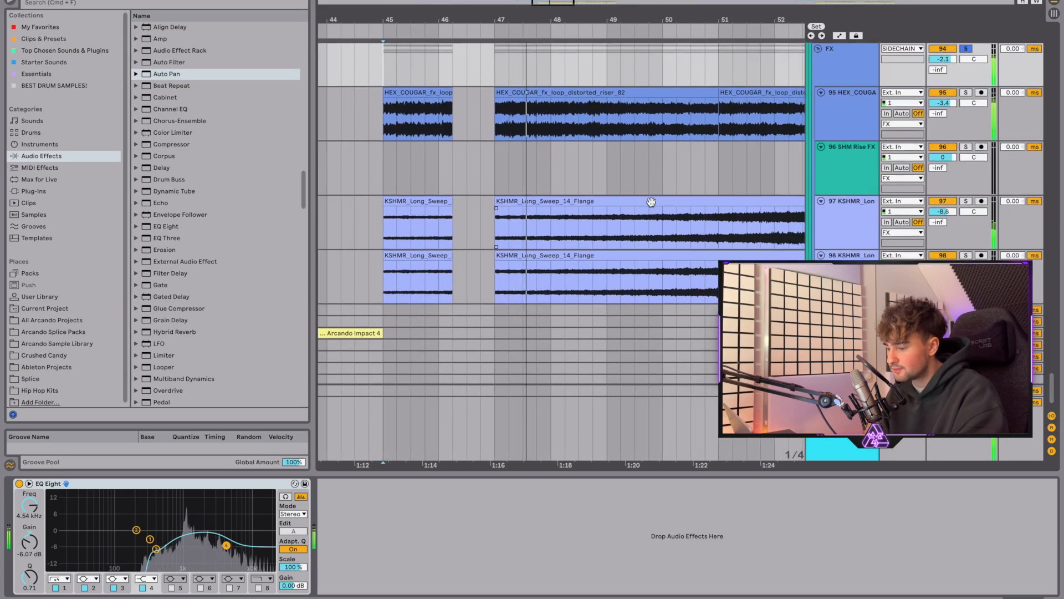
{"action": "scroll", "coordinate": [651, 201], "scroll_direction": "up", "scroll_amount": 2}
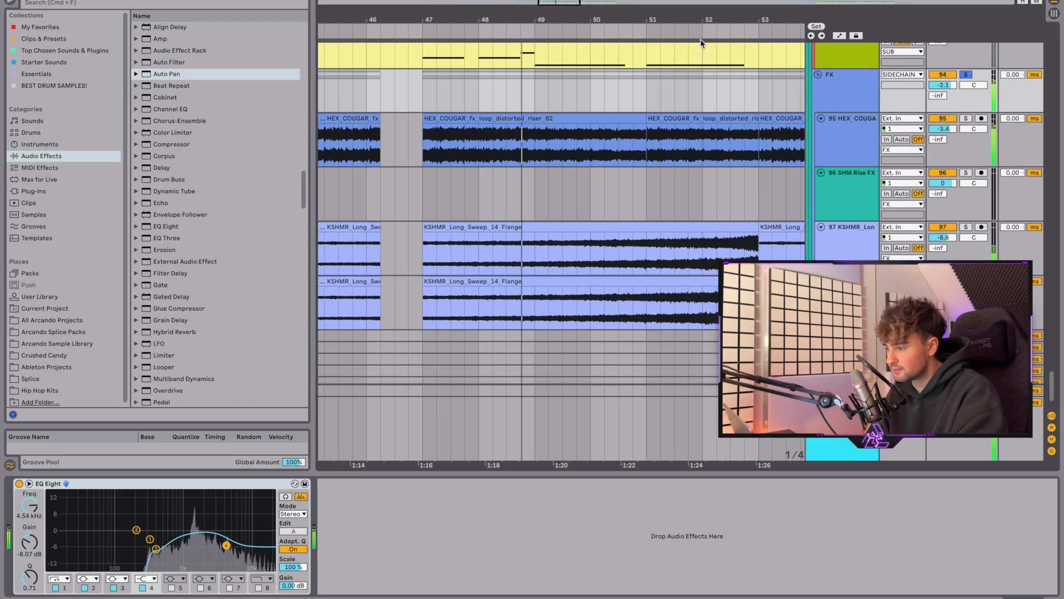
{"action": "left_click_drag", "start_coordinate": [700, 22], "coordinate": [700, 16]}
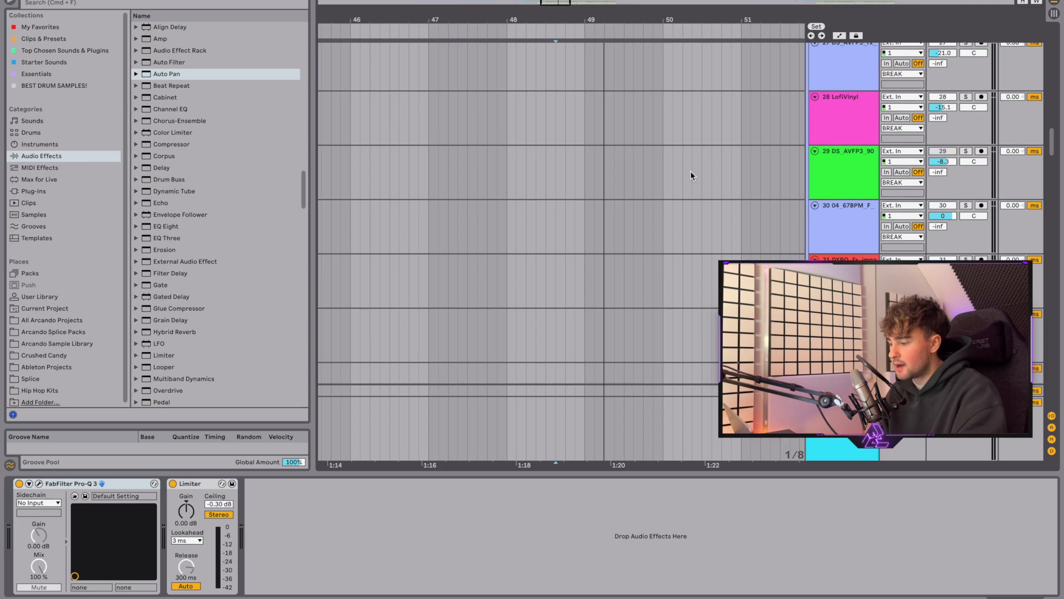
Play the soloed DS_BAE2 FX clip just before bar 49.
{"action": "scroll", "coordinate": [690, 171], "scroll_direction": "up", "scroll_amount": 5}
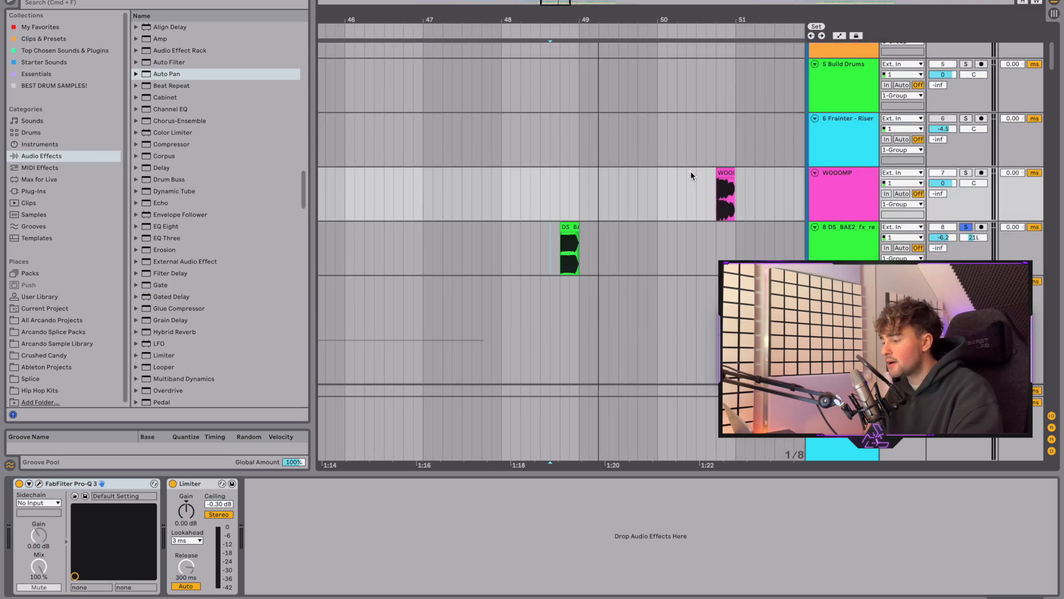
{"action": "scroll", "coordinate": [656, 230], "scroll_direction": "down", "scroll_amount": 5}
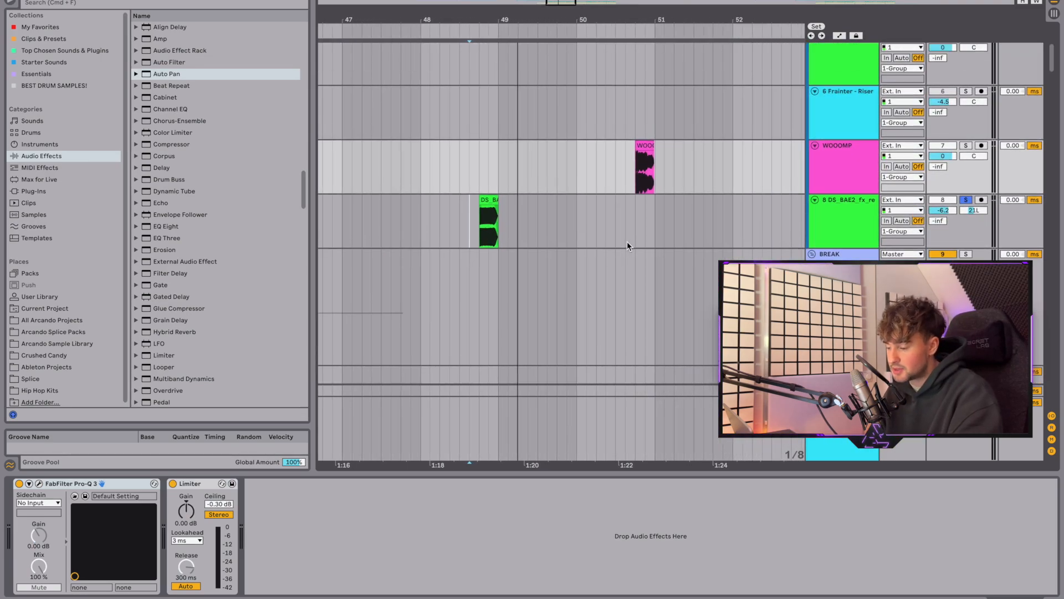
{"action": "left_click", "coordinate": [498, 230]}
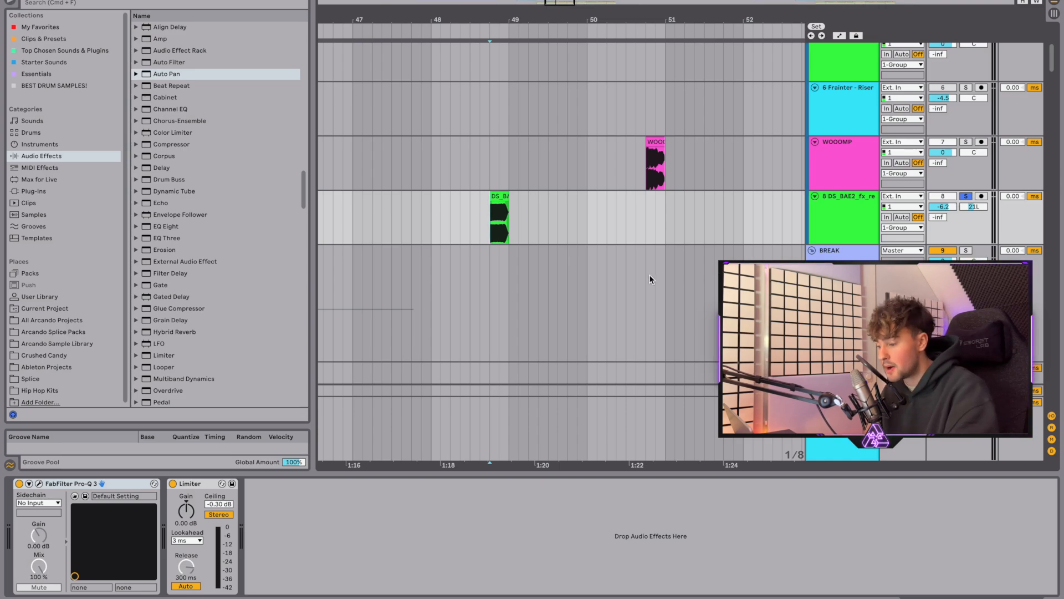
{"action": "key", "text": "space"}
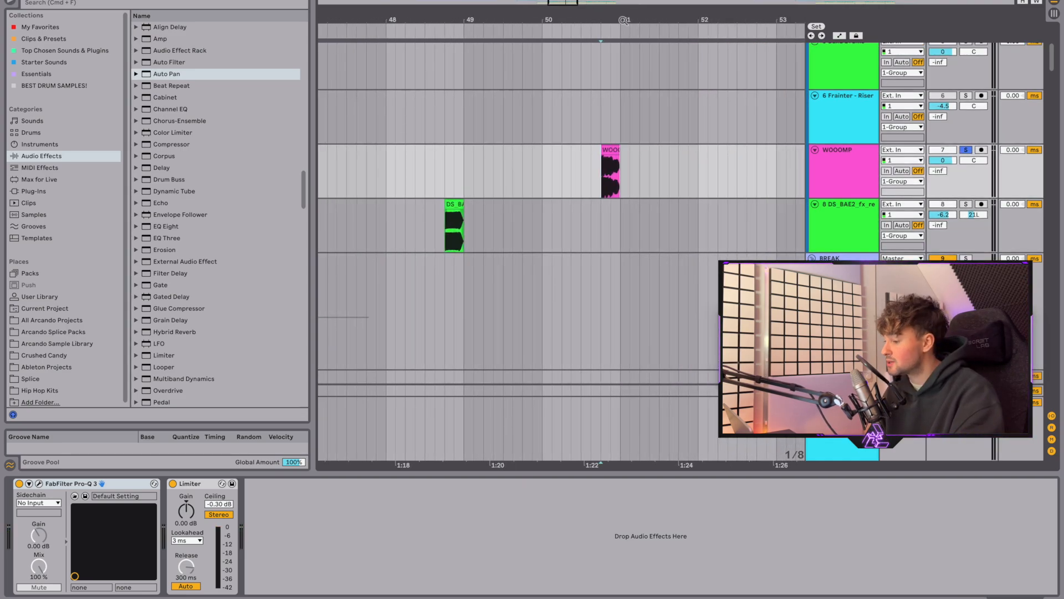
Audition the soloed WOOOMP clip from bar 50.4, stop playback and unsolo its track.
{"action": "left_click_drag", "start_coordinate": [624, 20], "coordinate": [624, 74]}
{"action": "scroll", "coordinate": [743, 227], "scroll_direction": "up", "scroll_amount": 1}
{"action": "key", "text": "space"}
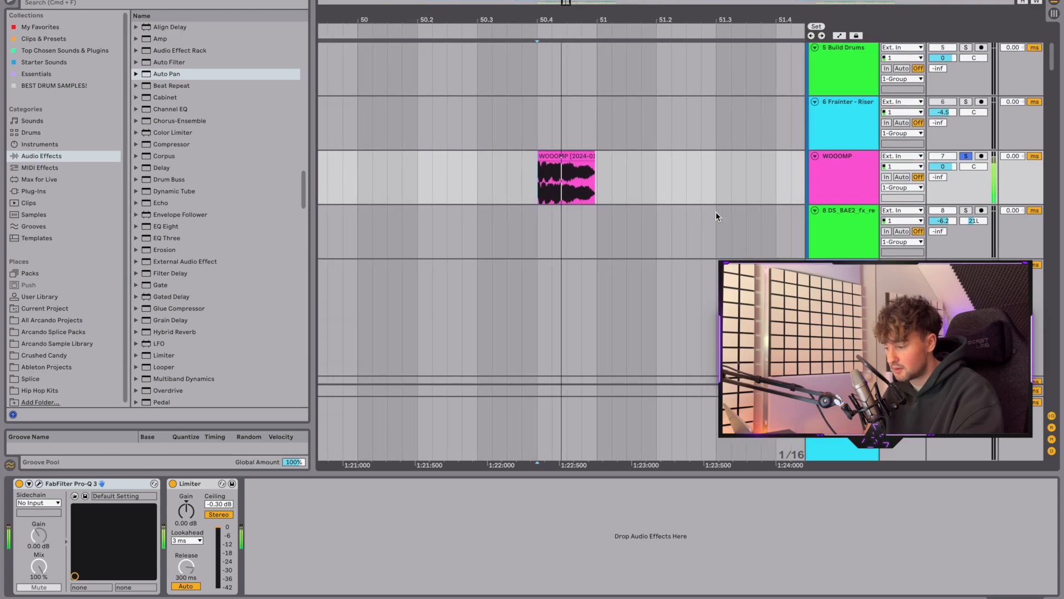
{"action": "left_click_drag", "start_coordinate": [668, 21], "coordinate": [668, 1]}
{"action": "key", "text": "space"}
{"action": "left_click", "coordinate": [566, 183]}
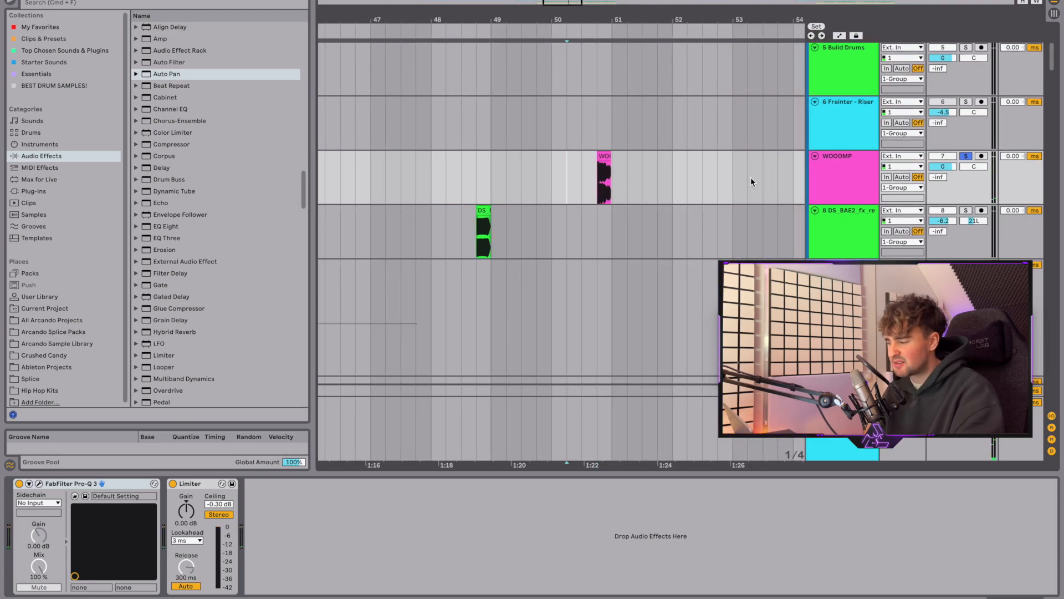
{"action": "left_click", "coordinate": [965, 156]}
{"action": "scroll", "coordinate": [694, 173], "scroll_direction": "up", "scroll_amount": 4}
{"action": "scroll", "coordinate": [694, 172], "scroll_direction": "down", "scroll_amount": 6}
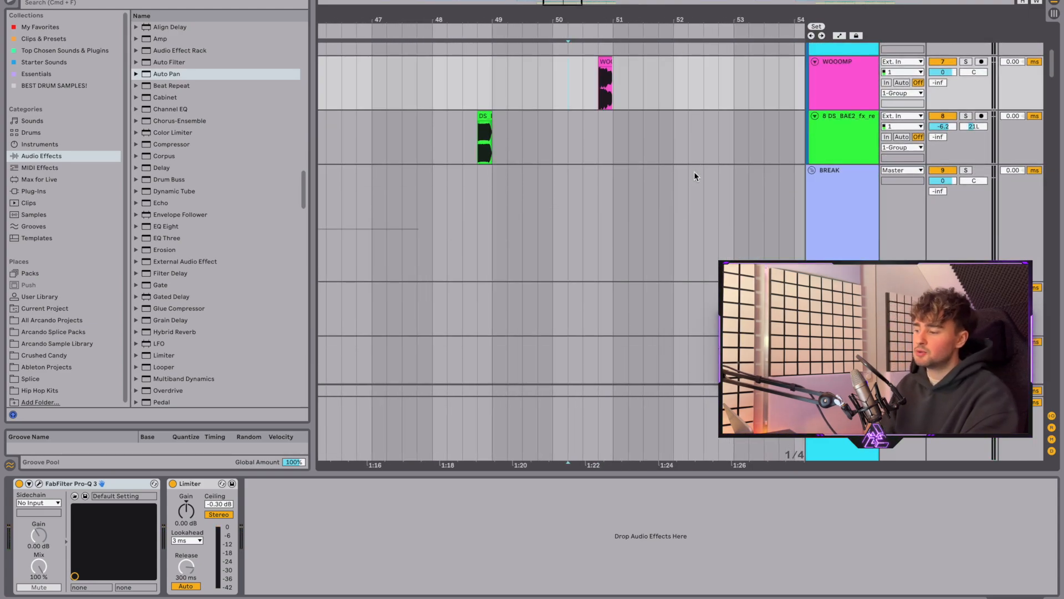
{"action": "scroll", "coordinate": [694, 172], "scroll_direction": "left", "scroll_amount": 1}
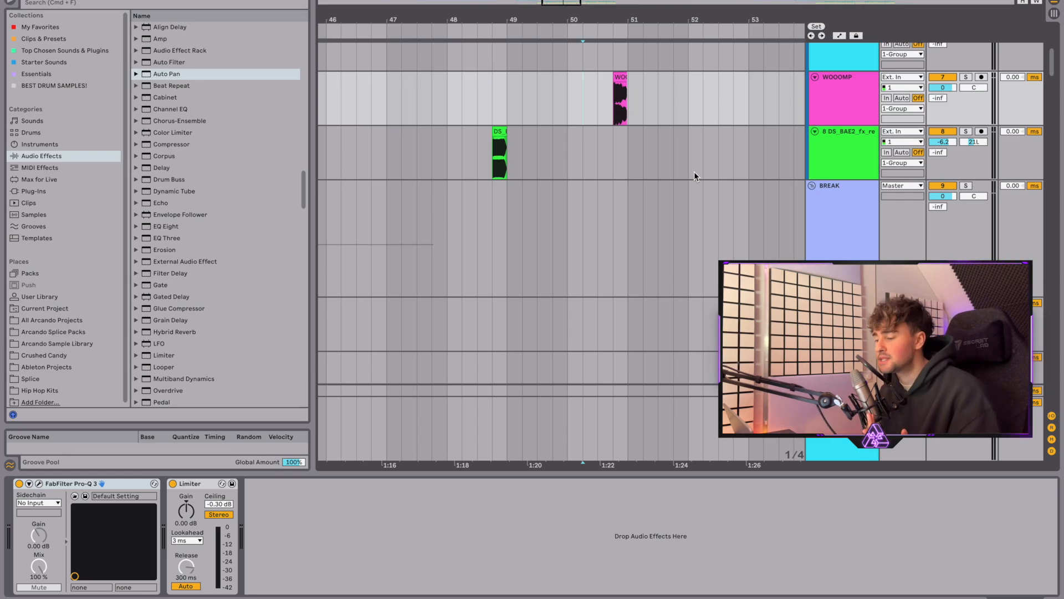
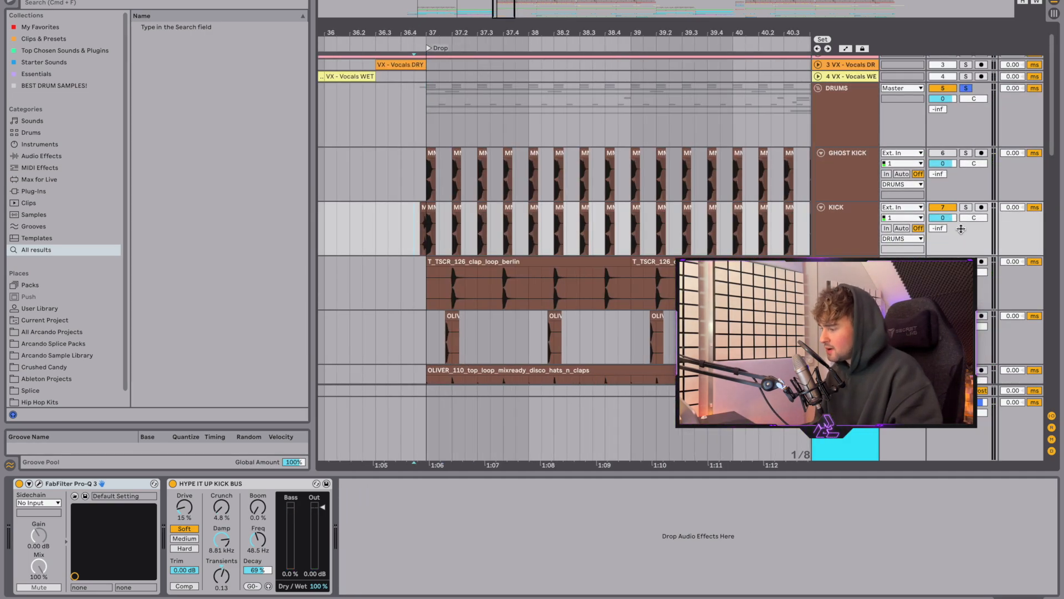
Solo the KICK track in the DRUMS group and play it from just before the Drop at bar 37.
{"action": "left_click", "coordinate": [965, 207]}
{"action": "left_click", "coordinate": [836, 226]}
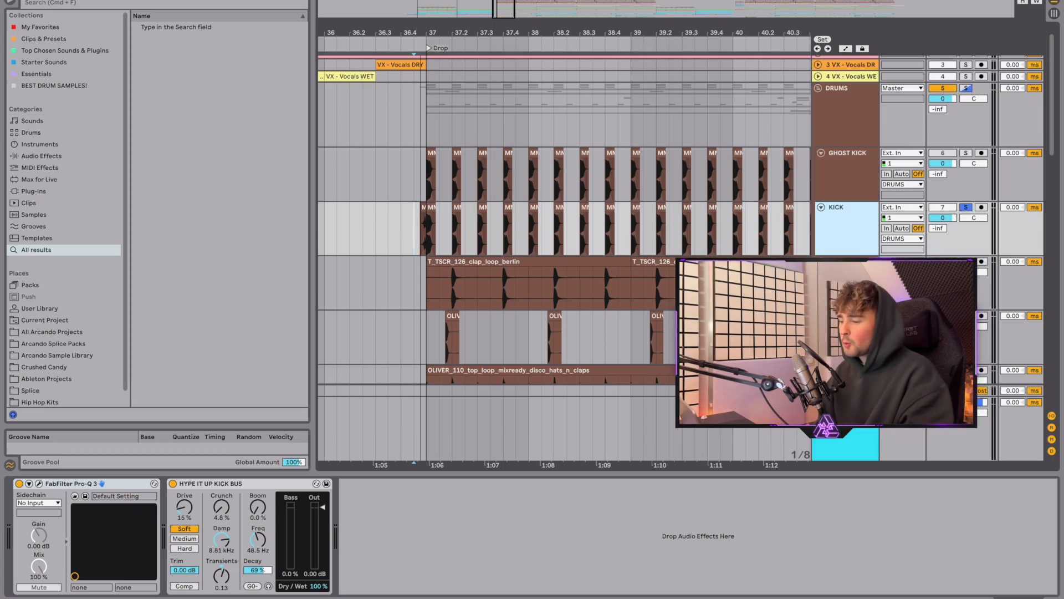
{"action": "mouse_move", "coordinate": [422, 32]}
{"action": "left_mouse_down"}
{"action": "mouse_move", "coordinate": [421, 105]}
{"action": "mouse_move", "coordinate": [421, 32]}
{"action": "left_mouse_up"}
{"action": "key", "text": "space"}
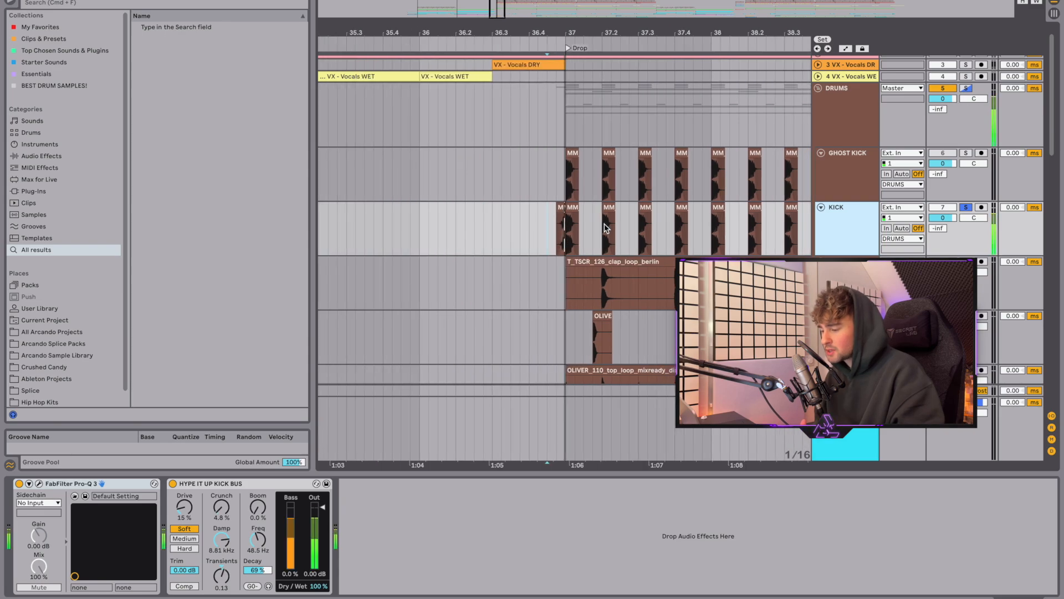
{"action": "key", "text": "space"}
{"action": "left_click", "coordinate": [409, 232]}
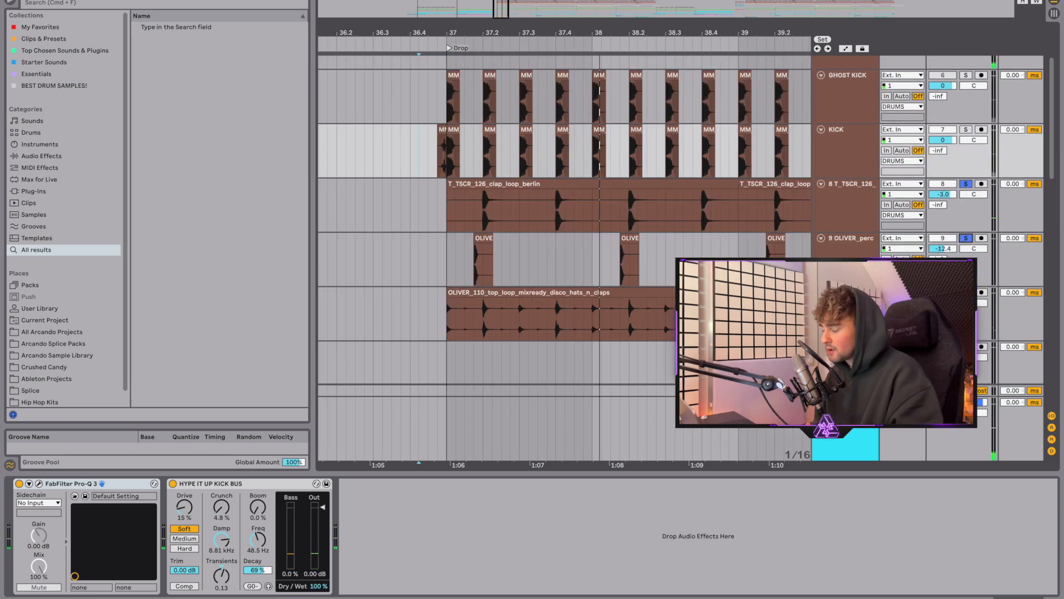
Play the soloed clap loop and OLIVER percussion tracks together from the Drop at bar 37.
{"action": "left_click", "coordinate": [447, 217]}
{"action": "scroll", "coordinate": [651, 296], "scroll_direction": "down", "scroll_amount": 1}
{"action": "key", "text": "space"}
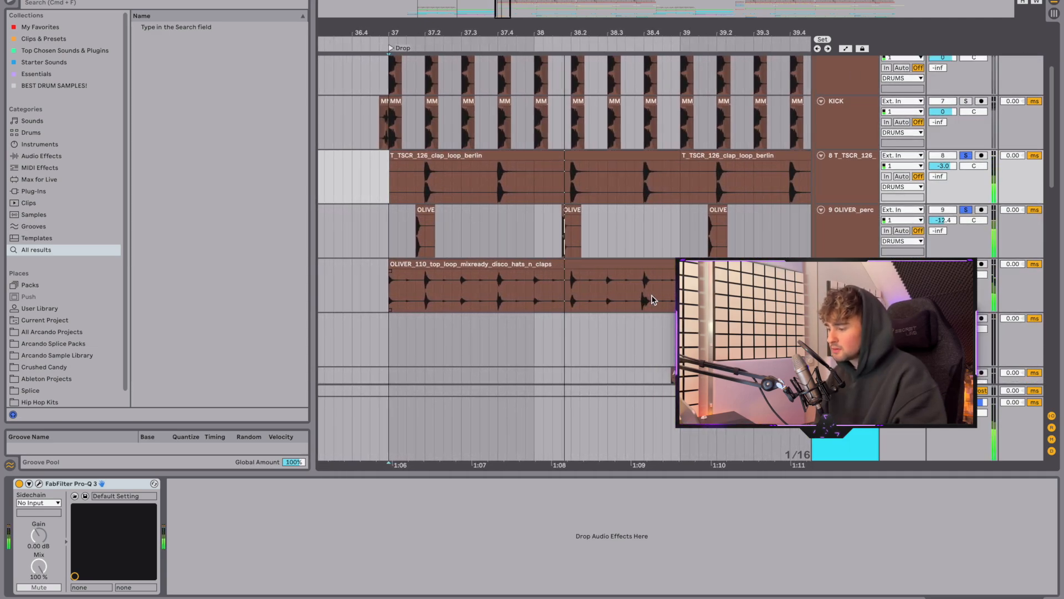
Audition the remaining drum layers soloed from the Drop, including XLNT-Cartel, the shaker and tambourine loop and the SO_SM_83 clap loop, and clear their solos.
{"action": "scroll", "coordinate": [968, 237], "scroll_direction": "down", "scroll_amount": 5}
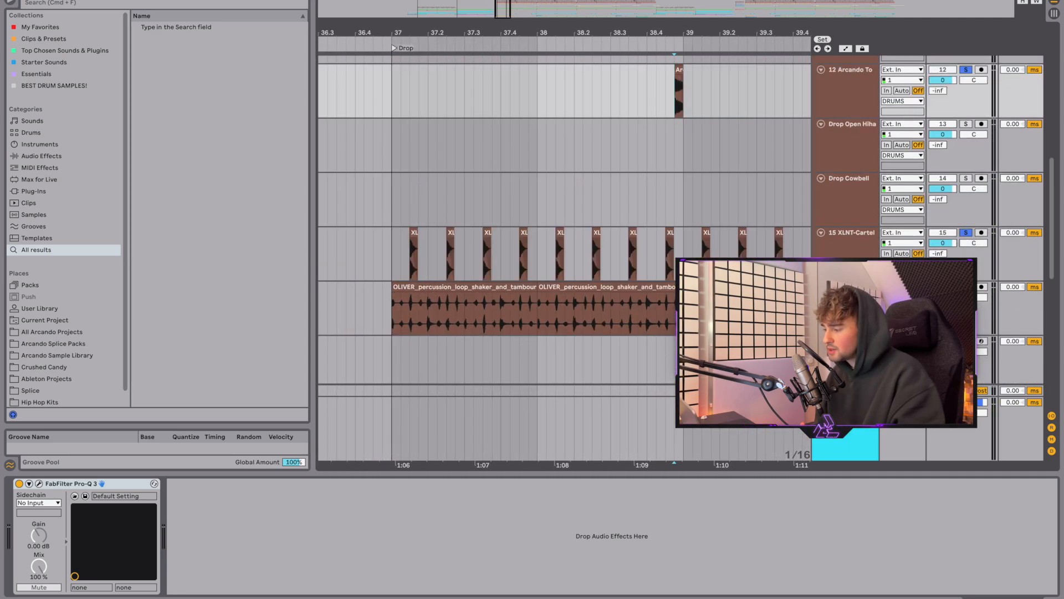
{"action": "scroll", "coordinate": [604, 180], "scroll_direction": "up", "scroll_amount": 1}
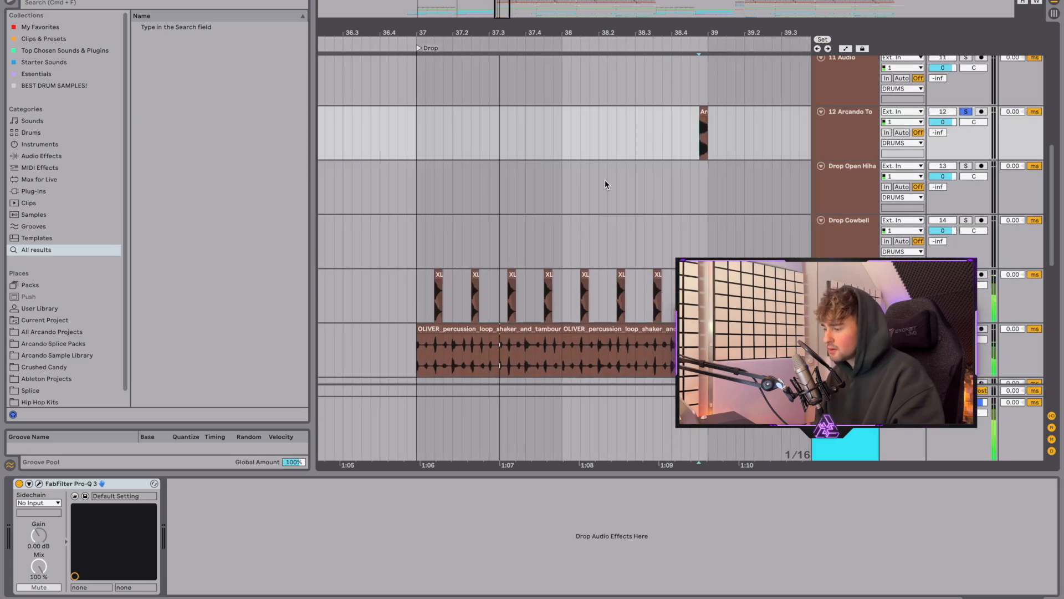
{"action": "scroll", "coordinate": [604, 180], "scroll_direction": "down", "scroll_amount": 5}
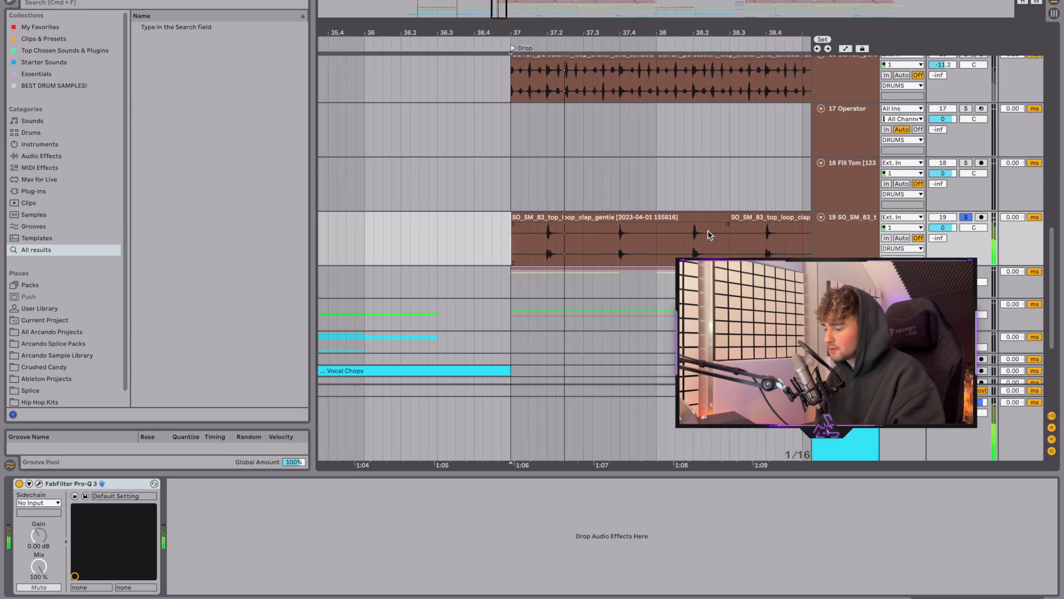
{"action": "scroll", "coordinate": [708, 234], "scroll_direction": "up", "scroll_amount": 10}
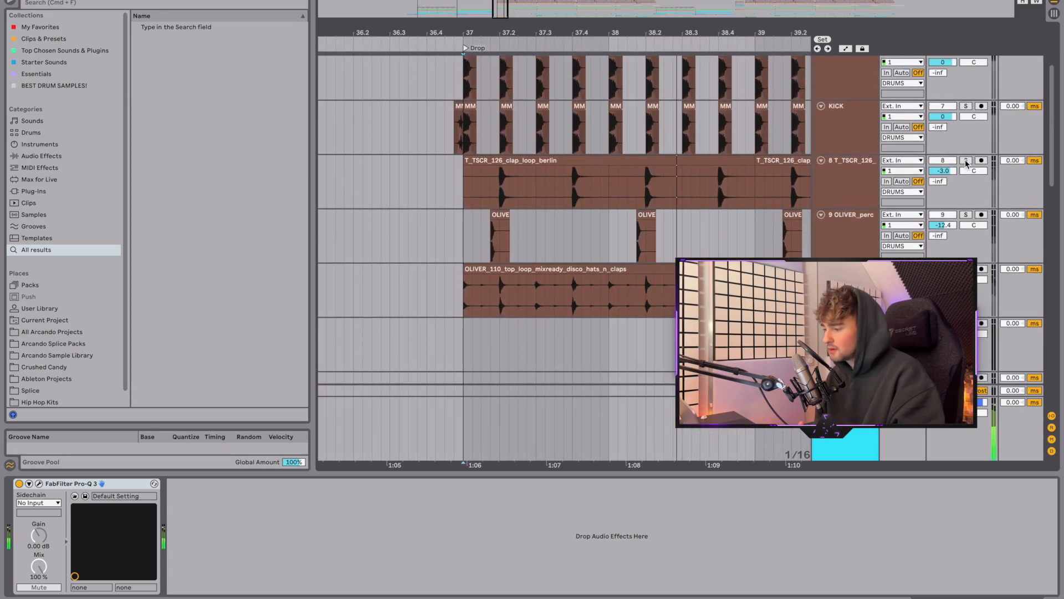
{"action": "scroll", "coordinate": [642, 174], "scroll_direction": "up", "scroll_amount": 4}
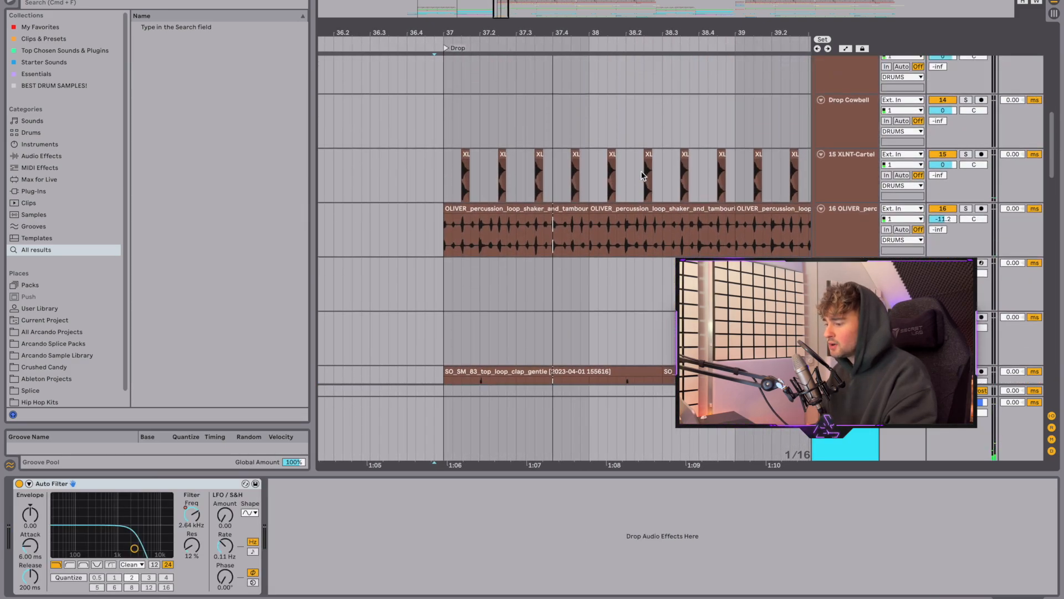
Examine the SIDECHAIN group's bass and vocal tracks across the whole drop.
{"action": "scroll", "coordinate": [642, 176], "scroll_direction": "down", "scroll_amount": 8}
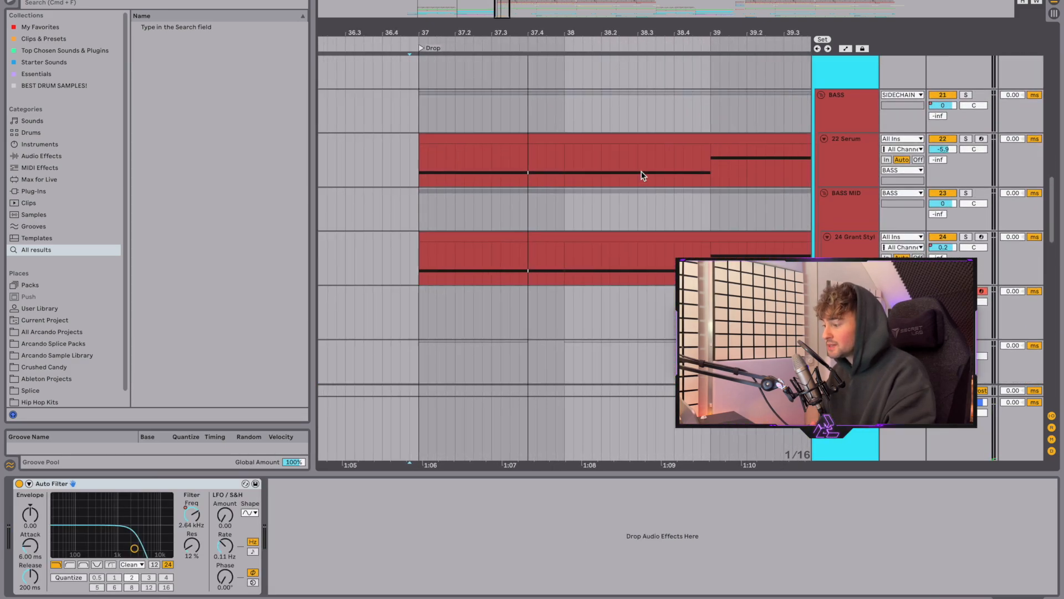
{"action": "left_click_drag", "start_coordinate": [657, 34], "coordinate": [657, 6]}
{"action": "scroll", "coordinate": [657, 166], "scroll_direction": "down", "scroll_amount": 2}
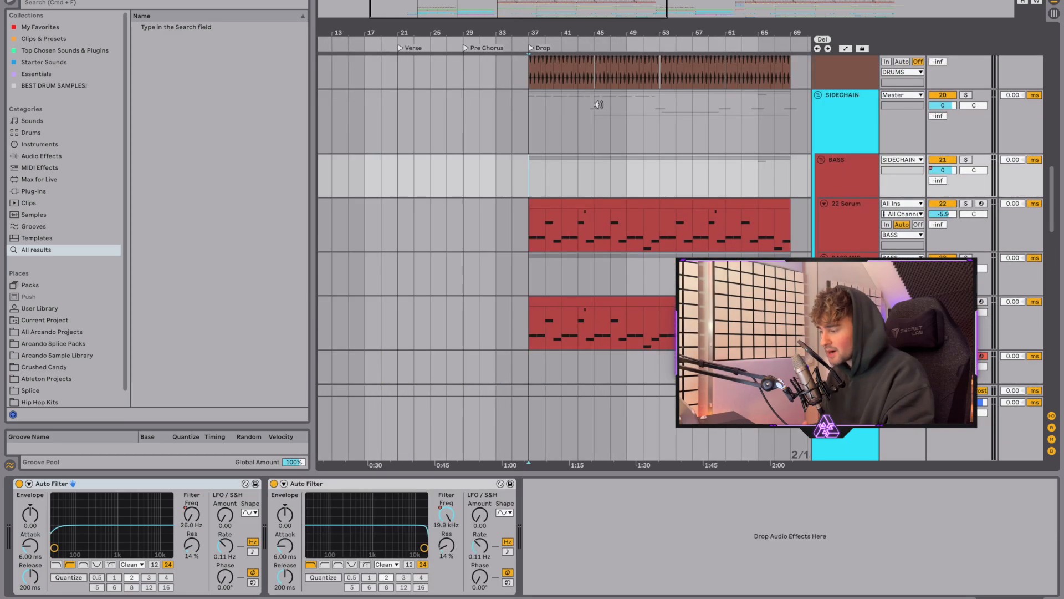
{"action": "scroll", "coordinate": [740, 241], "scroll_direction": "down", "scroll_amount": 9}
{"action": "scroll", "coordinate": [741, 241], "scroll_direction": "down", "scroll_amount": 15}
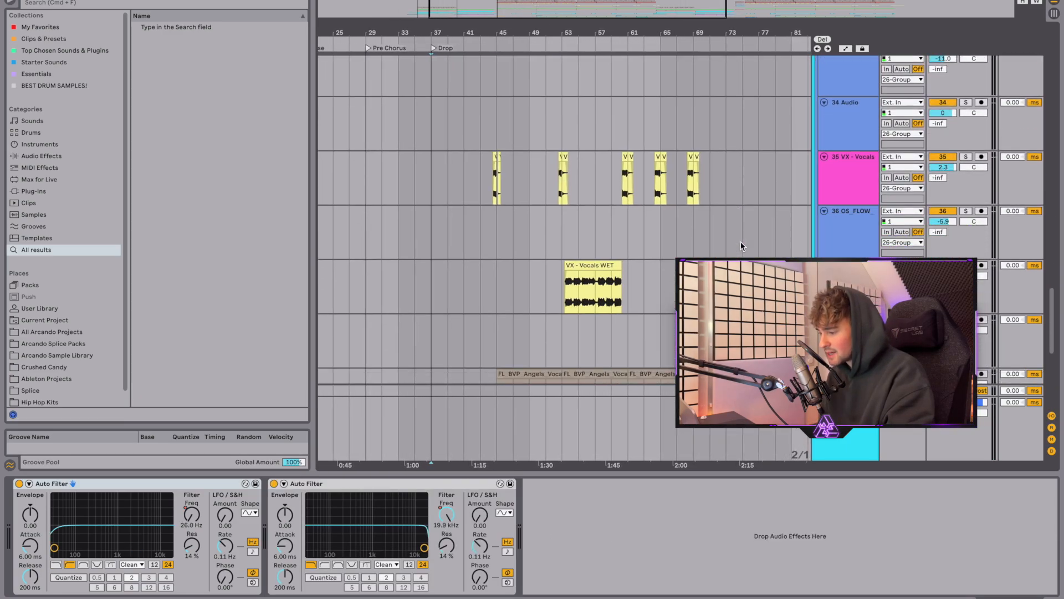
{"action": "scroll", "coordinate": [741, 241], "scroll_direction": "up", "scroll_amount": 17}
{"action": "scroll", "coordinate": [740, 241], "scroll_direction": "up", "scroll_amount": 5}
{"action": "scroll", "coordinate": [740, 241], "scroll_direction": "down", "scroll_amount": 9}
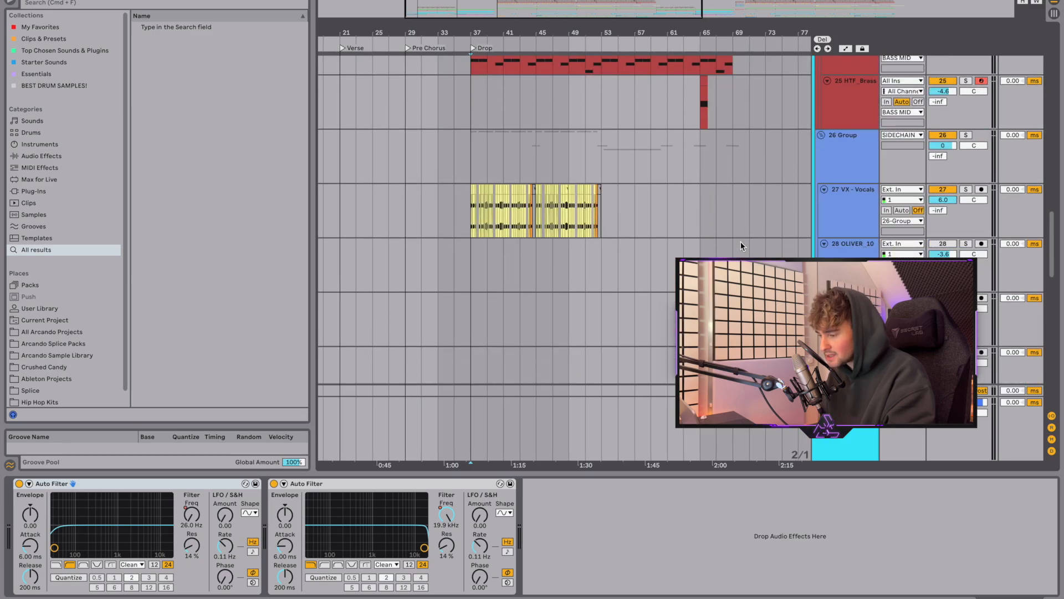
{"action": "scroll", "coordinate": [741, 241], "scroll_direction": "up", "scroll_amount": 2}
{"action": "scroll", "coordinate": [741, 241], "scroll_direction": "down", "scroll_amount": 10}
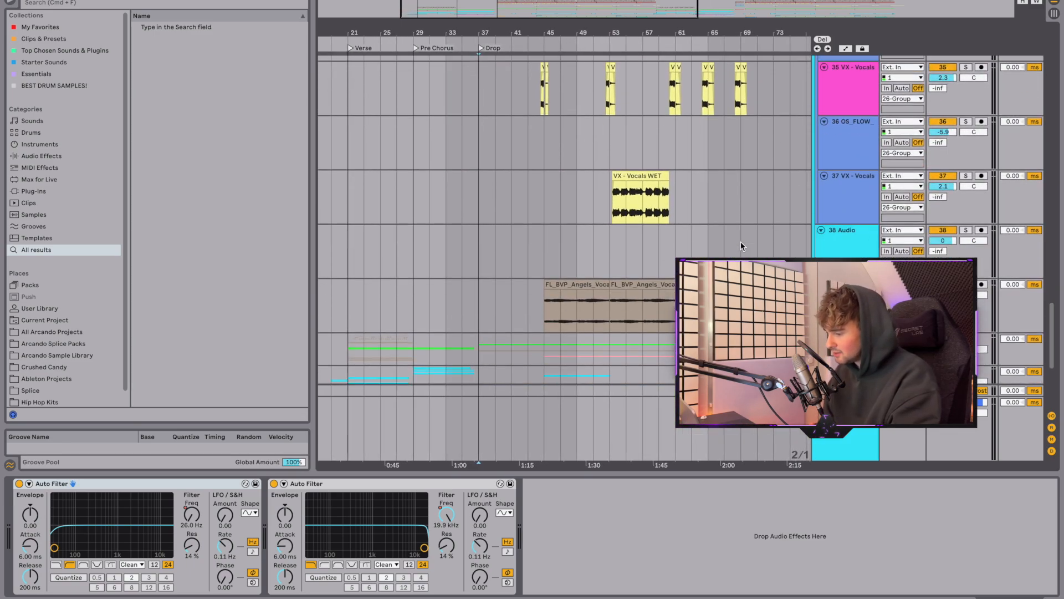
Play the soloed FL_BVP_Angels vocal track from bar 45 and inspect the LFOTool curve in its effect chain.
{"action": "left_click", "coordinate": [544, 321]}
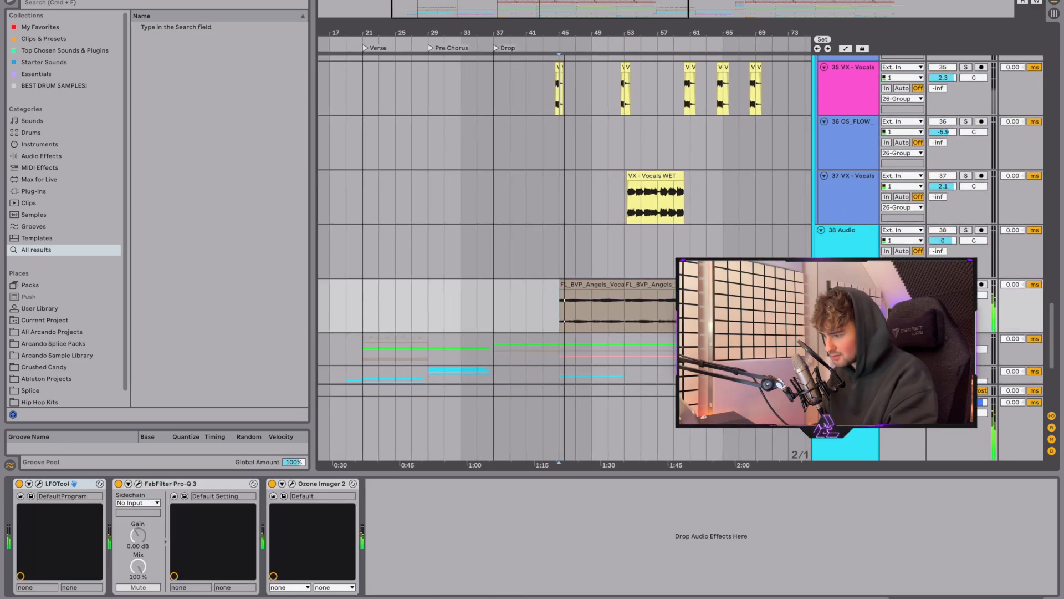
{"action": "left_click", "coordinate": [606, 285]}
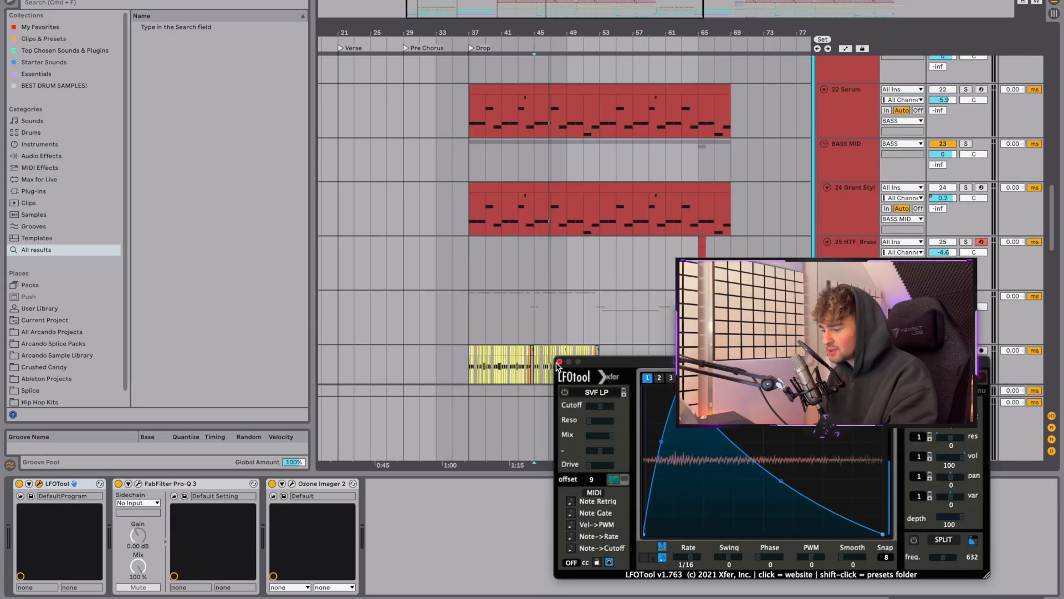
{"action": "left_click", "coordinate": [559, 363]}
Solo the Serum track in the BASS group and play it from the Drop at bar 37.
{"action": "scroll", "coordinate": [476, 174], "scroll_direction": "up", "scroll_amount": 1}
{"action": "left_click", "coordinate": [474, 149]}
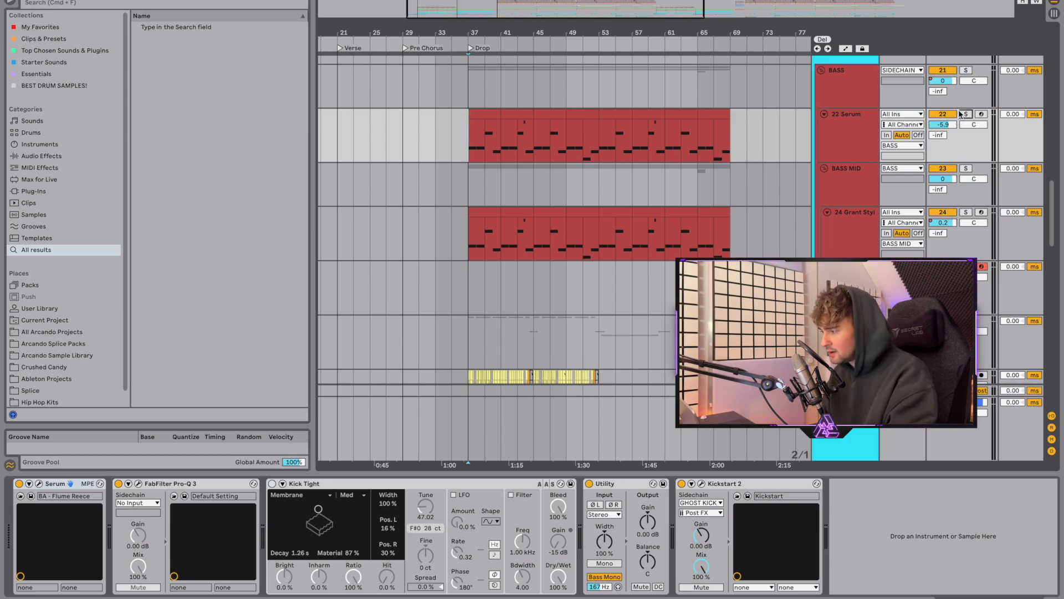
{"action": "key", "text": "space"}
Inspect the FabFilter Pro-Q 3 curve in the Serum bass track's effect chain and close the plug-in window.
{"action": "left_click", "coordinate": [846, 132]}
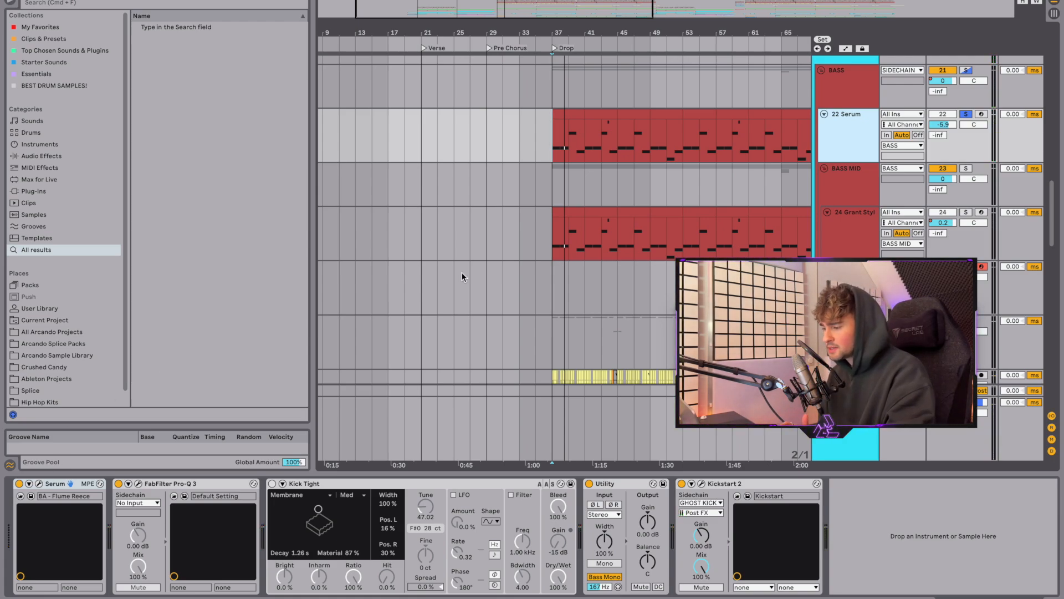
{"action": "left_click", "coordinate": [138, 484]}
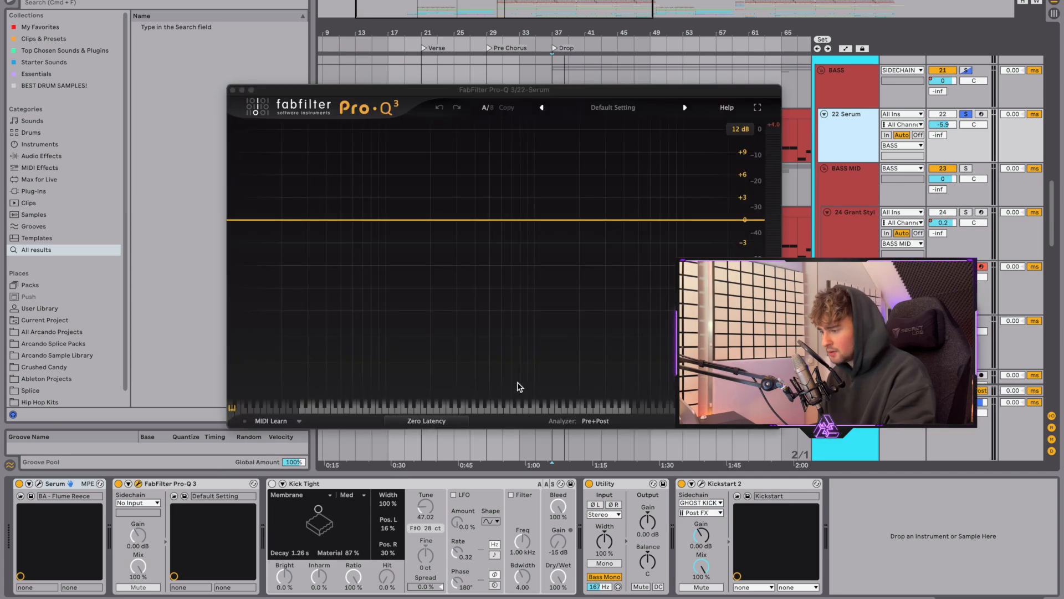
{"action": "left_click", "coordinate": [233, 90]}
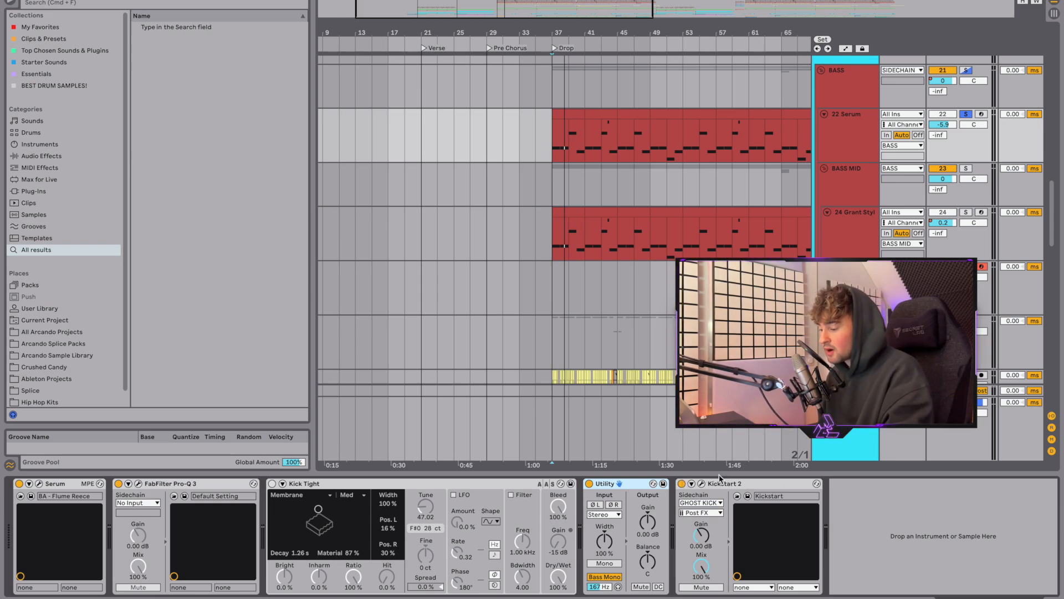
Solo the Grant Style Pluck Bass track in the BASS MID group and play it from the Drop.
{"action": "left_click", "coordinate": [860, 233]}
{"action": "left_click", "coordinate": [849, 145]}
{"action": "left_click", "coordinate": [851, 184]}
{"action": "left_click", "coordinate": [968, 213]}
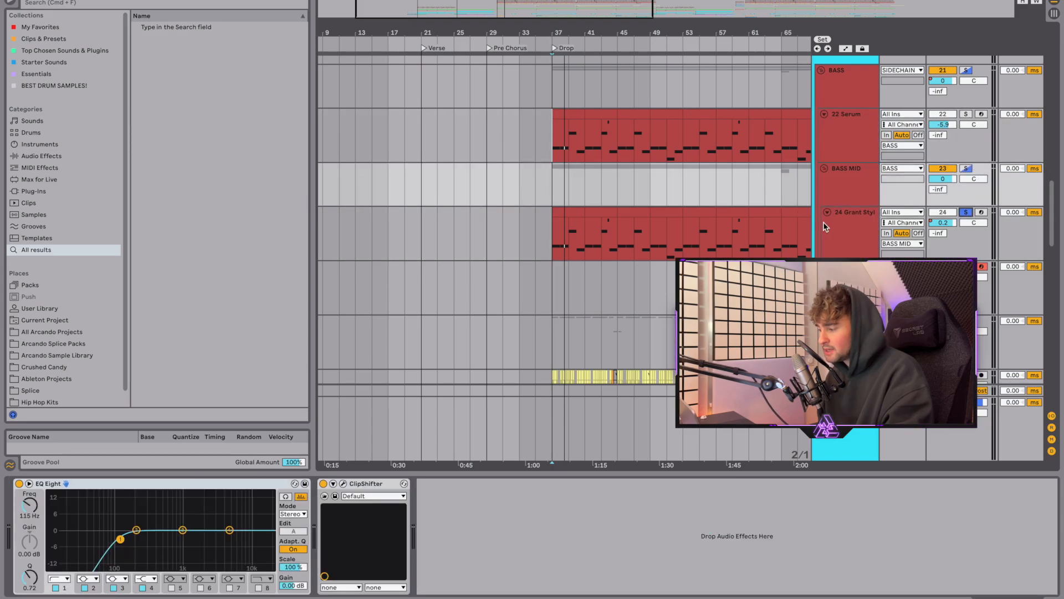
{"action": "key", "text": "space"}
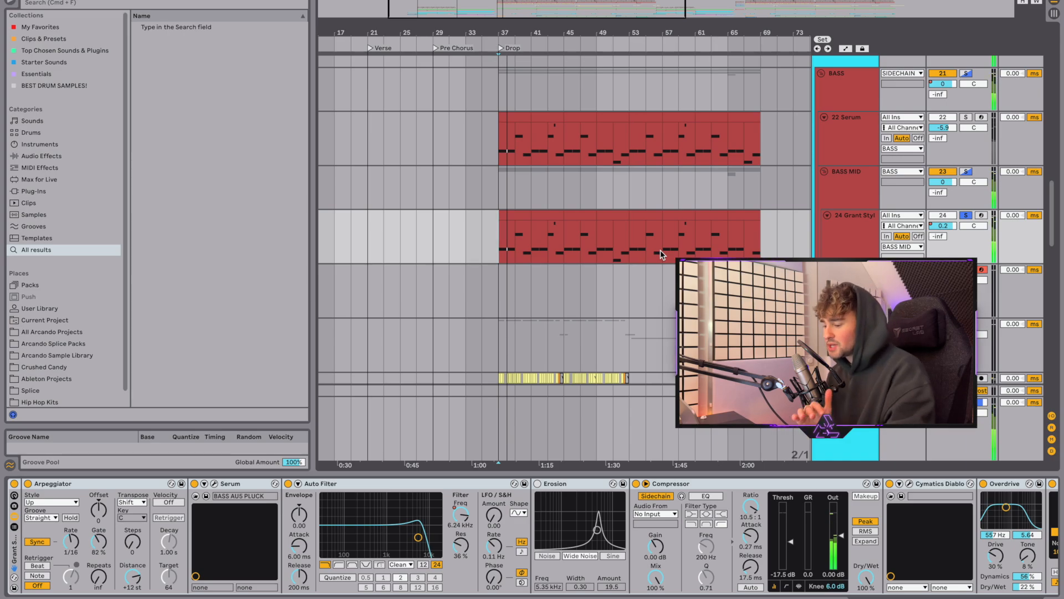
Inspect the pluck bass track's Serum patch, including its effects, and its Arpeggiator settings.
{"action": "left_click", "coordinate": [213, 484]}
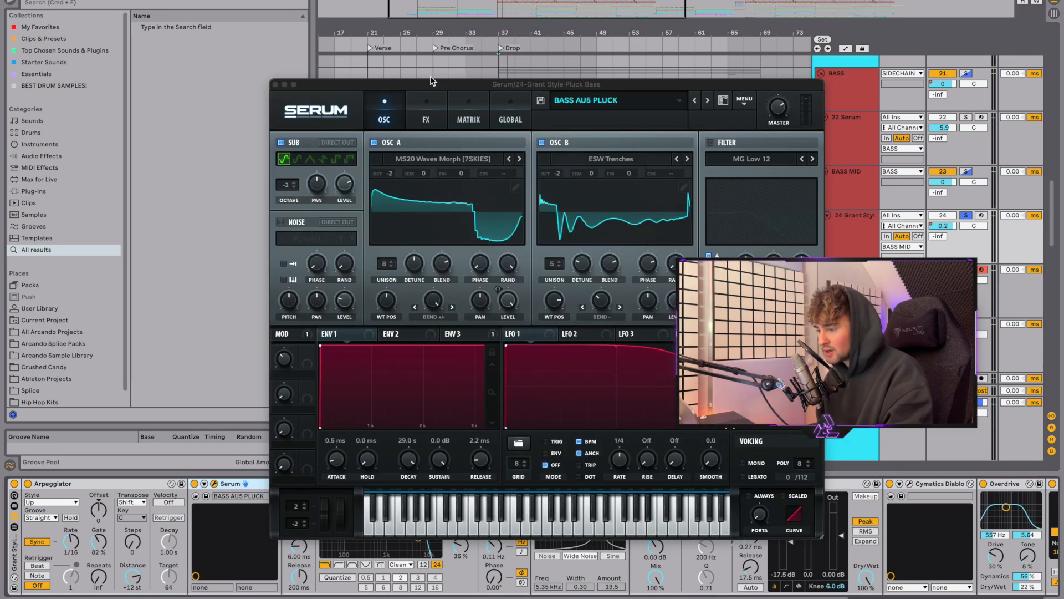
{"action": "left_click", "coordinate": [427, 114]}
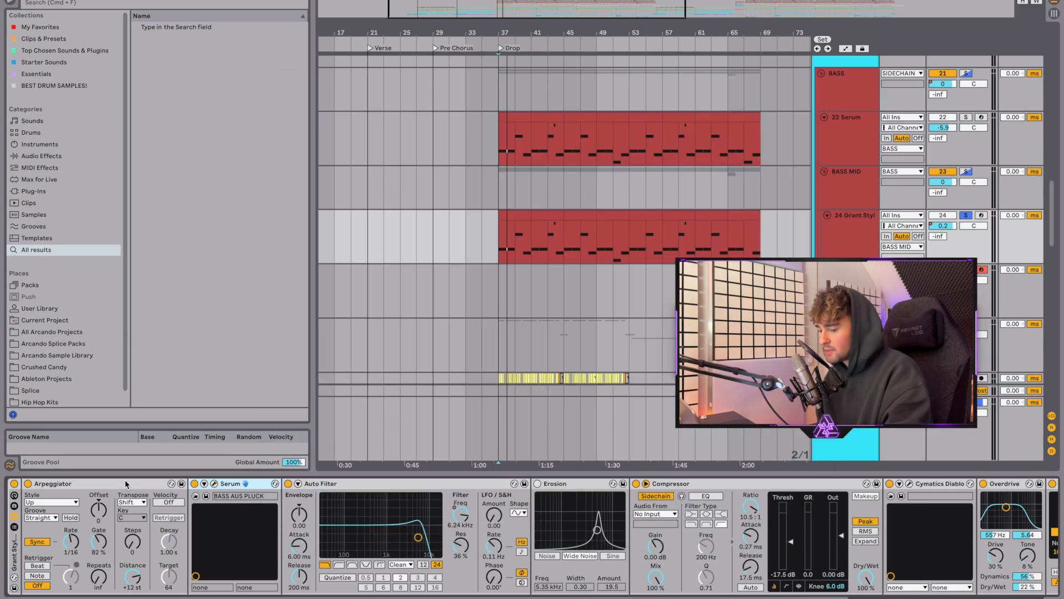
{"action": "left_click", "coordinate": [127, 486]}
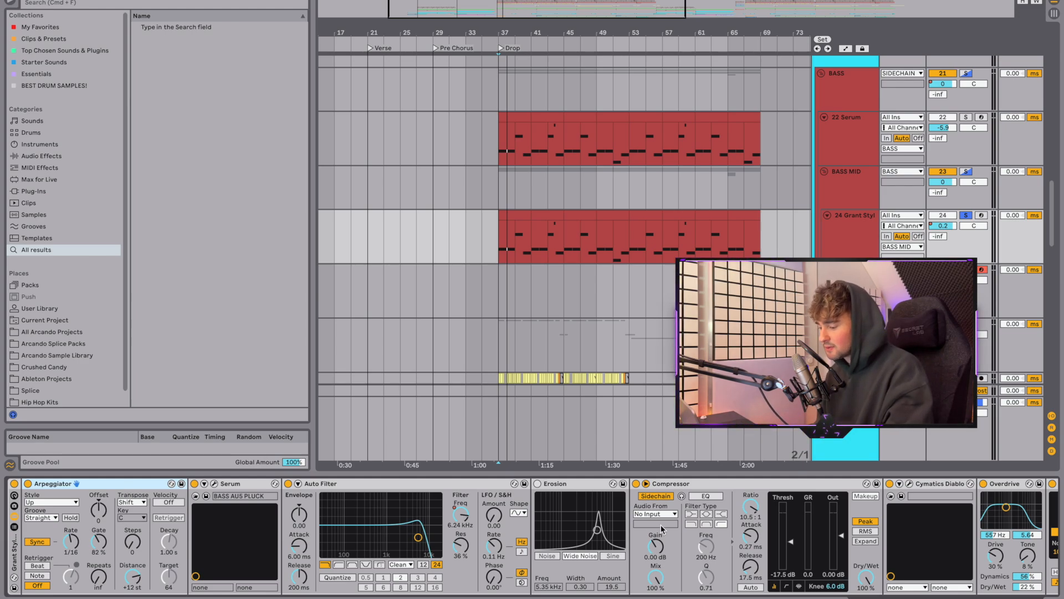
Inspect the Cymatics Diablo settings in the pluck bass track's effect chain and close the plug-in window.
{"action": "scroll", "coordinate": [663, 529], "scroll_direction": "right", "scroll_amount": 10}
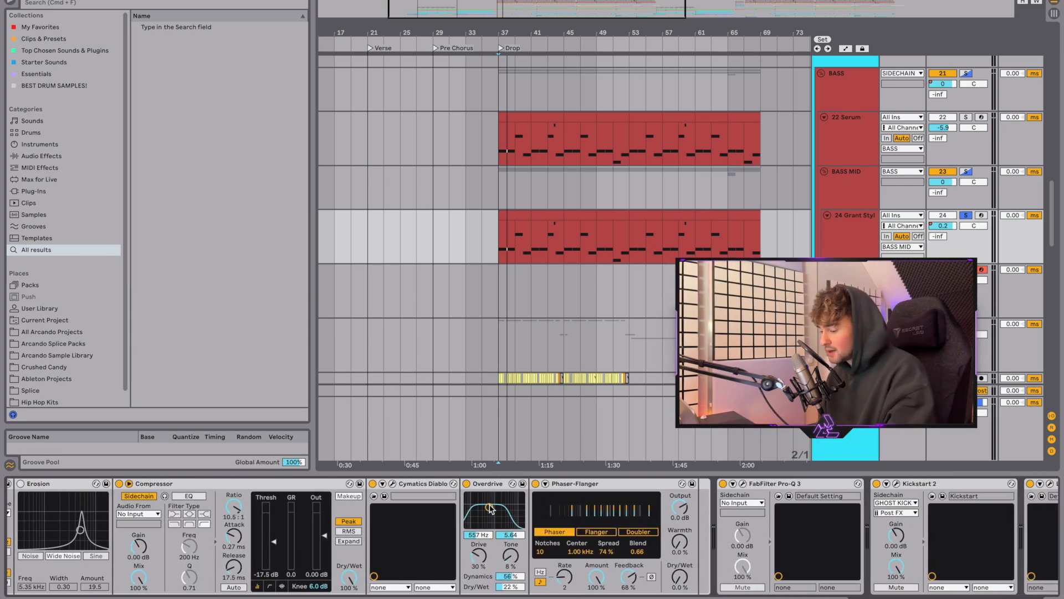
{"action": "scroll", "coordinate": [490, 508], "scroll_direction": "right", "scroll_amount": 1}
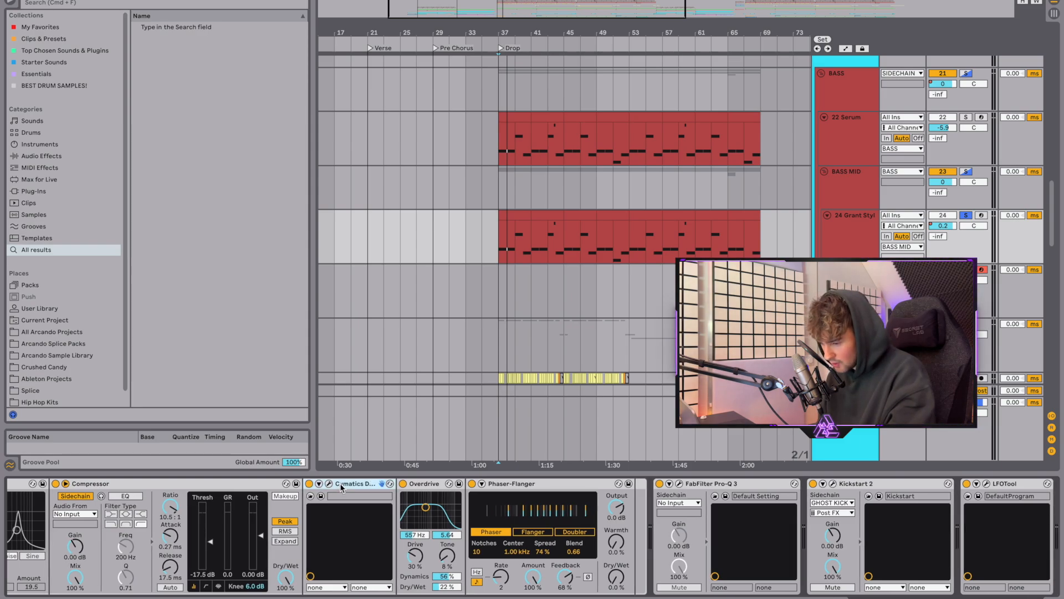
{"action": "left_click", "coordinate": [330, 485]}
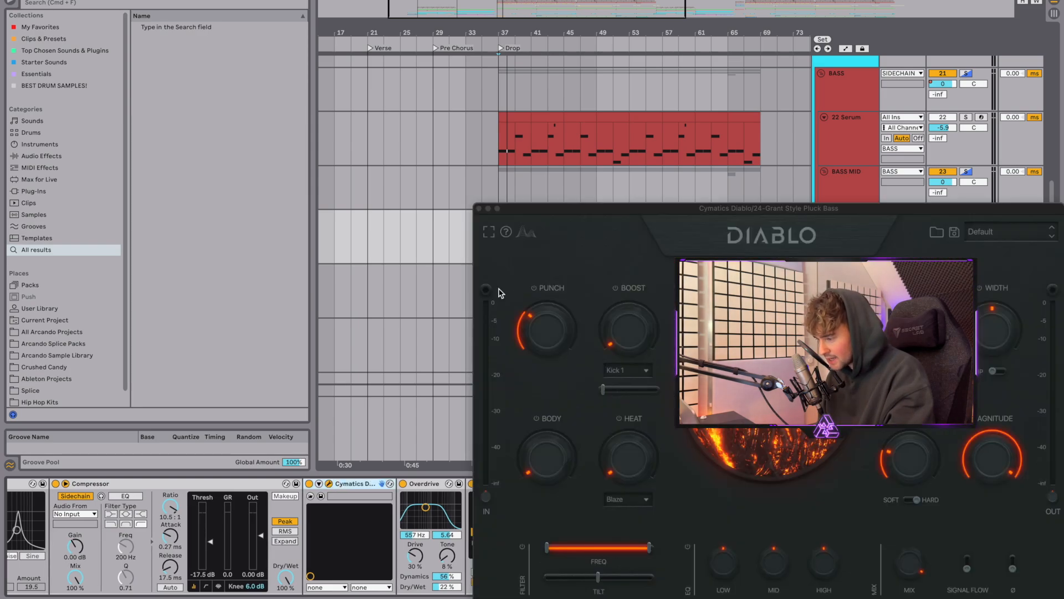
{"action": "left_click_drag", "start_coordinate": [698, 213], "coordinate": [477, 131]}
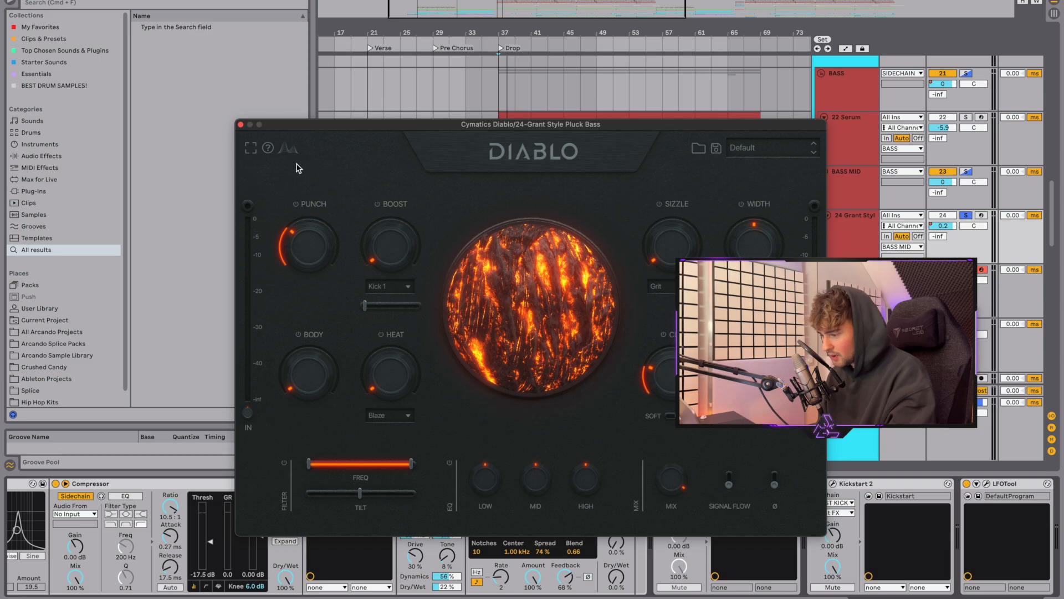
{"action": "left_click", "coordinate": [241, 125]}
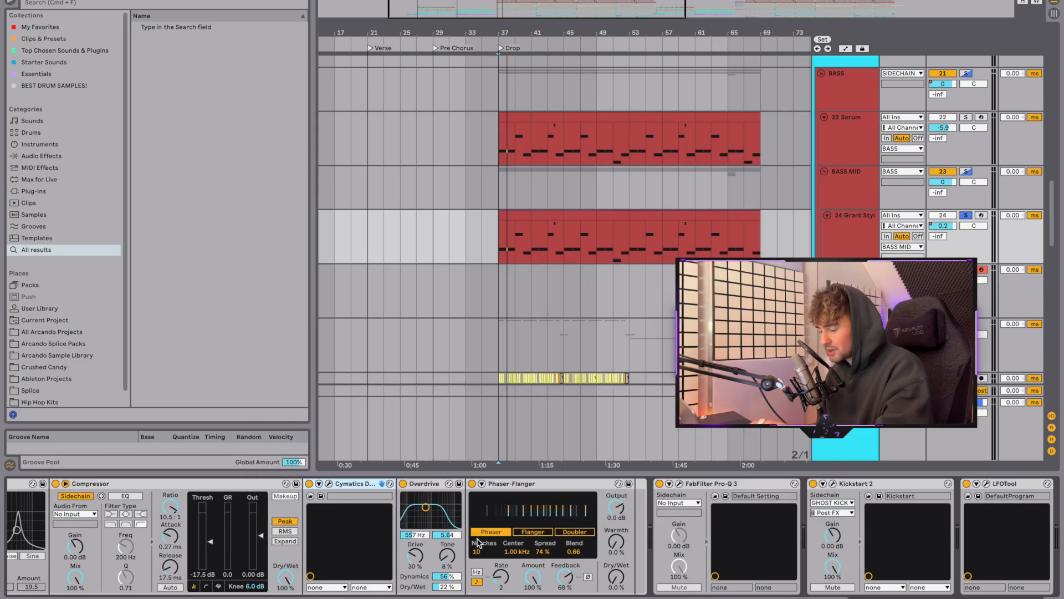
Review the pluck bass's remaining effects, inspect its LFOTool curve against the bass clip, and close the plug-in window.
{"action": "scroll", "coordinate": [438, 482], "scroll_direction": "right", "scroll_amount": 3}
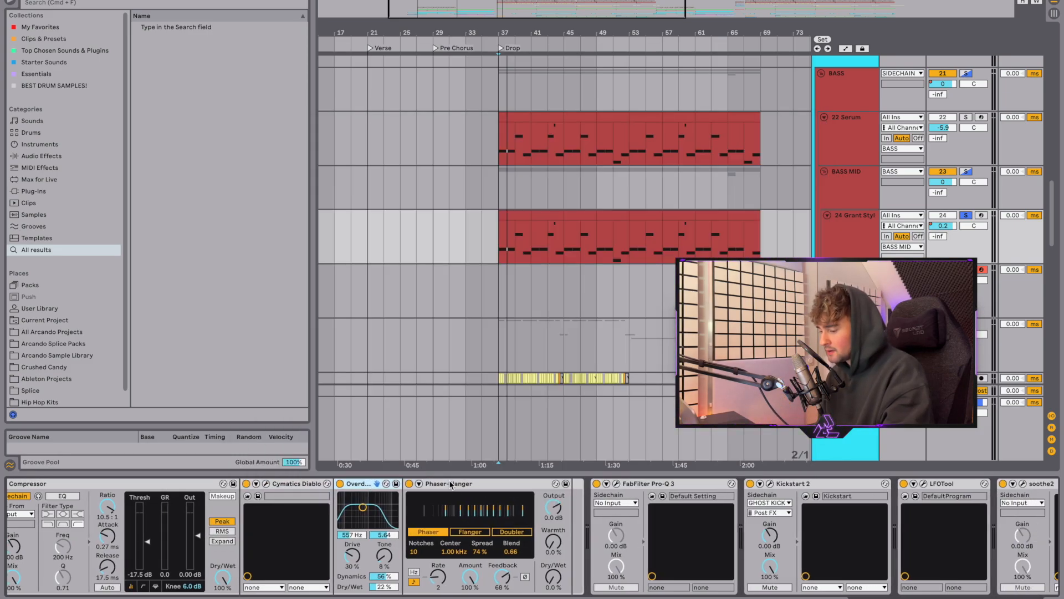
{"action": "scroll", "coordinate": [719, 531], "scroll_direction": "right", "scroll_amount": 5}
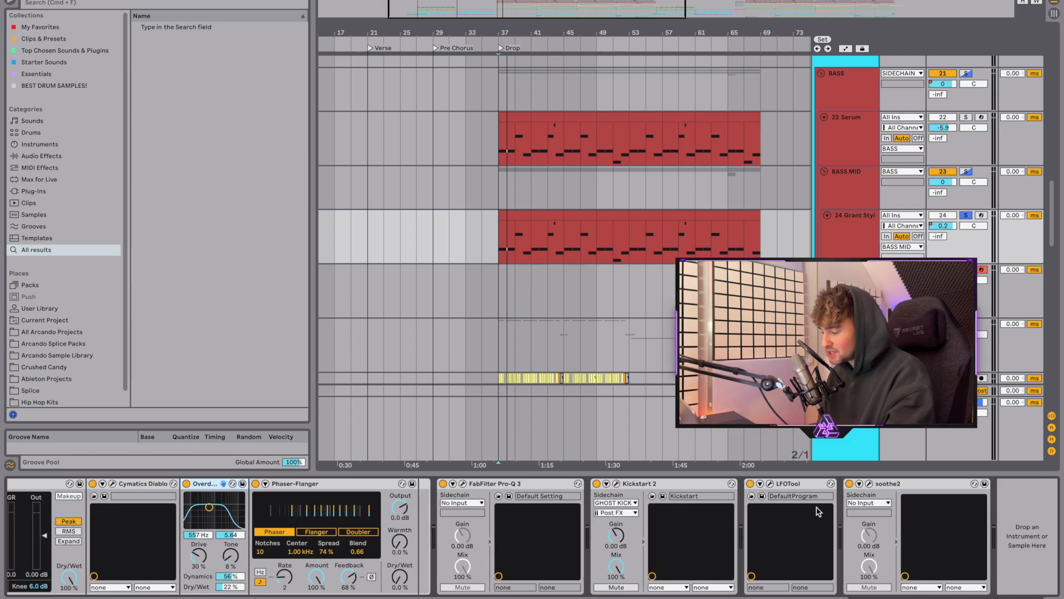
{"action": "left_click", "coordinate": [771, 484]}
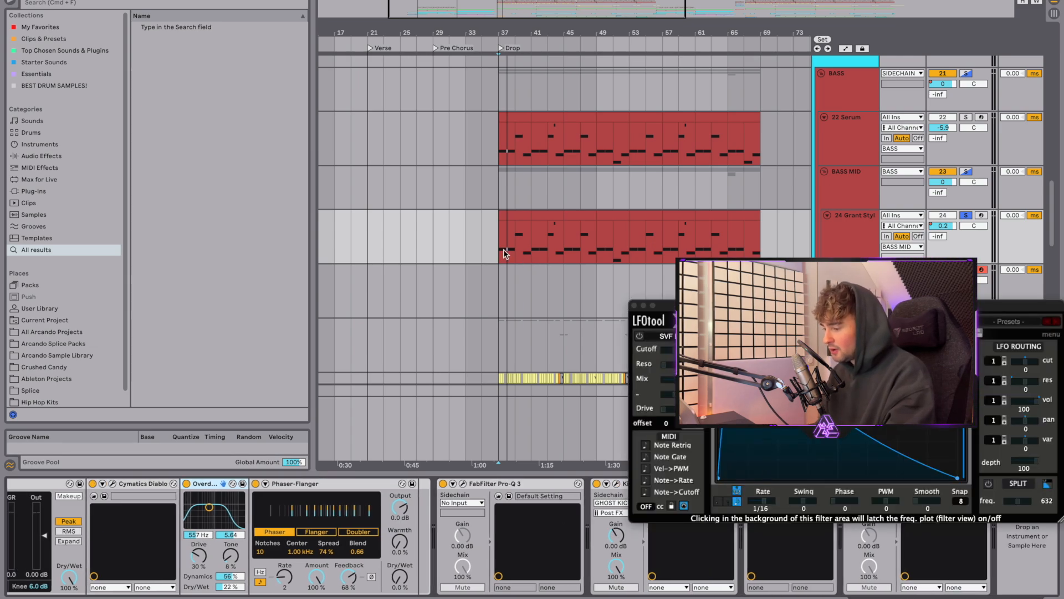
{"action": "scroll", "coordinate": [504, 253], "scroll_direction": "left", "scroll_amount": 3}
{"action": "left_click_drag", "start_coordinate": [809, 306], "coordinate": [275, 247]}
{"action": "scroll", "coordinate": [613, 284], "scroll_direction": "down", "scroll_amount": 3}
{"action": "scroll", "coordinate": [613, 284], "scroll_direction": "left", "scroll_amount": 1}
{"action": "key", "text": "super+w"}
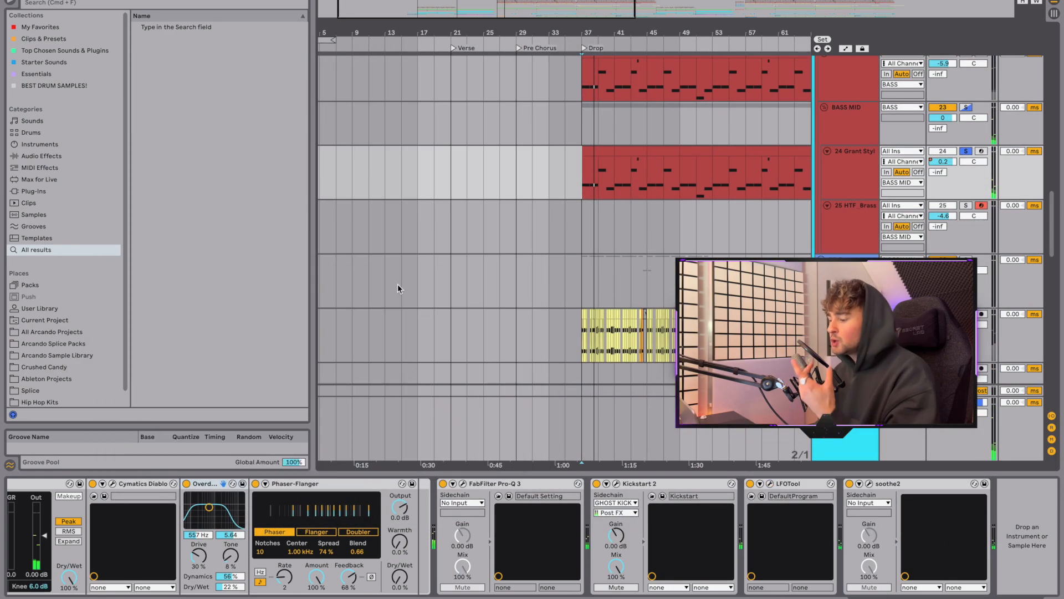
Solo the VX - Vocals track and play its chopped clips from the Drop at bar 37.
{"action": "left_click", "coordinate": [583, 337]}
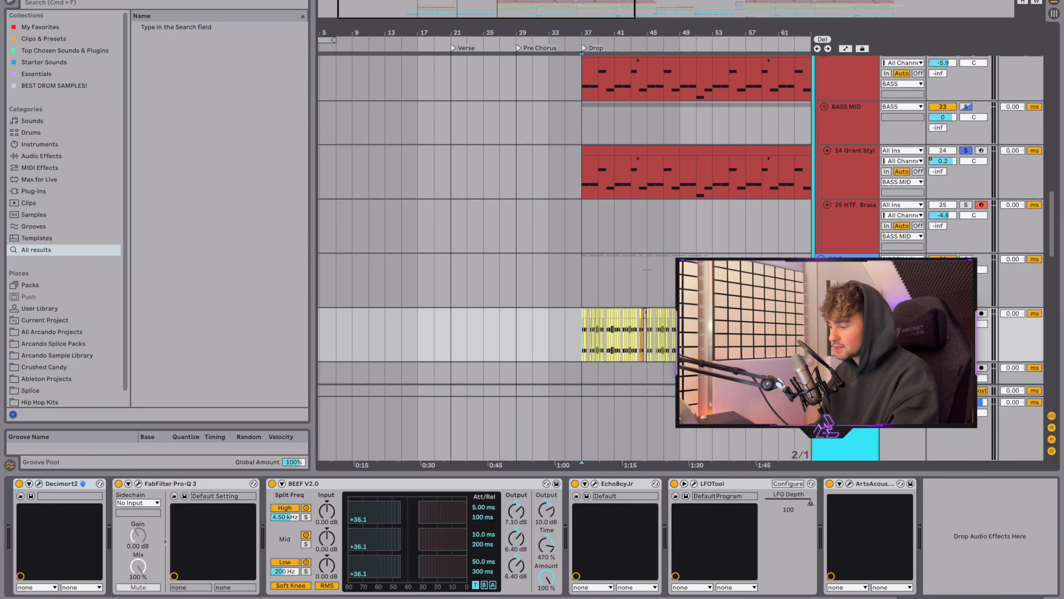
{"action": "scroll", "coordinate": [907, 235], "scroll_direction": "down", "scroll_amount": 3}
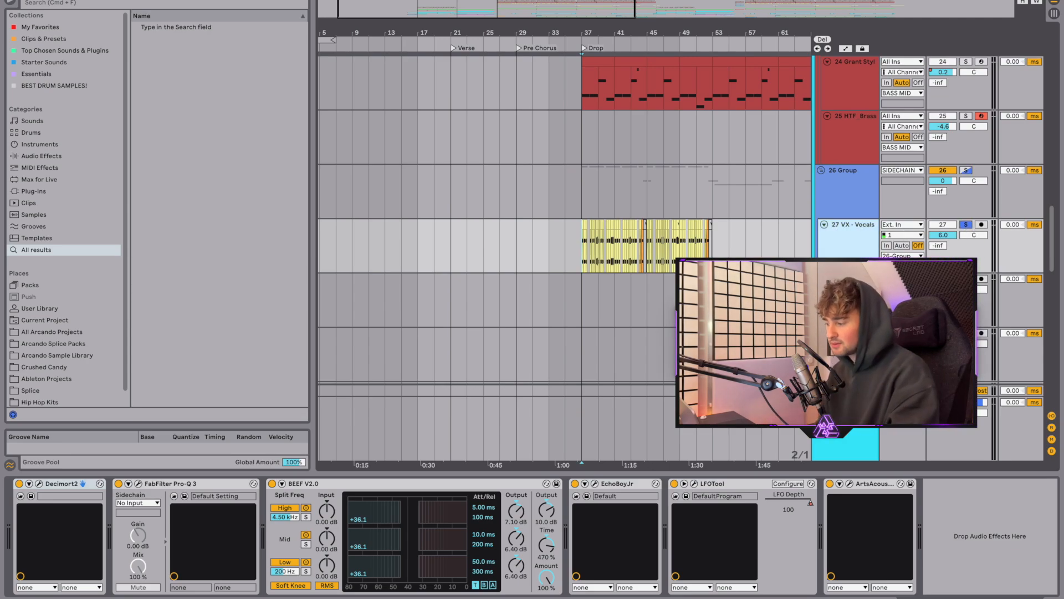
{"action": "key", "text": "space"}
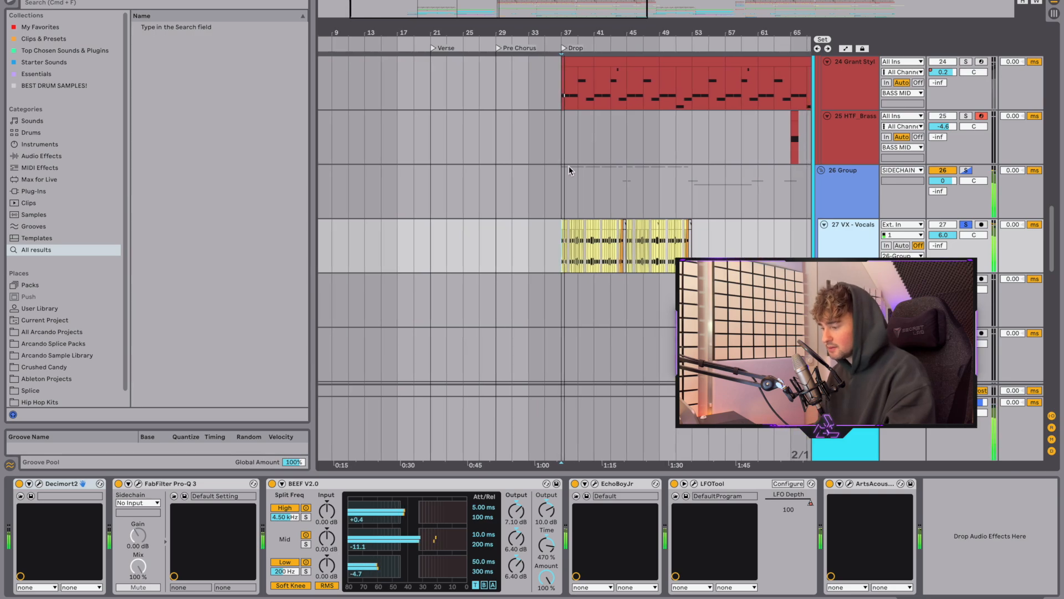
{"action": "left_click_drag", "start_coordinate": [569, 34], "coordinate": [539, 80]}
Play the VX - Vocals chops with LFOTool bypassed and switch the effect back on.
{"action": "left_click", "coordinate": [857, 186]}
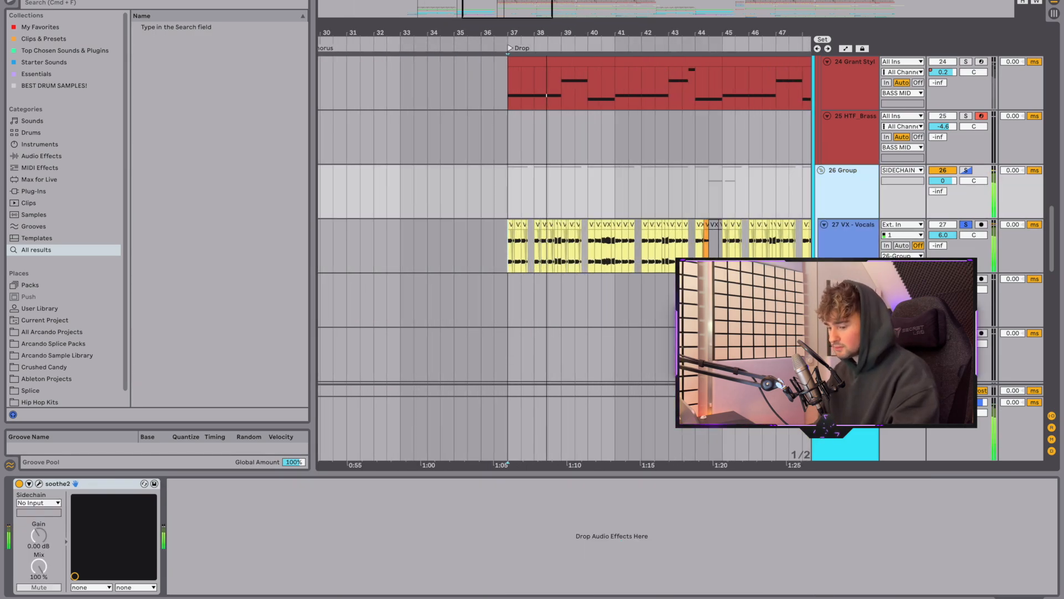
{"action": "left_click", "coordinate": [853, 235]}
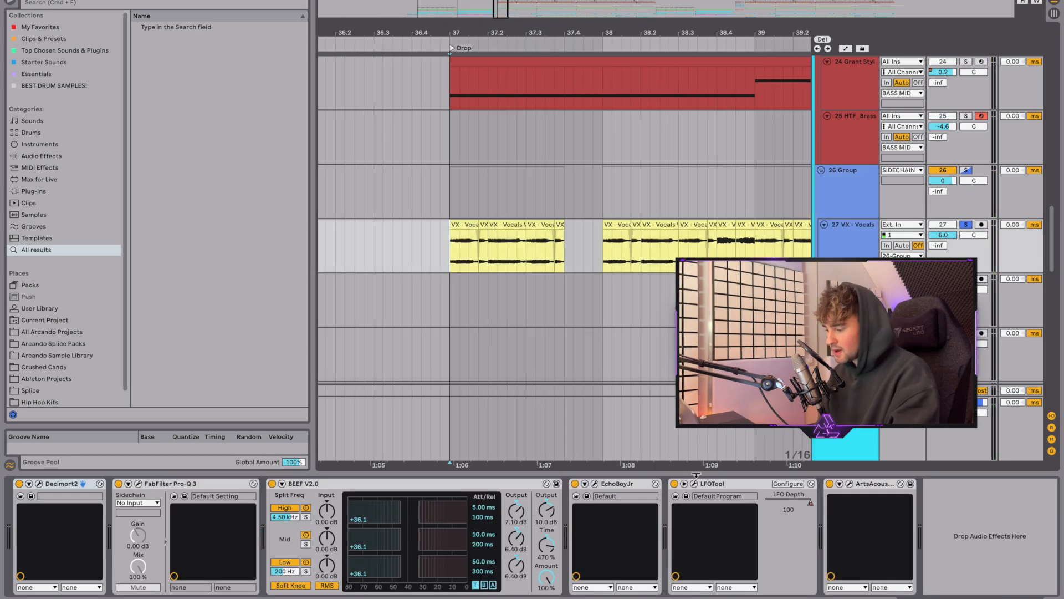
{"action": "left_click", "coordinate": [674, 484]}
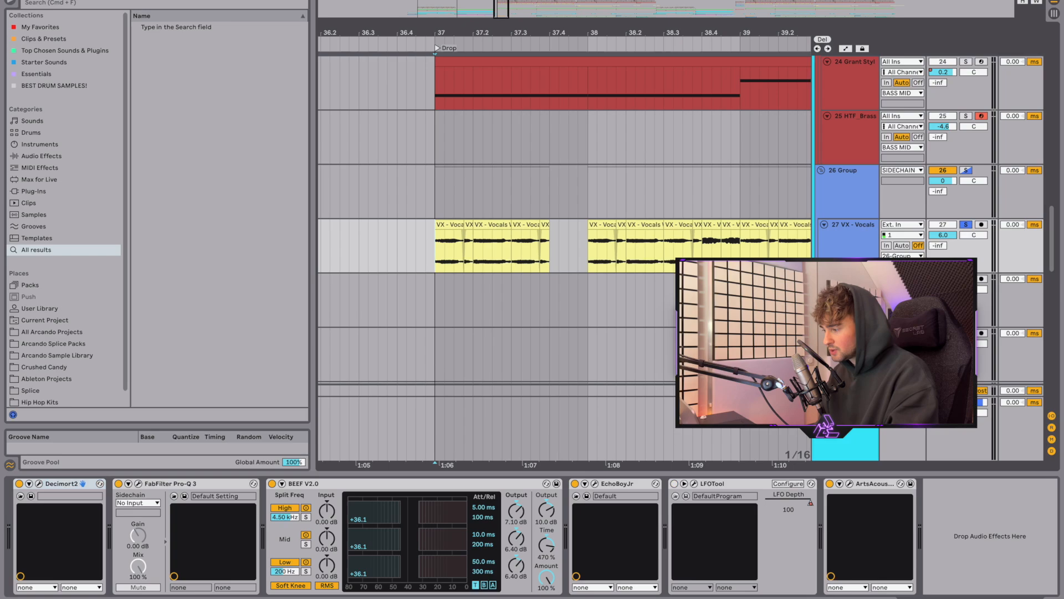
{"action": "key", "text": "space"}
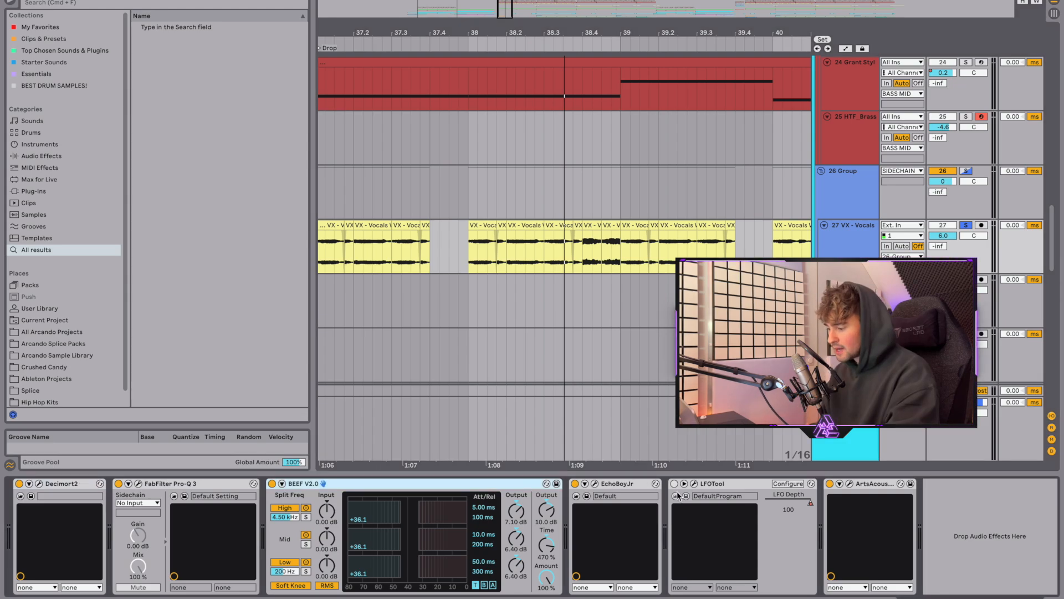
{"action": "left_click", "coordinate": [674, 484]}
Inspect the LFOTool volume curve on the VX - Vocals track.
{"action": "left_click", "coordinate": [695, 484]}
{"action": "left_click", "coordinate": [816, 247]}
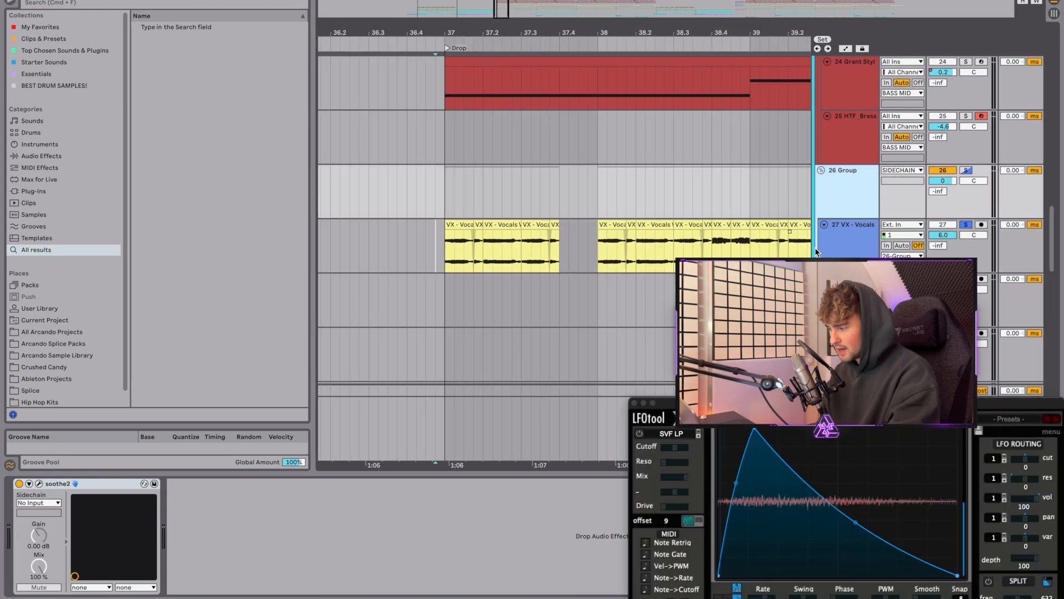
{"action": "left_click", "coordinate": [829, 248]}
Show the automation lanes and examine the VX - Vocals track's WetLevel automation alongside the ArtsAcoustic Reverb settings.
{"action": "key", "text": "a"}
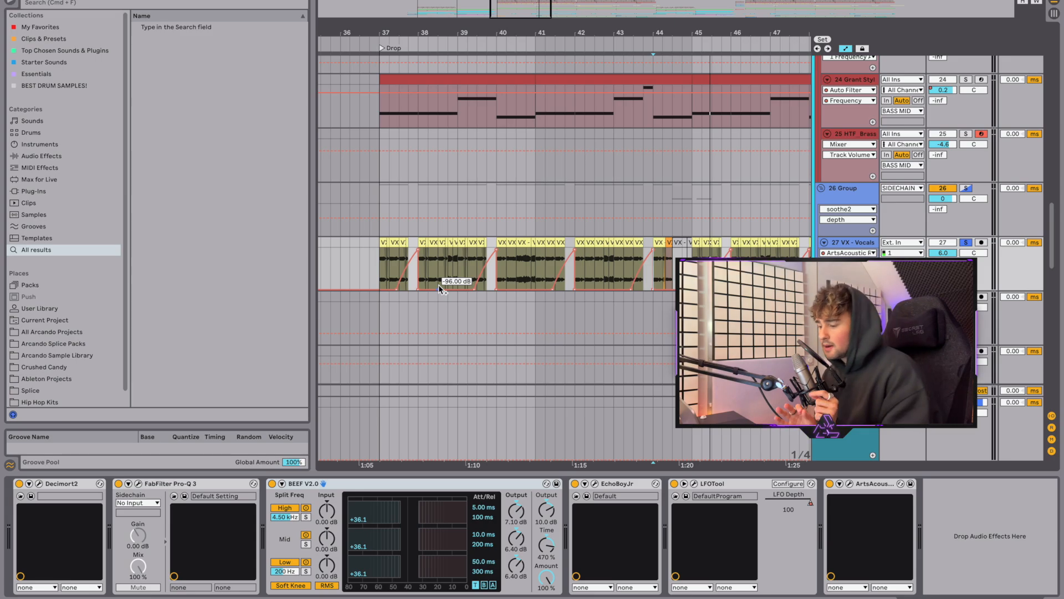
{"action": "left_click", "coordinate": [850, 483]}
{"action": "left_click_drag", "start_coordinate": [820, 290], "coordinate": [636, 307]}
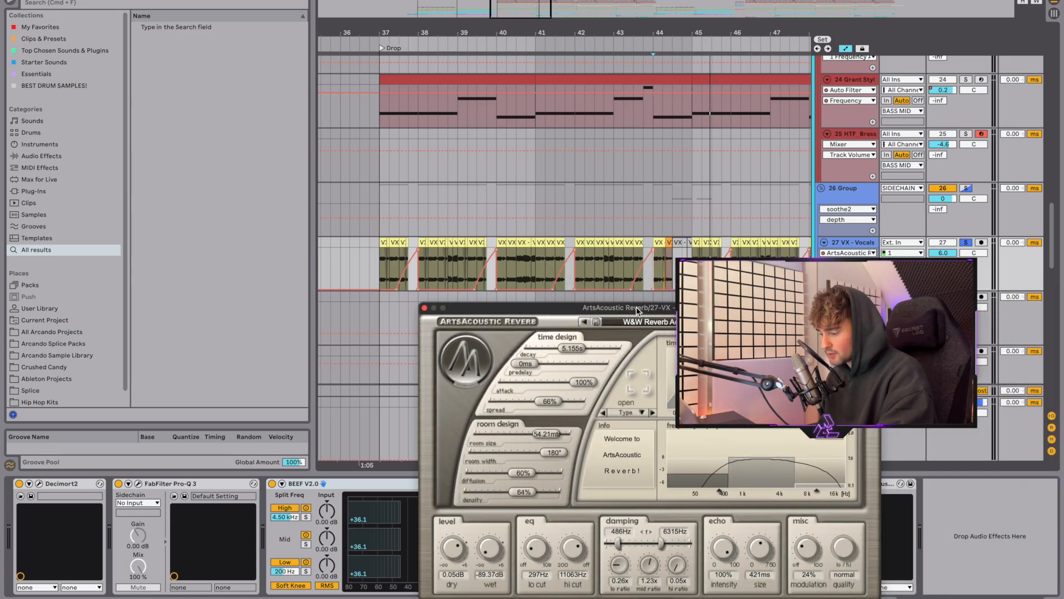
{"action": "scroll", "coordinate": [646, 253], "scroll_direction": "down", "scroll_amount": 2}
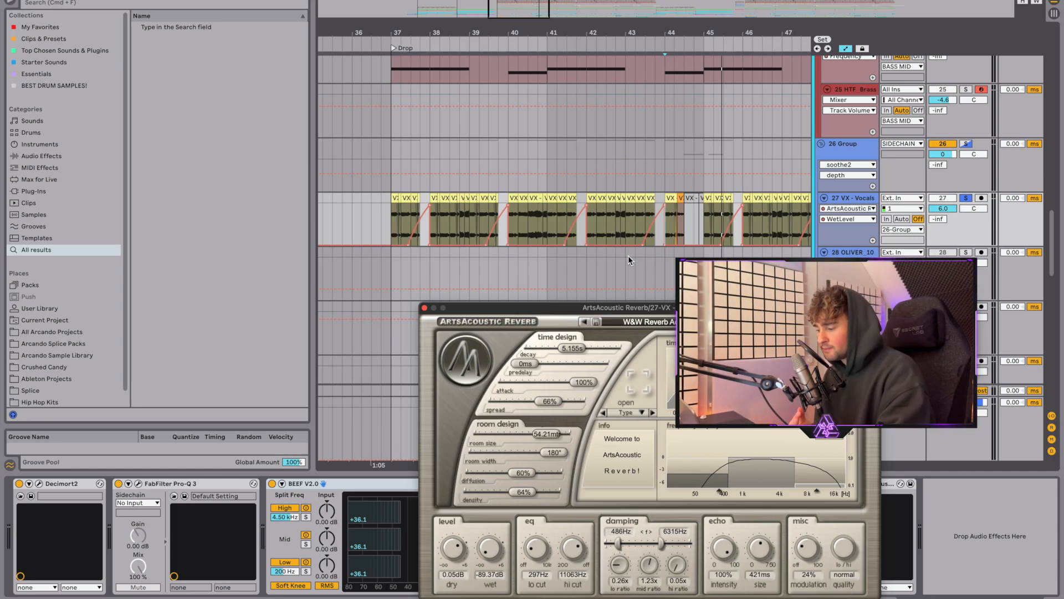
{"action": "key", "text": "space"}
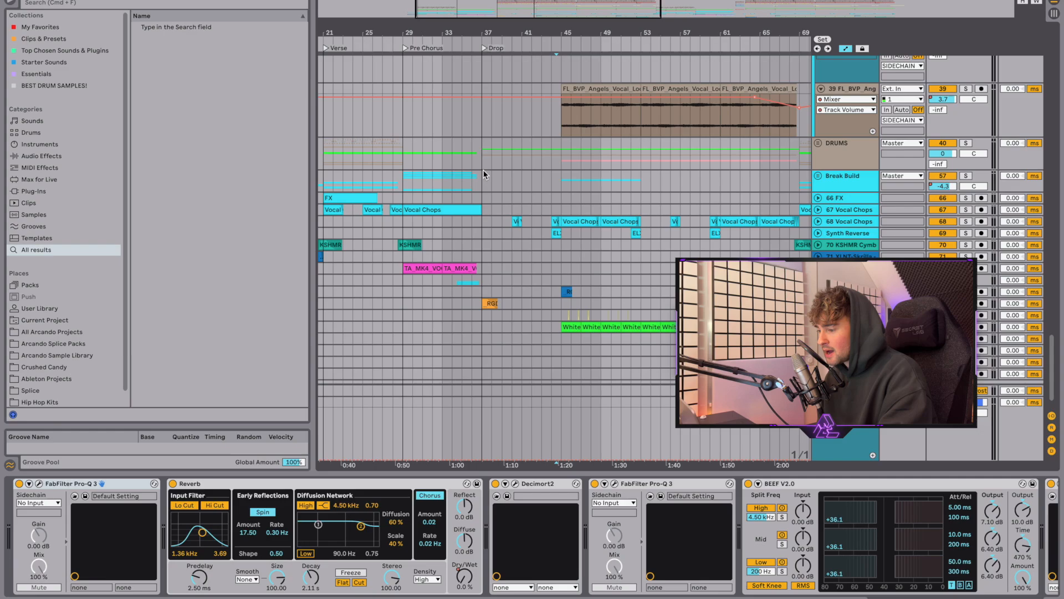
Expand the DRUMS group, solo track 47 ATMOSPHERE in its FX group and play it from the Drop.
{"action": "left_click", "coordinate": [832, 157]}
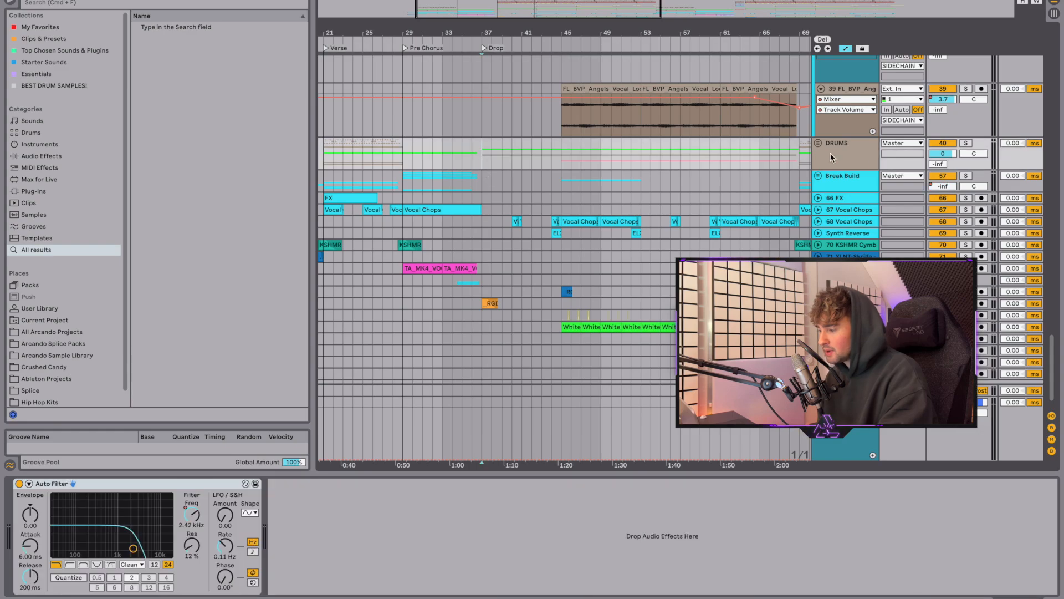
{"action": "left_click", "coordinate": [821, 143]}
{"action": "scroll", "coordinate": [652, 242], "scroll_direction": "down", "scroll_amount": 5}
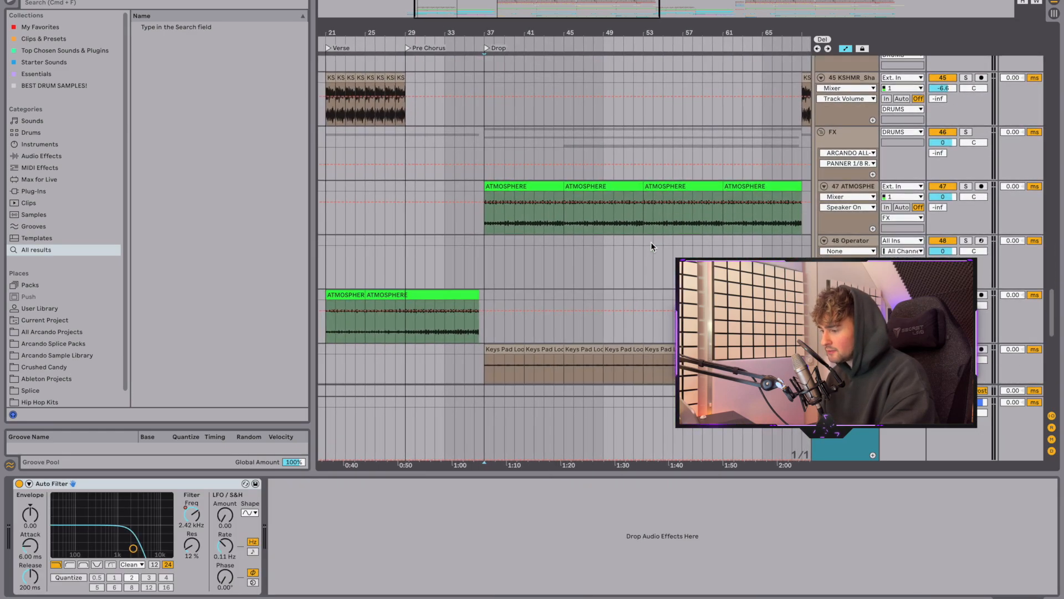
{"action": "key", "text": "space"}
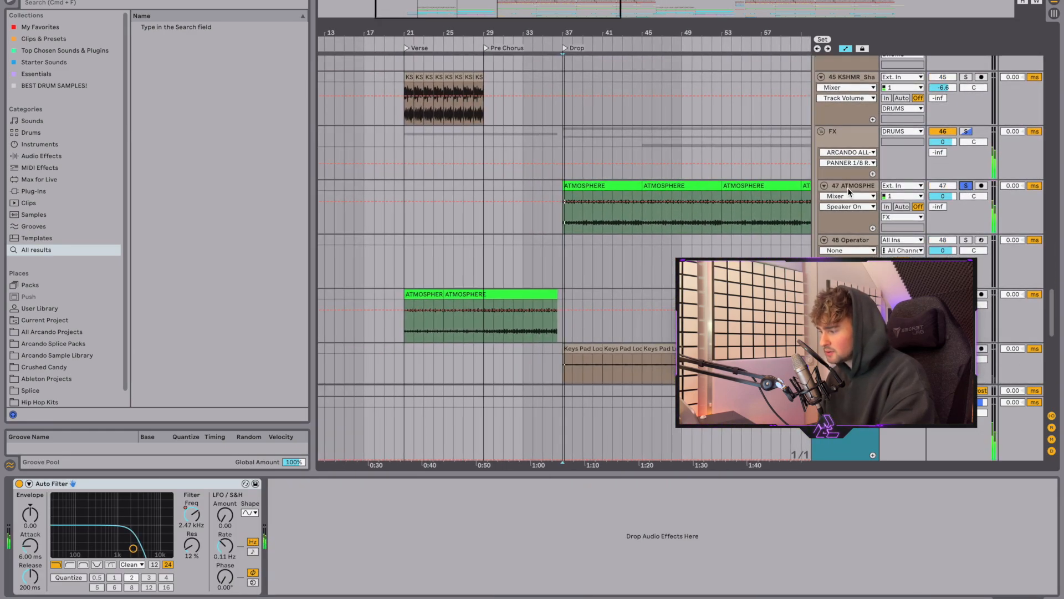
{"action": "left_click", "coordinate": [847, 186]}
Solo the VOX ATMOSPHERE track in the FX group and play it from bar 45.
{"action": "scroll", "coordinate": [721, 213], "scroll_direction": "down", "scroll_amount": 1}
{"action": "scroll", "coordinate": [721, 214], "scroll_direction": "right", "scroll_amount": 1}
{"action": "scroll", "coordinate": [718, 211], "scroll_direction": "down", "scroll_amount": 5}
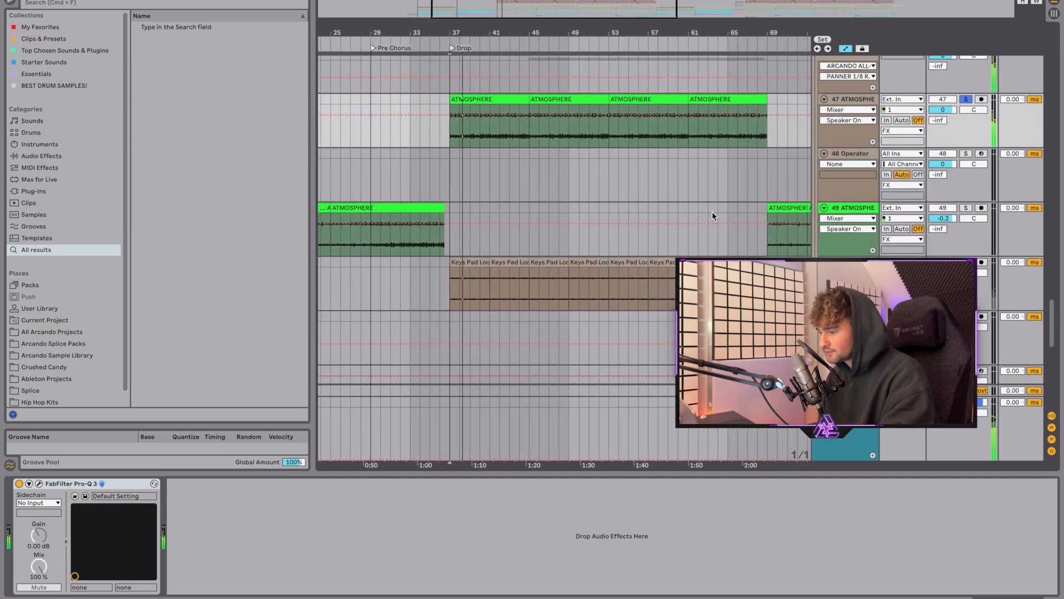
{"action": "left_click", "coordinate": [800, 199]}
{"action": "left_click", "coordinate": [966, 175]}
{"action": "scroll", "coordinate": [723, 175], "scroll_direction": "left", "scroll_amount": 2}
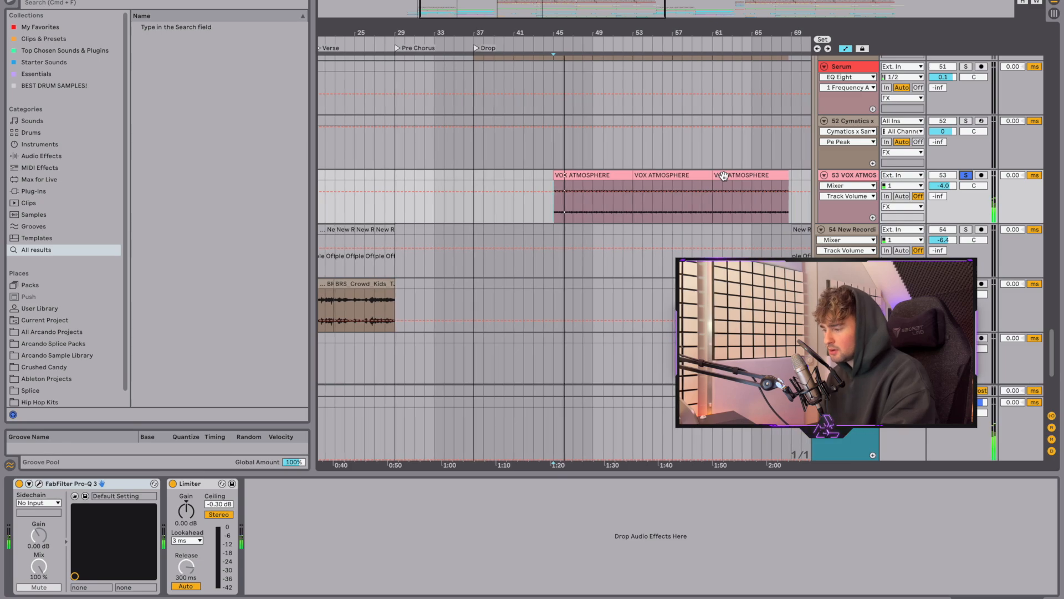
Expand the Break Build group, solo the 61 Kontakt track and play its Detuned Pluck clip from bar 45.
{"action": "scroll", "coordinate": [656, 215], "scroll_direction": "up", "scroll_amount": 3}
{"action": "scroll", "coordinate": [655, 215], "scroll_direction": "right", "scroll_amount": 3}
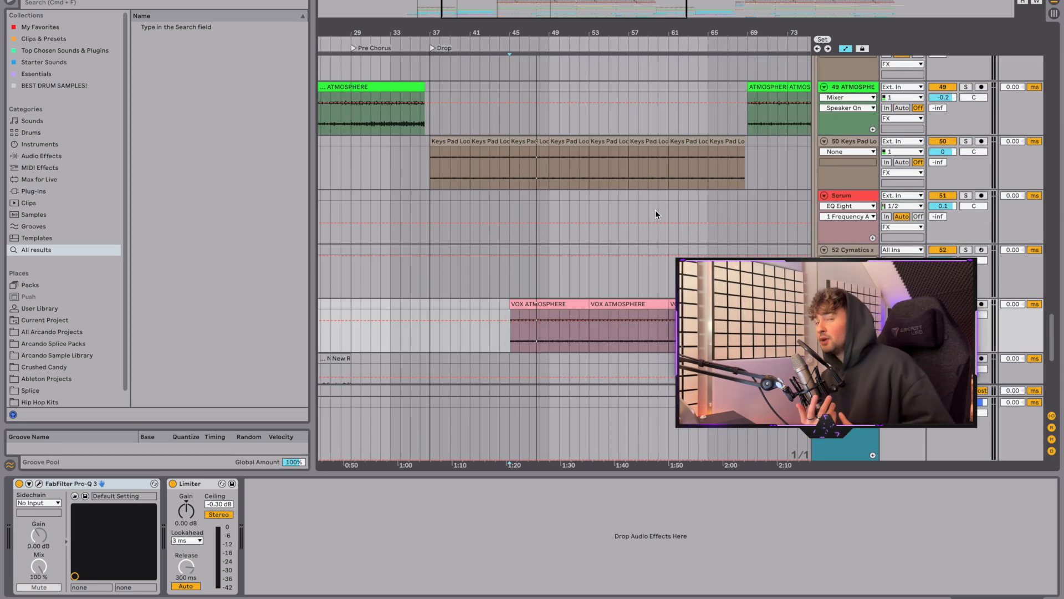
{"action": "scroll", "coordinate": [655, 214], "scroll_direction": "up", "scroll_amount": 10}
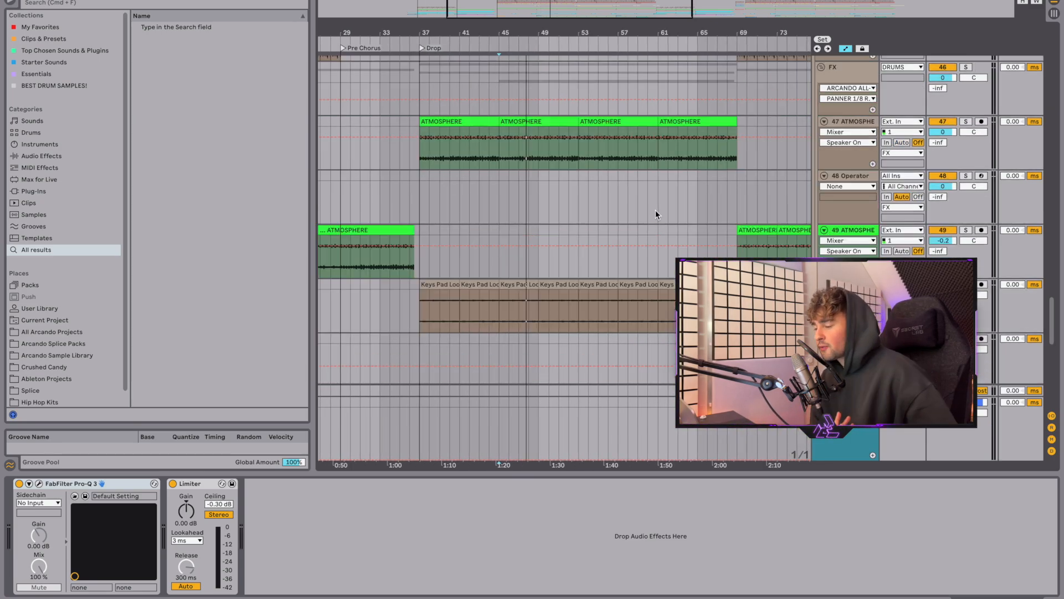
{"action": "scroll", "coordinate": [656, 214], "scroll_direction": "up", "scroll_amount": 3}
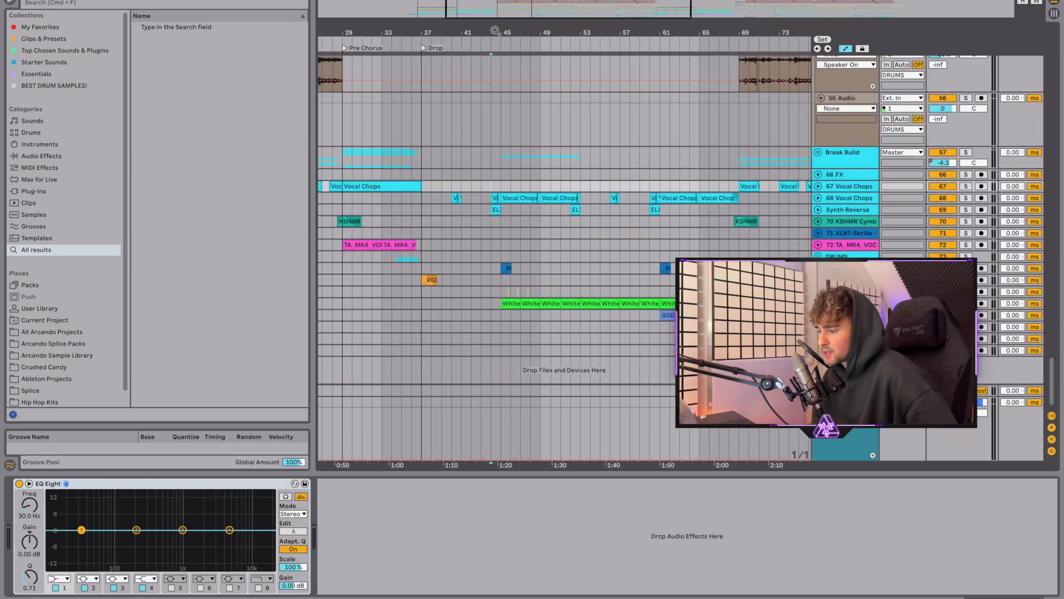
{"action": "left_click_drag", "start_coordinate": [521, 34], "coordinate": [549, 58]}
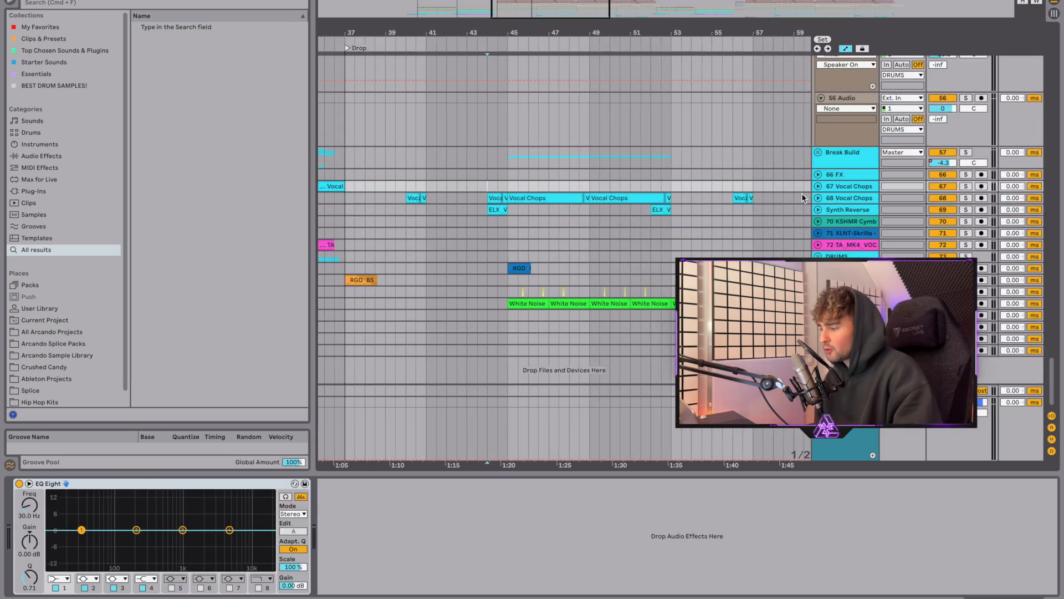
{"action": "left_click", "coordinate": [818, 152]}
{"action": "scroll", "coordinate": [683, 231], "scroll_direction": "down", "scroll_amount": 8}
{"action": "scroll", "coordinate": [682, 231], "scroll_direction": "up", "scroll_amount": 5}
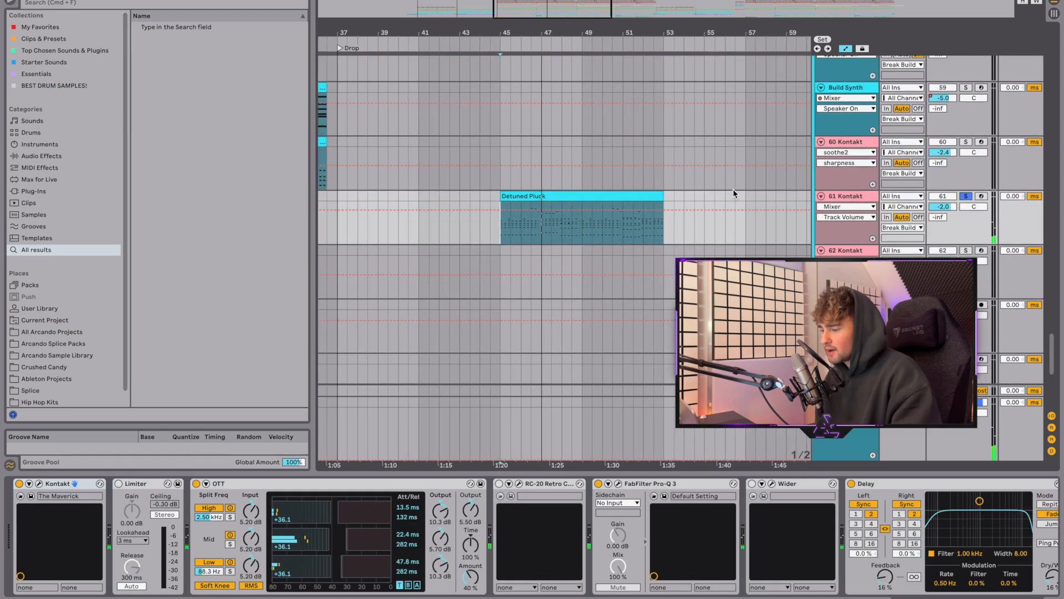
Hide the automation lanes and inspect The Maverick piano patch in the 61 Kontakt track's Kontakt instrument.
{"action": "key", "text": "a"}
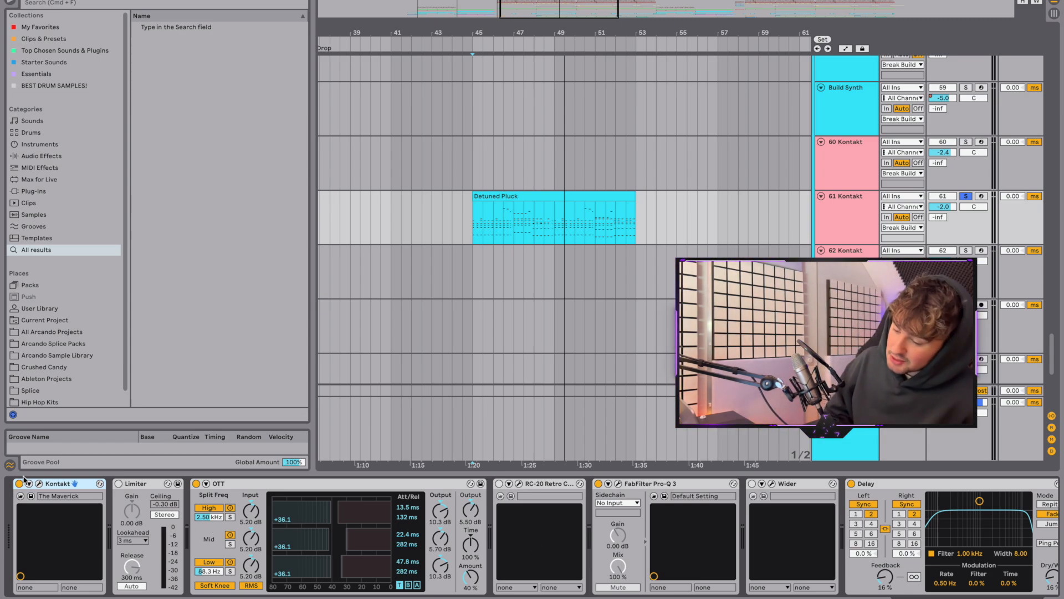
{"action": "left_click", "coordinate": [39, 484]}
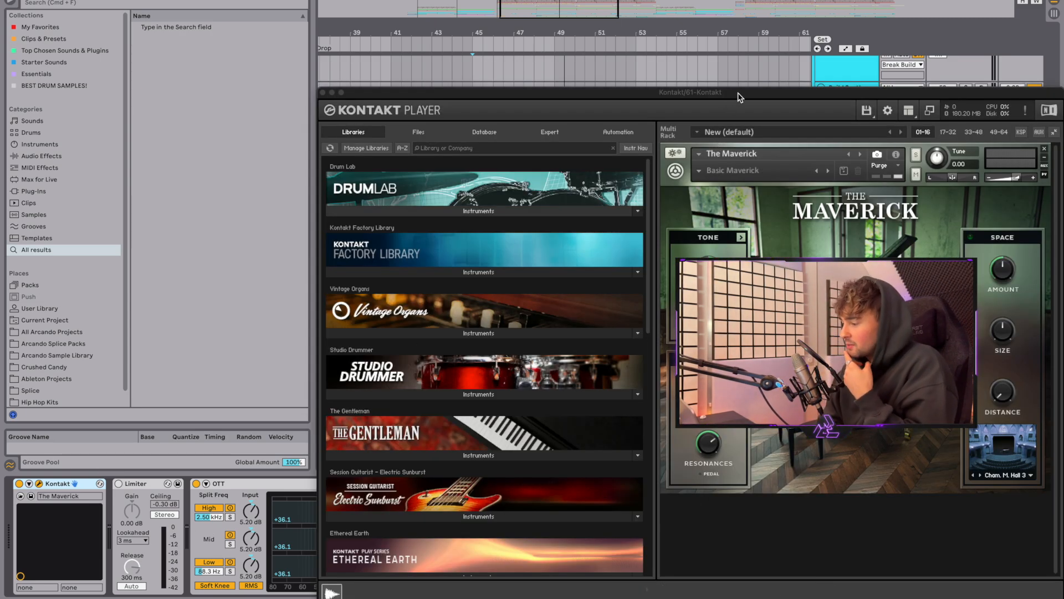
{"action": "left_click_drag", "start_coordinate": [737, 97], "coordinate": [697, 92]}
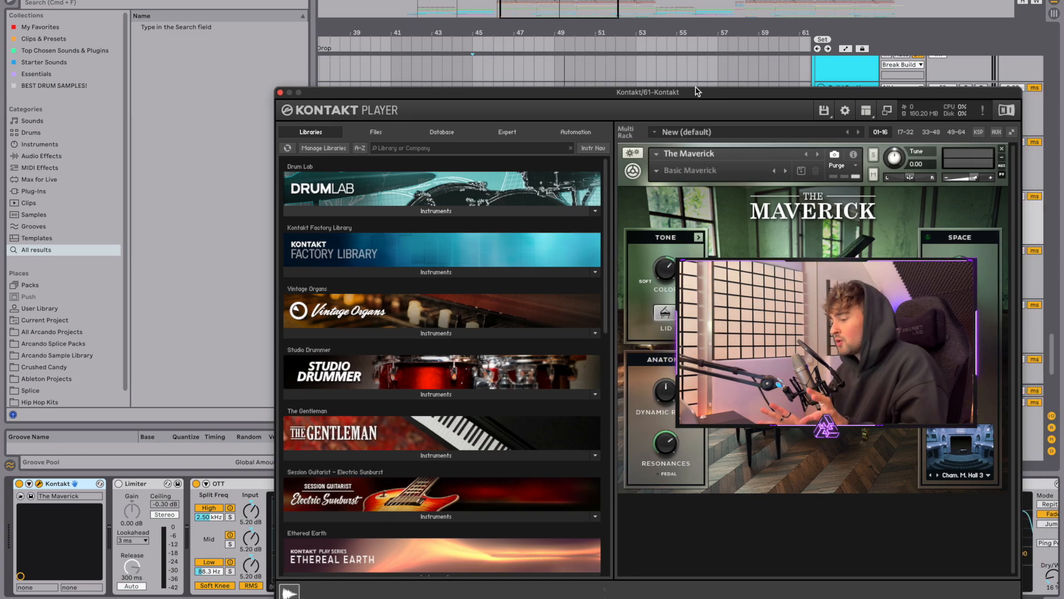
{"action": "left_click", "coordinate": [281, 93]}
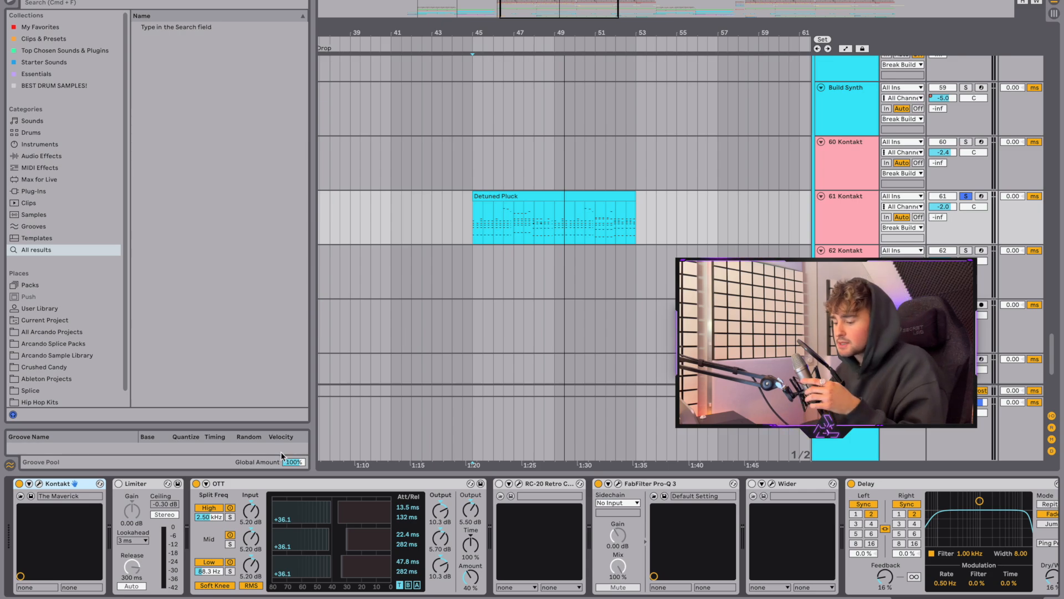
Examine the two Delay devices and the kHs Transient Shaper settings in the 61 Kontakt track's effect chain.
{"action": "scroll", "coordinate": [665, 526], "scroll_direction": "right", "scroll_amount": 5}
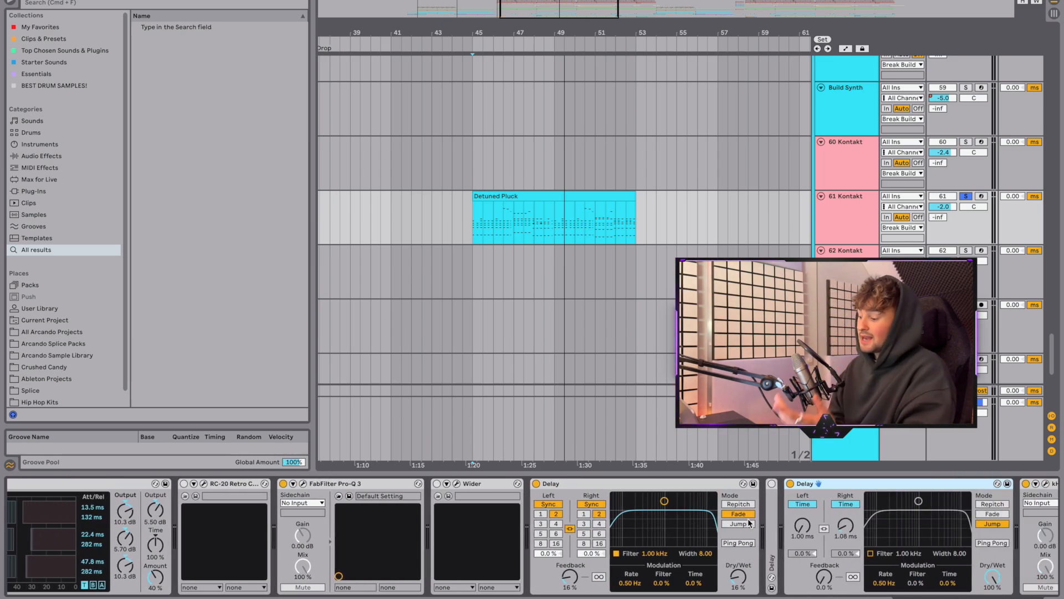
{"action": "scroll", "coordinate": [749, 523], "scroll_direction": "right", "scroll_amount": 4}
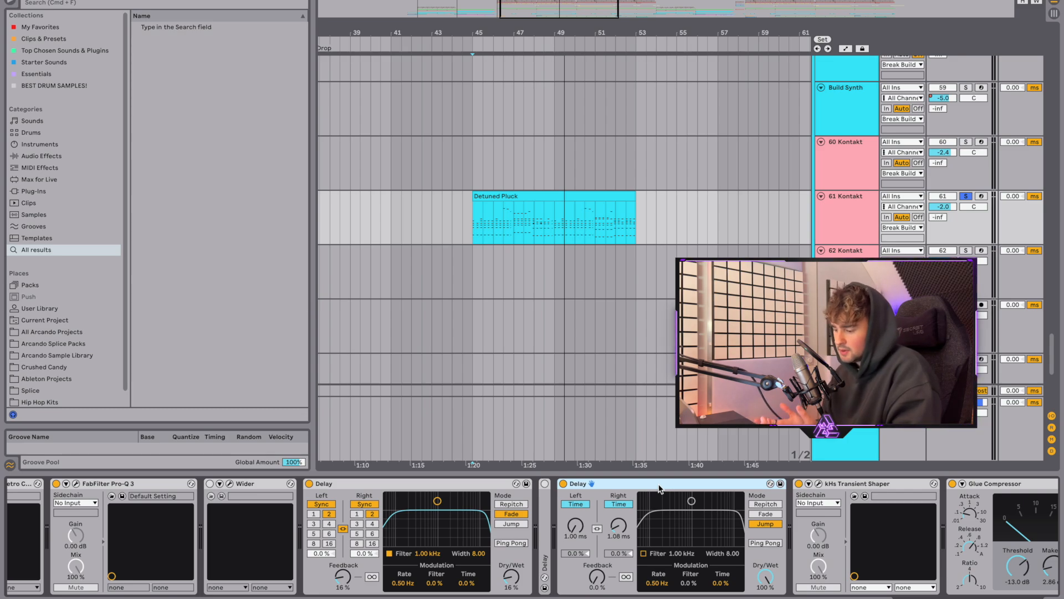
{"action": "scroll", "coordinate": [660, 488], "scroll_direction": "right", "scroll_amount": 1}
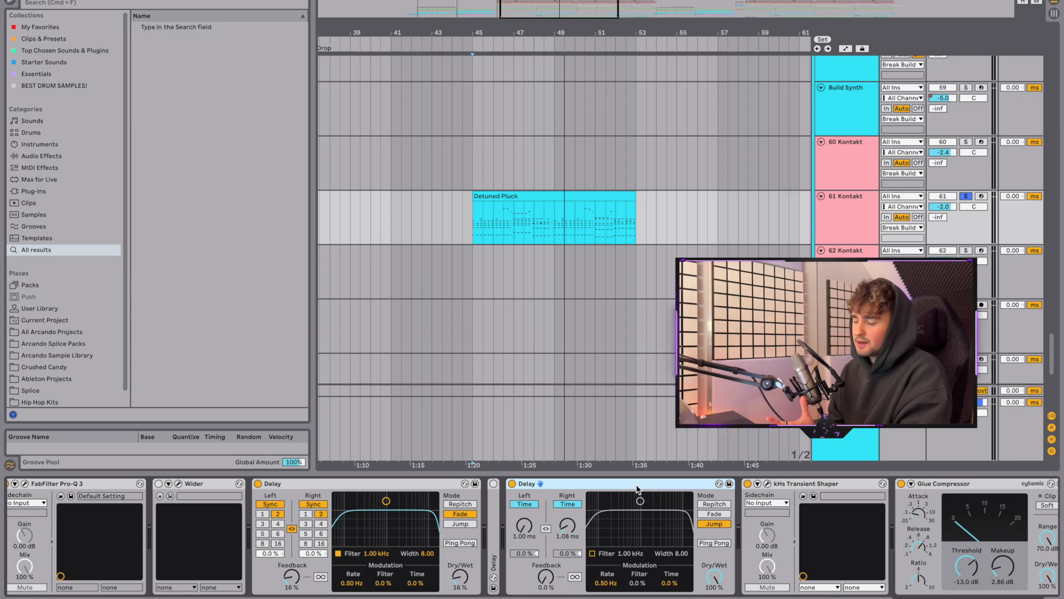
{"action": "scroll", "coordinate": [595, 484], "scroll_direction": "right", "scroll_amount": 3}
{"action": "left_click", "coordinate": [594, 484]}
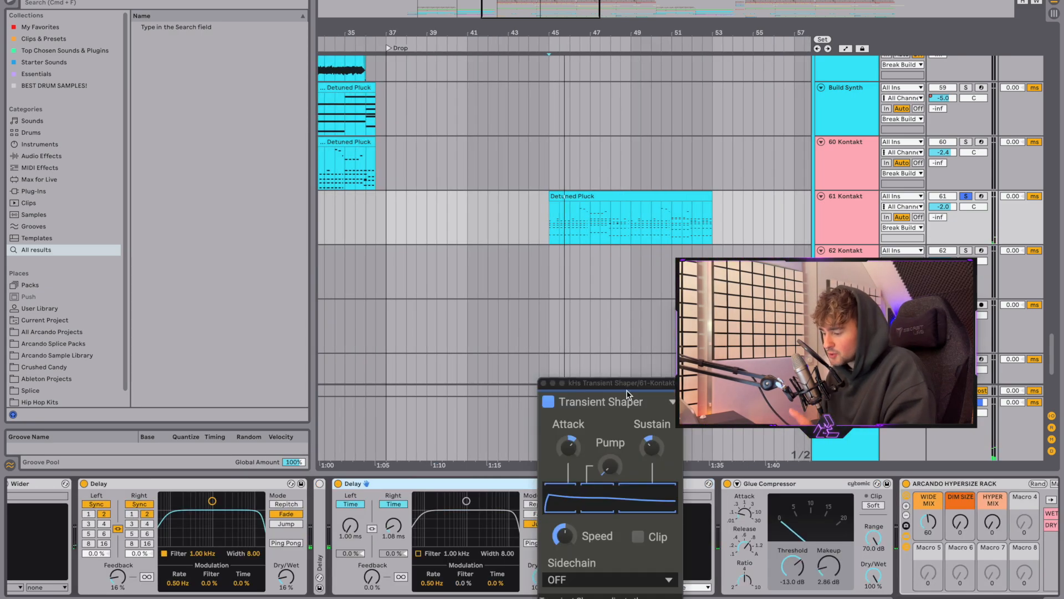
{"action": "left_click", "coordinate": [621, 384]}
{"action": "left_click_drag", "start_coordinate": [621, 383], "coordinate": [621, 304]}
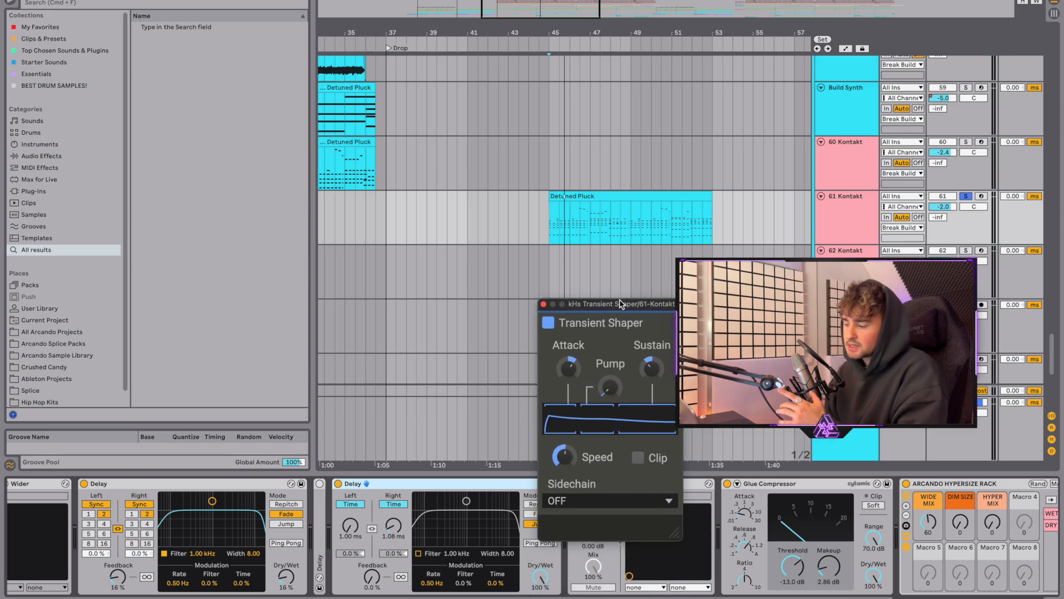
{"action": "left_click", "coordinate": [543, 303]}
Check soothe2 at the end of the 61 Kontakt track's effect chain, and unsolo the track.
{"action": "scroll", "coordinate": [741, 489], "scroll_direction": "right", "scroll_amount": 15}
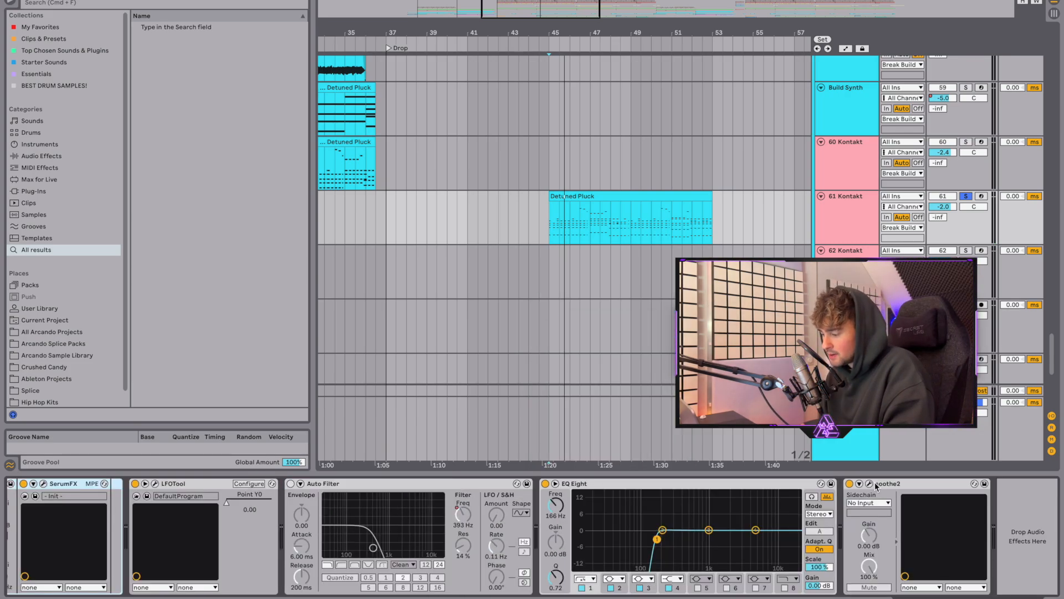
{"action": "left_click", "coordinate": [870, 483]}
{"action": "left_click", "coordinate": [405, 169]}
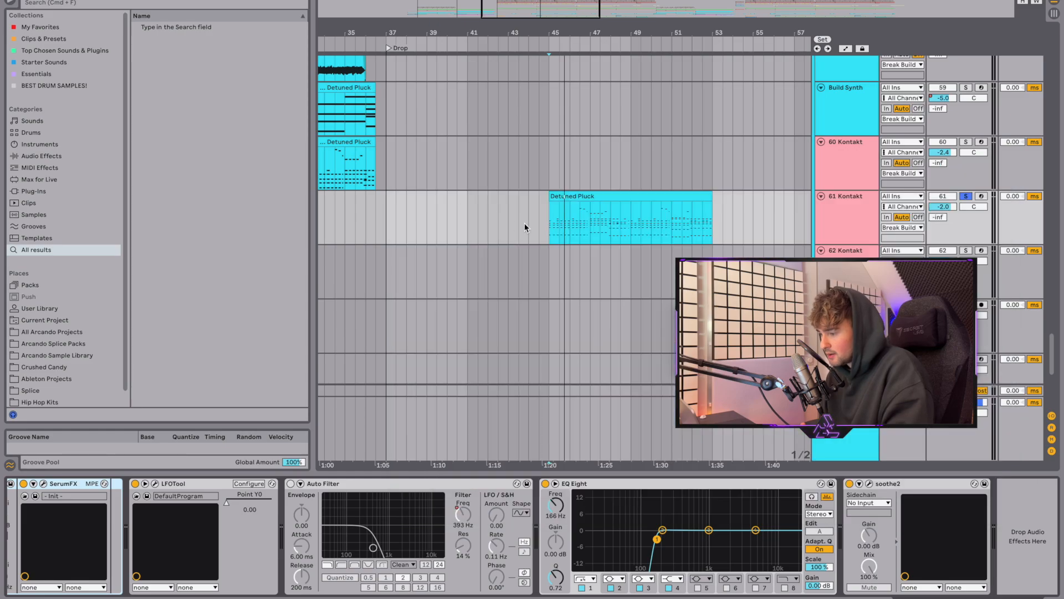
{"action": "left_click", "coordinate": [547, 225]}
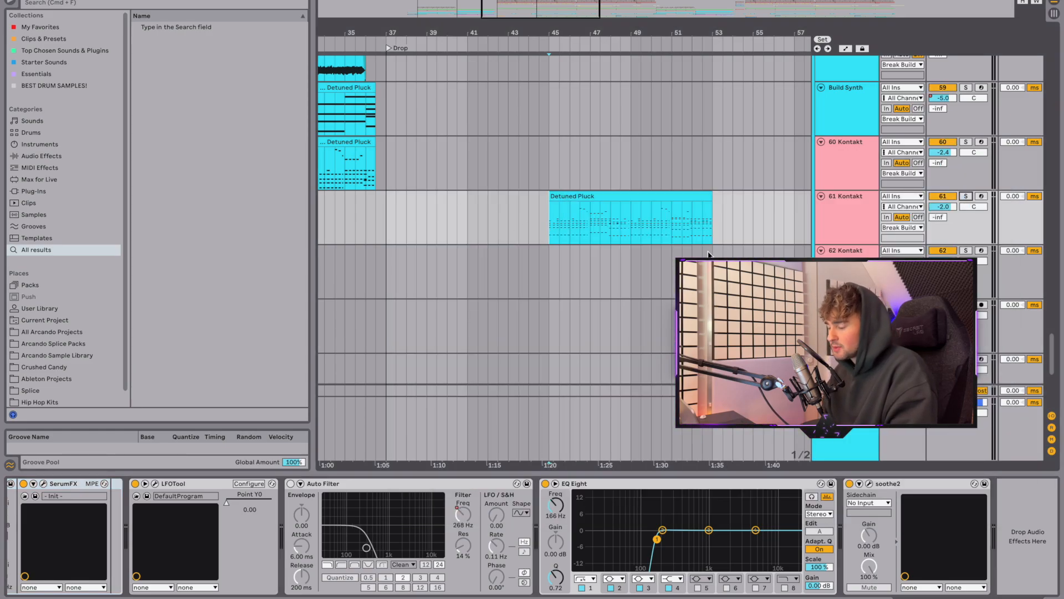
Audition the 60 Kontakt, Build Synth and Build Ambience tracks from the Pre Chorus by soloing them.
{"action": "key", "text": "space"}
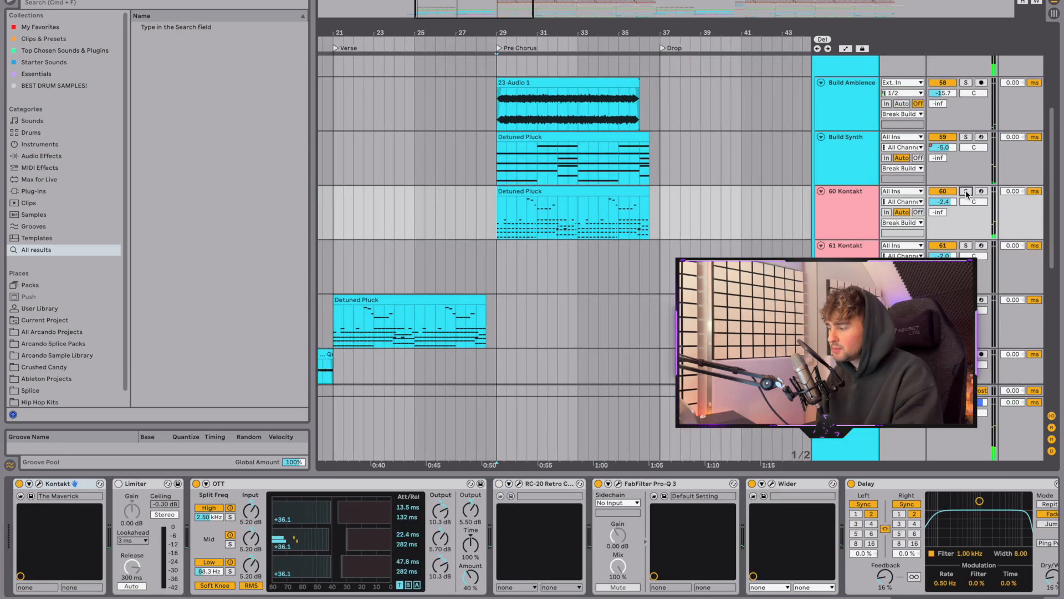
{"action": "left_click", "coordinate": [966, 192]}
{"action": "key", "text": "space"}
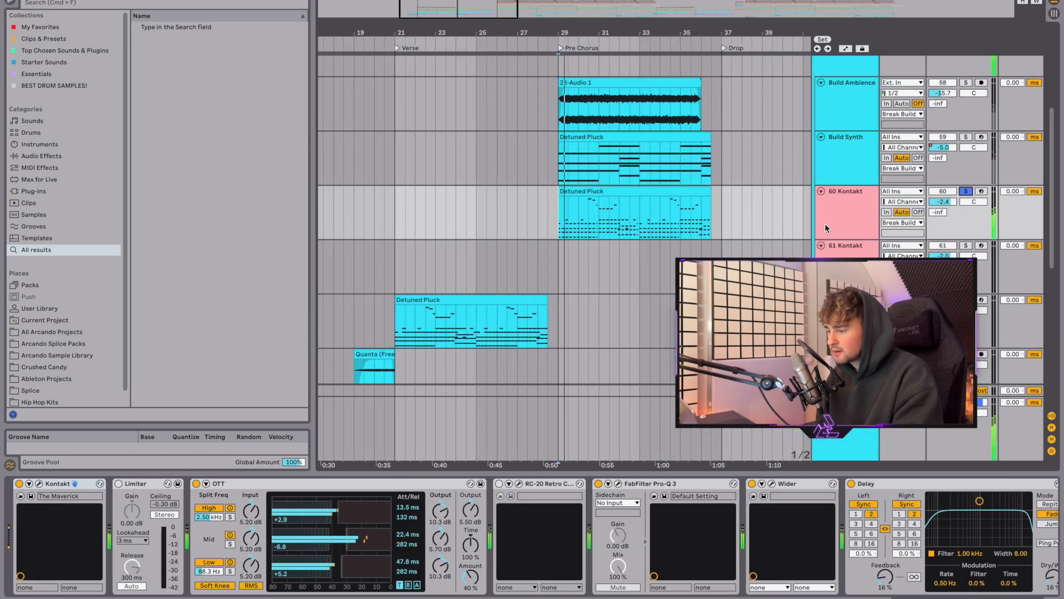
{"action": "left_click", "coordinate": [967, 138], "text": "super"}
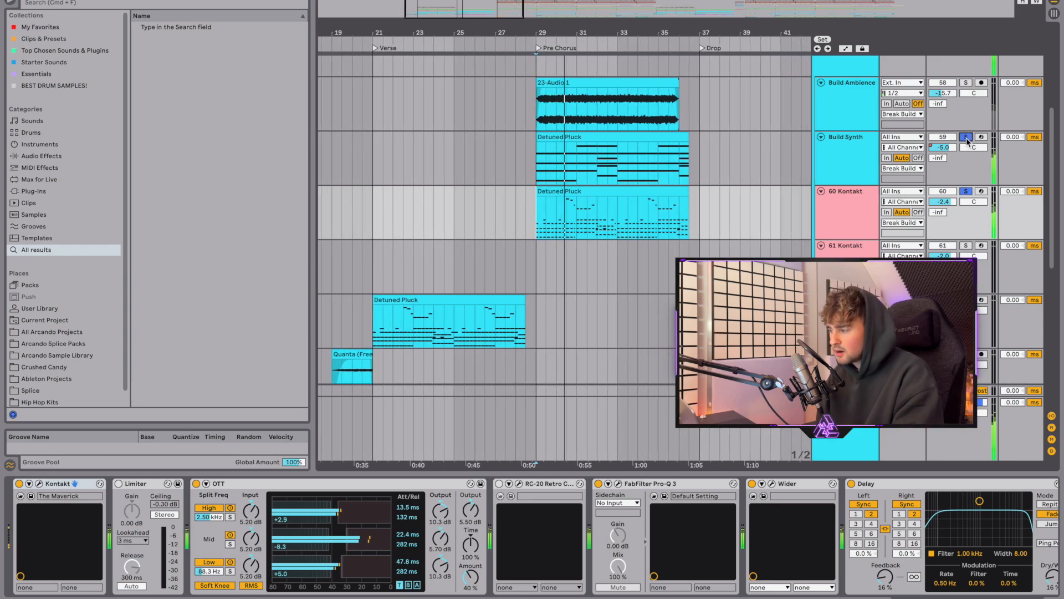
{"action": "scroll", "coordinate": [776, 185], "scroll_direction": "up", "scroll_amount": 1}
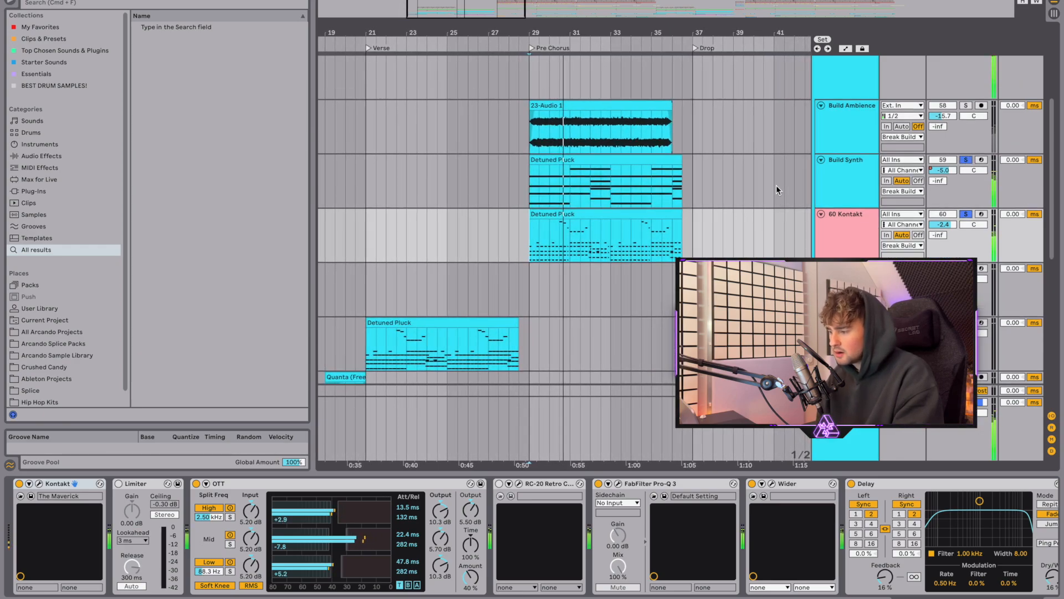
{"action": "left_click", "coordinate": [966, 106]}
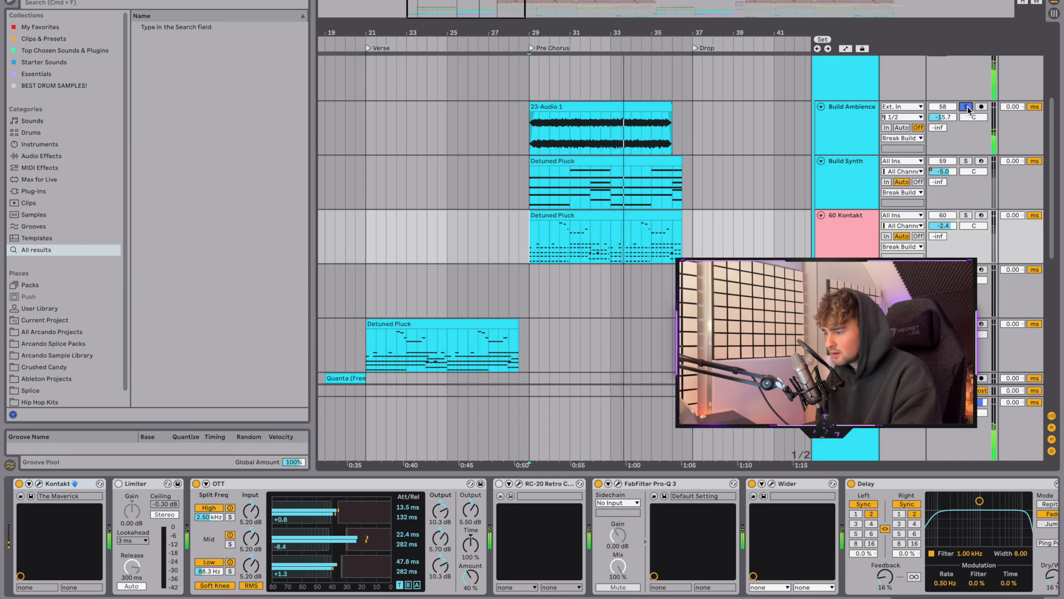
Solo the Build Reece track and play its bass clip from the Pre Chorus.
{"action": "scroll", "coordinate": [692, 256], "scroll_direction": "down", "scroll_amount": 5}
{"action": "scroll", "coordinate": [692, 256], "scroll_direction": "down", "scroll_amount": 1}
{"action": "key", "text": "space"}
{"action": "left_click", "coordinate": [538, 294]}
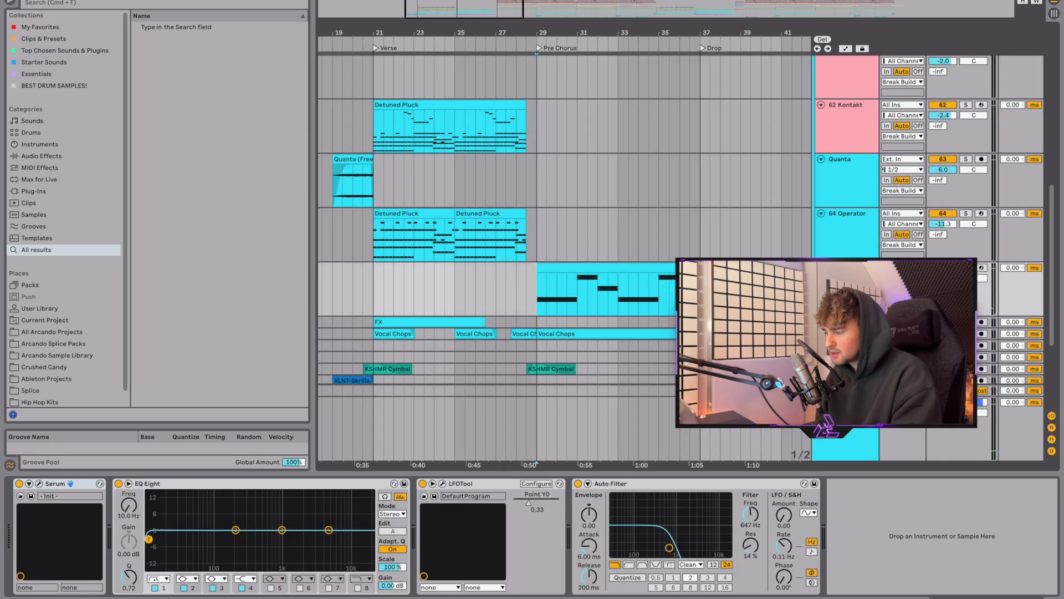
{"action": "left_click", "coordinate": [966, 268]}
{"action": "scroll", "coordinate": [909, 263], "scroll_direction": "down", "scroll_amount": 2}
{"action": "key", "text": "space"}
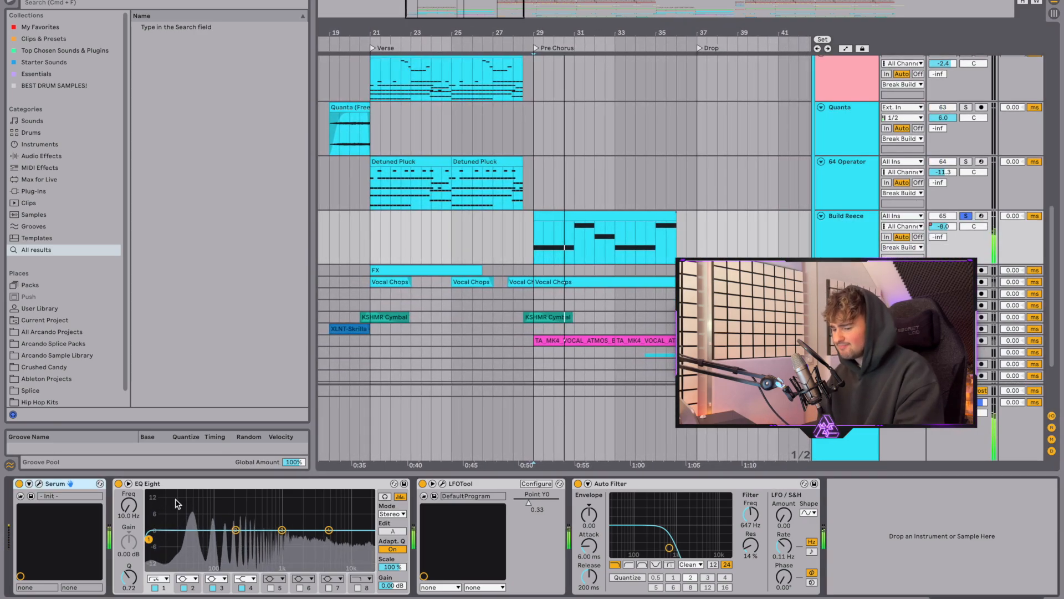
Solo the pink 72 TA_MK4_VOC vocal atmosphere track during Pre Chorus playback.
{"action": "scroll", "coordinate": [637, 331], "scroll_direction": "down", "scroll_amount": 2}
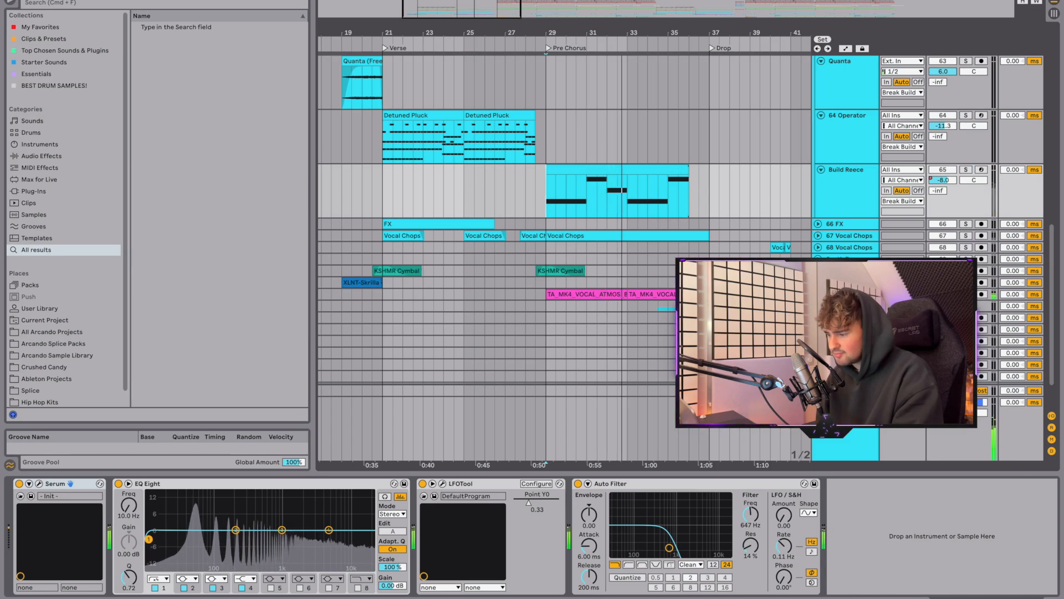
{"action": "scroll", "coordinate": [566, 258], "scroll_direction": "down", "scroll_amount": 2}
{"action": "scroll", "coordinate": [565, 258], "scroll_direction": "right", "scroll_amount": 3}
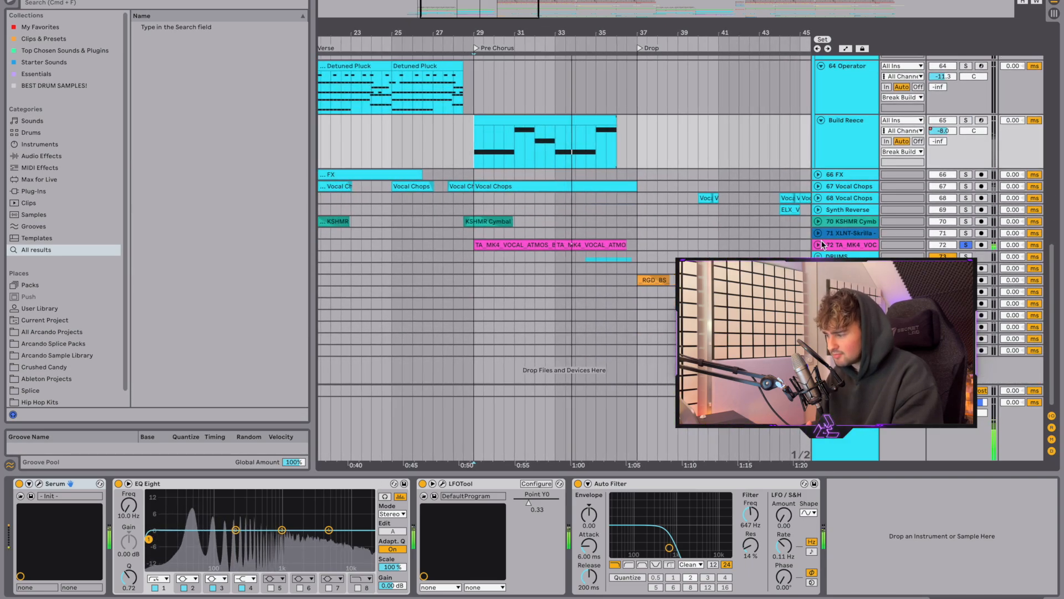